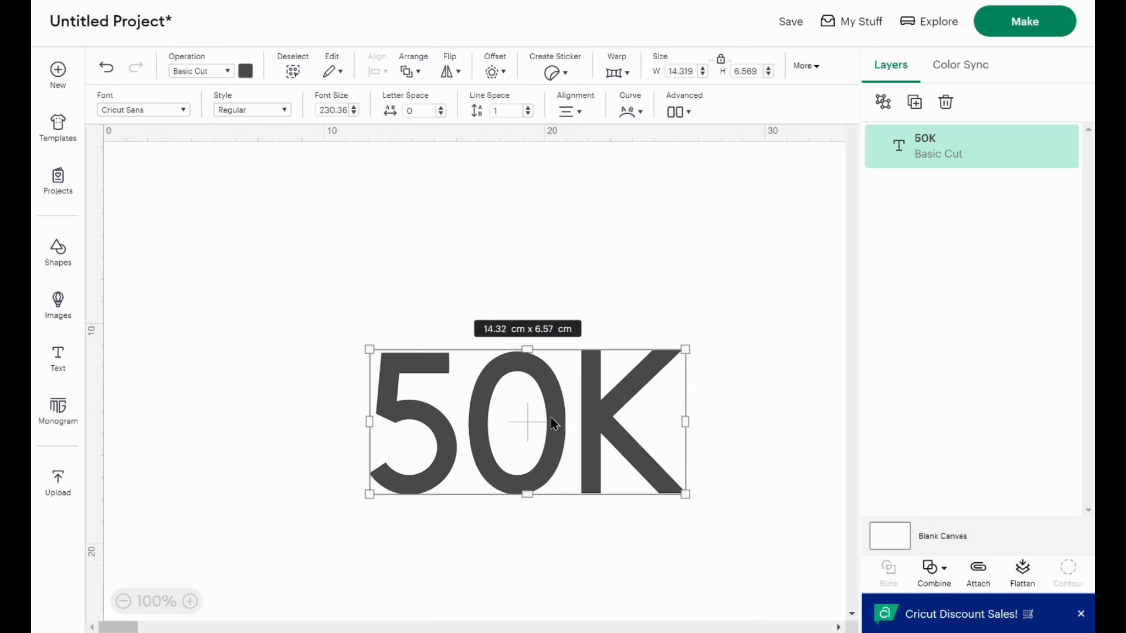
Shift the 50K text up the canvas and change its font to BFC Summer Break.
left_click_drag(553, 420, 501, 334)
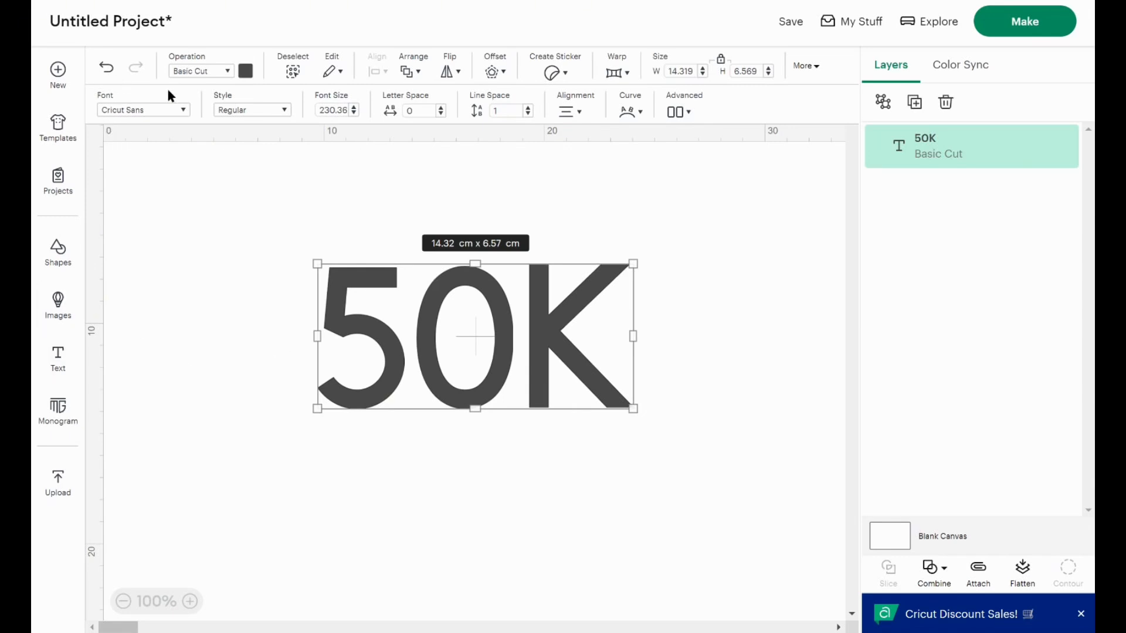
left_click(178, 111)
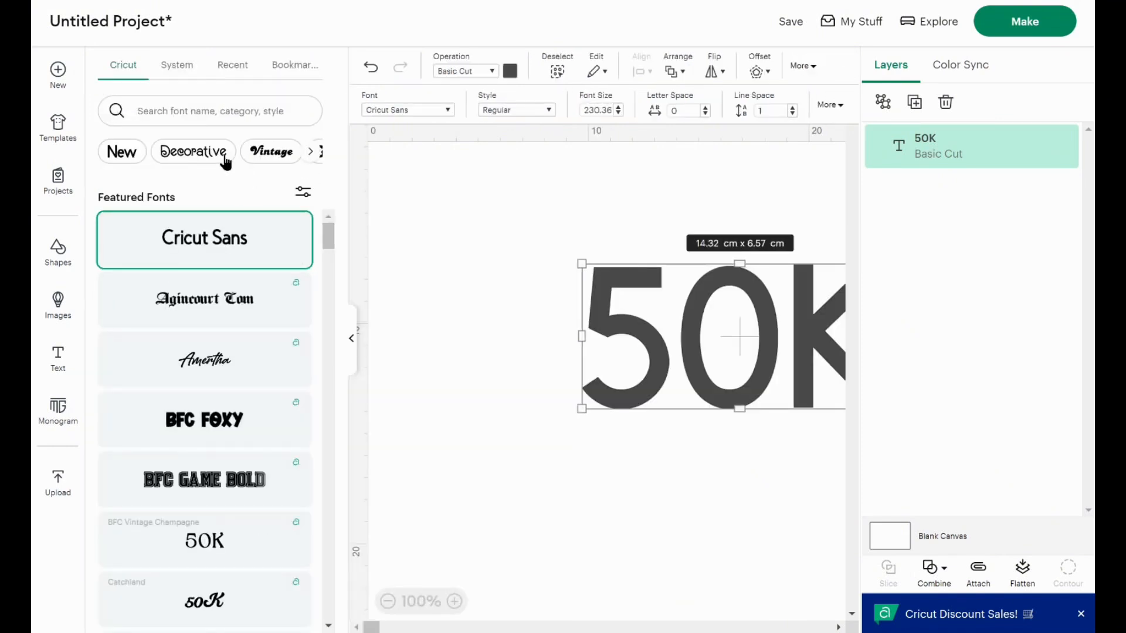
left_click(310, 153)
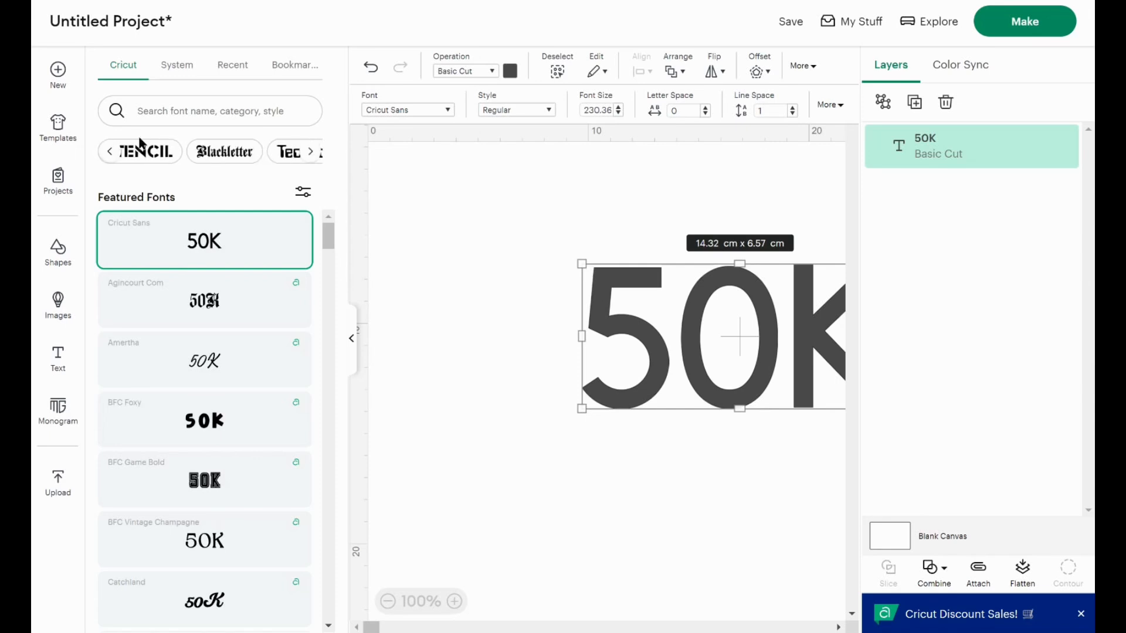
left_click(311, 153)
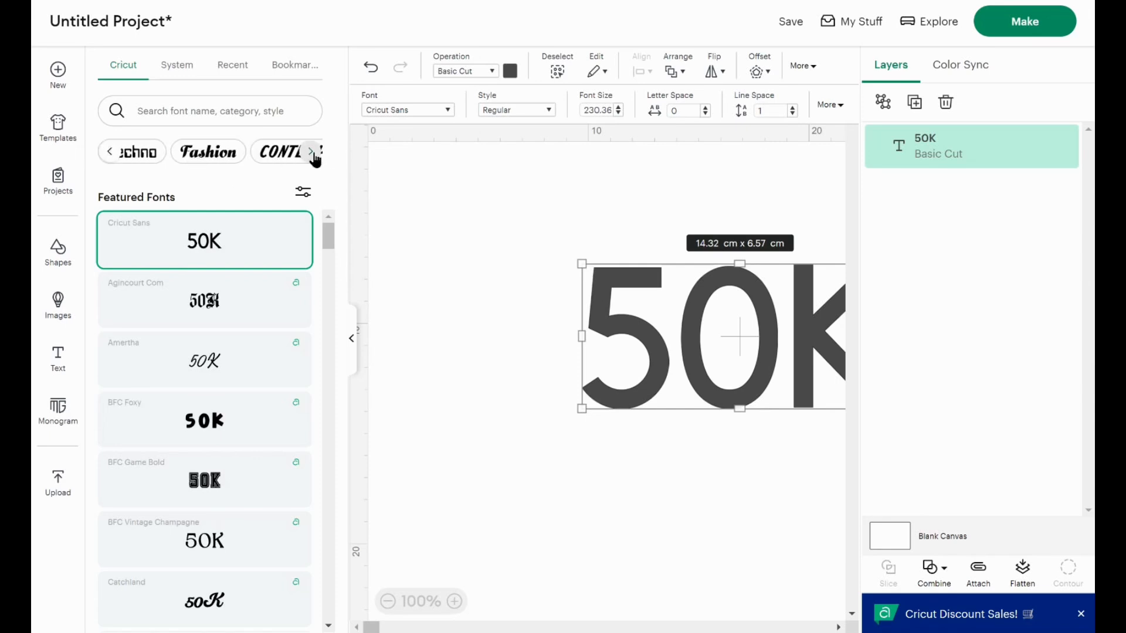
left_click(313, 155)
left_click(276, 156)
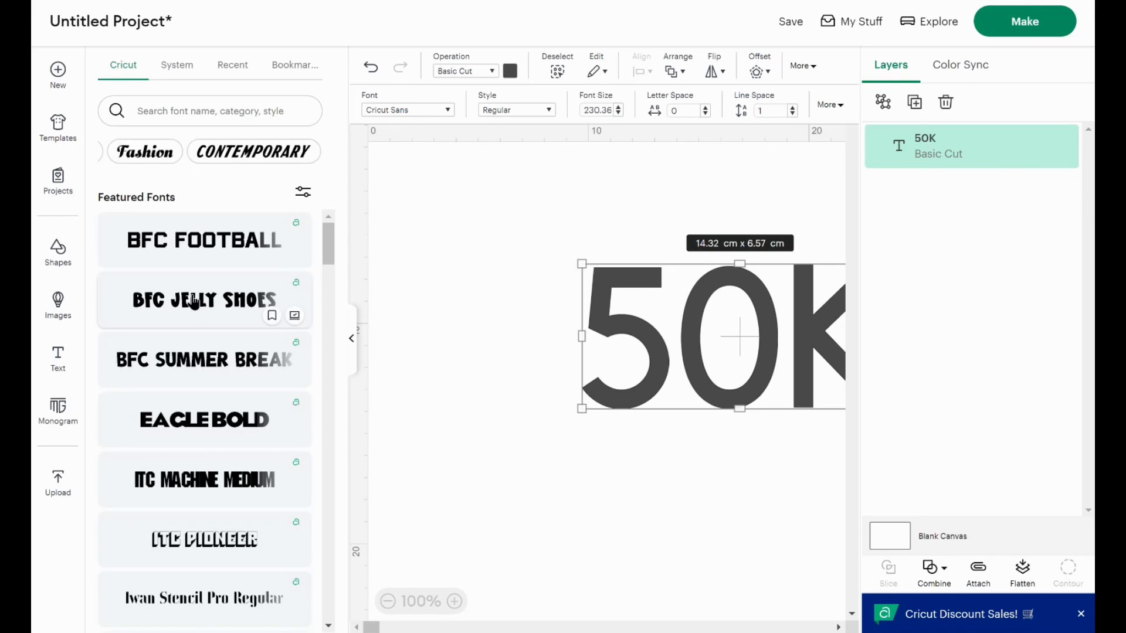
scroll(181, 411, "down", 3)
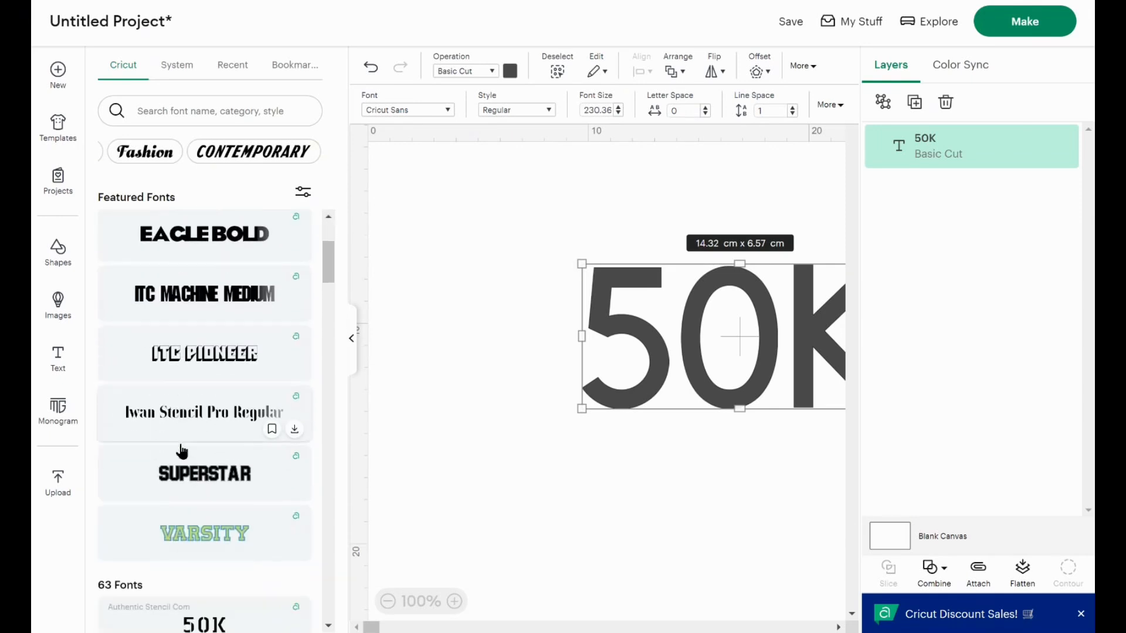
scroll(182, 451, "down", 5)
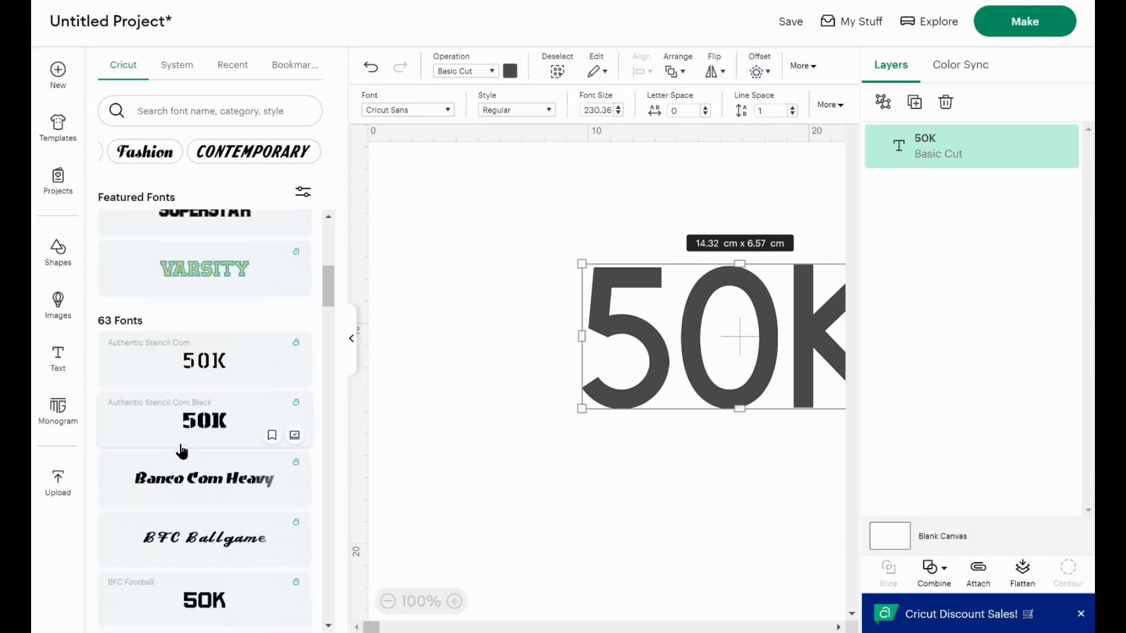
scroll(181, 452, "down", 6)
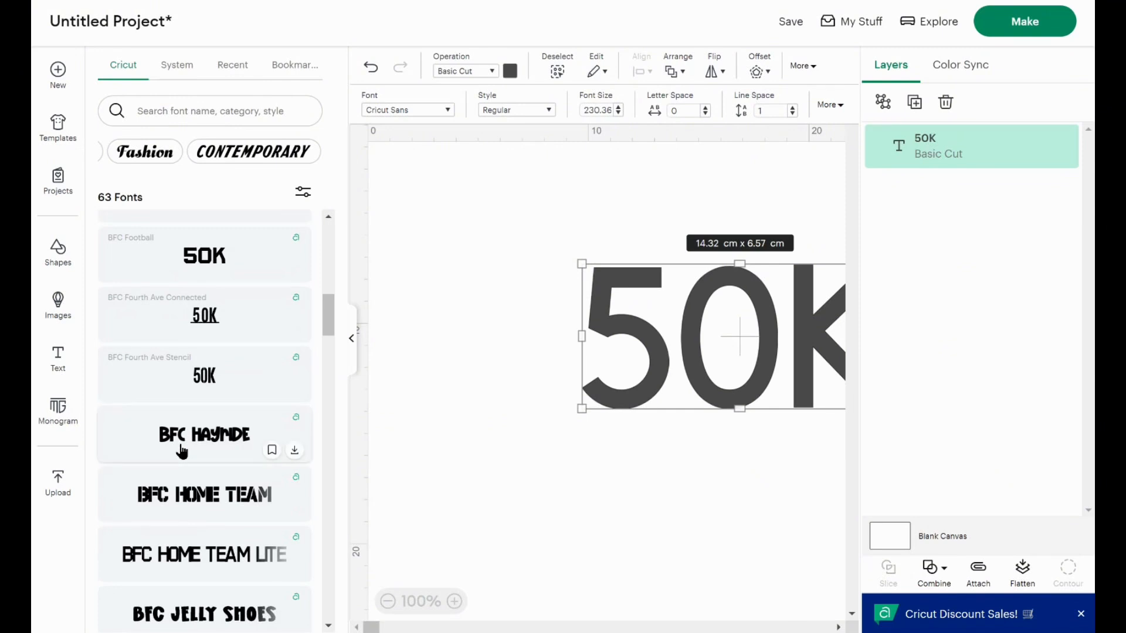
scroll(182, 452, "down", 5)
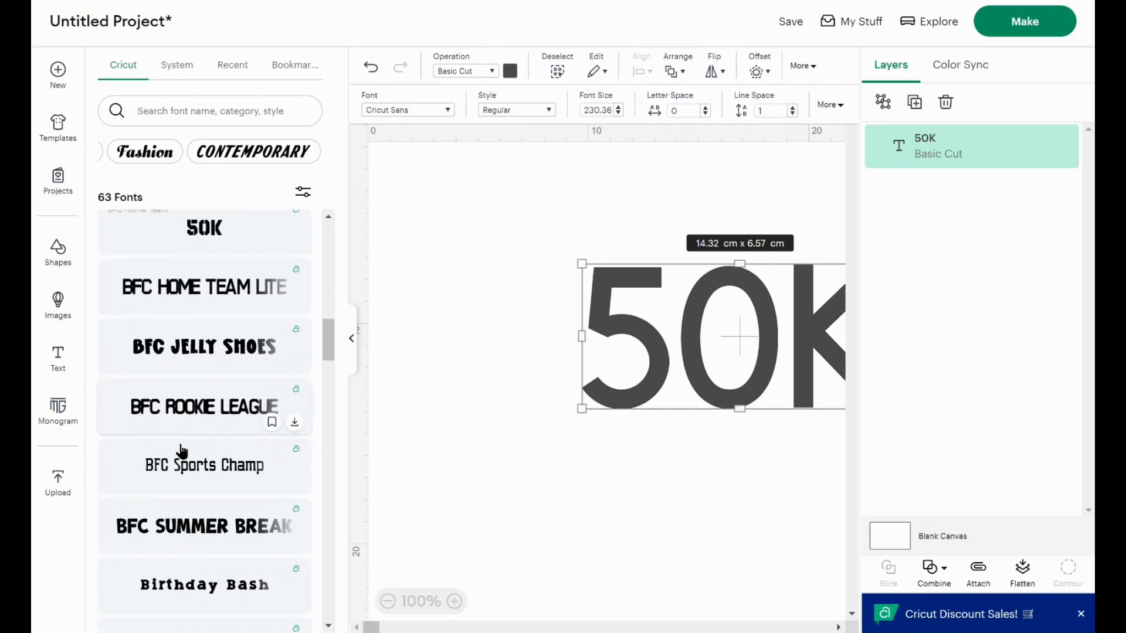
scroll(182, 452, "down", 1)
scroll(182, 451, "up", 1)
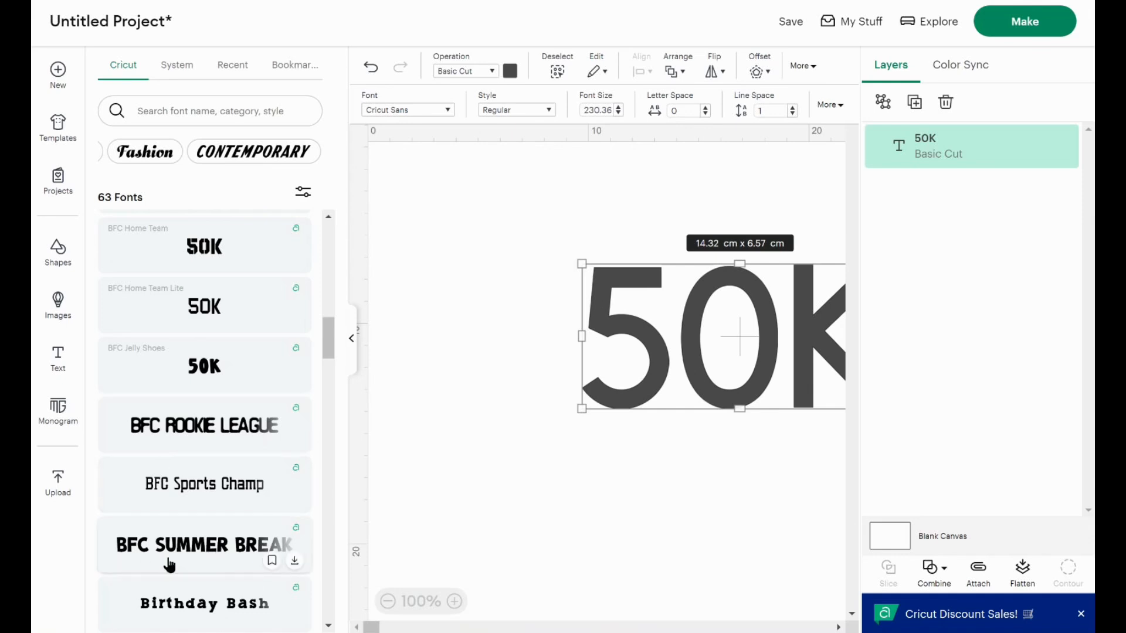
left_click(220, 553)
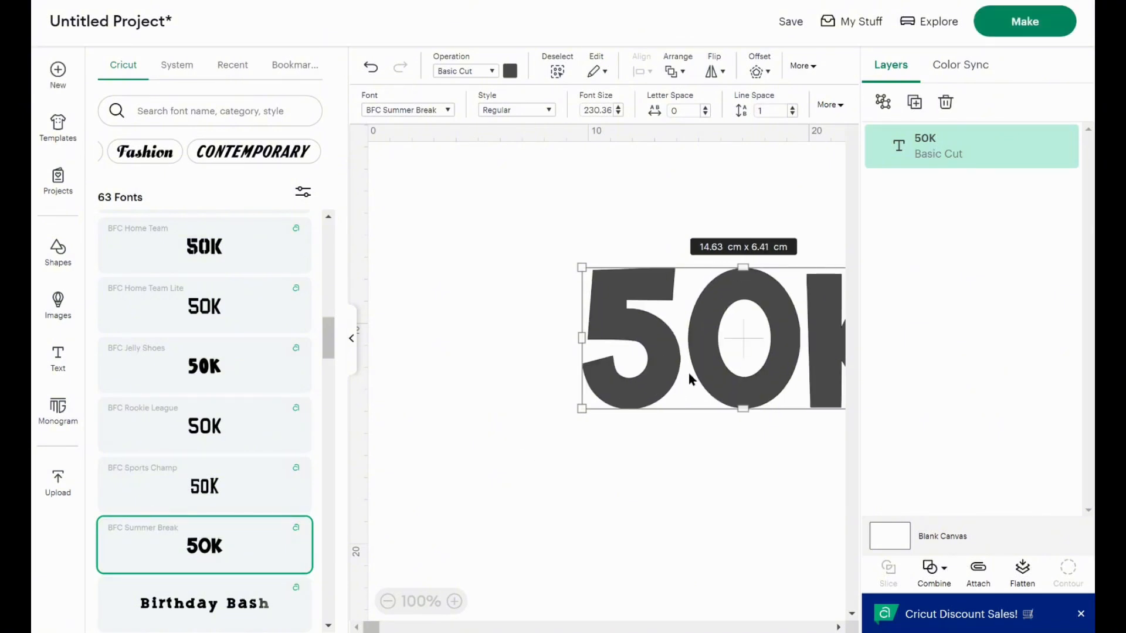
Move the 50K text toward the canvas's upper-left area and enlarge it to about 14.96 × 6.55 cm.
left_click_drag(692, 380, 565, 369)
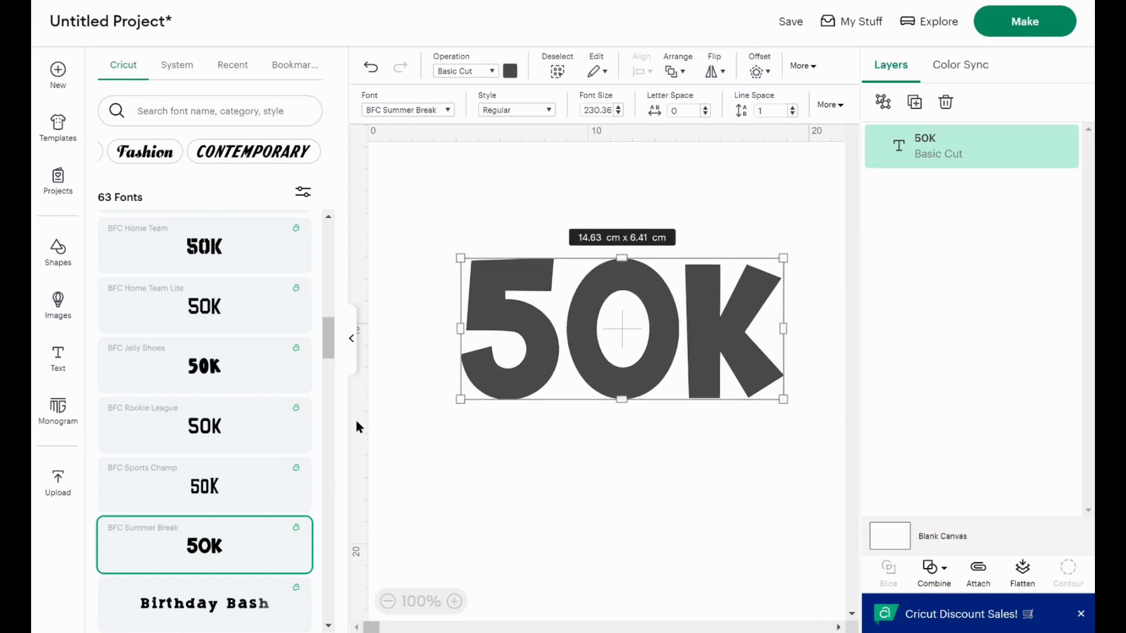
left_click(349, 349)
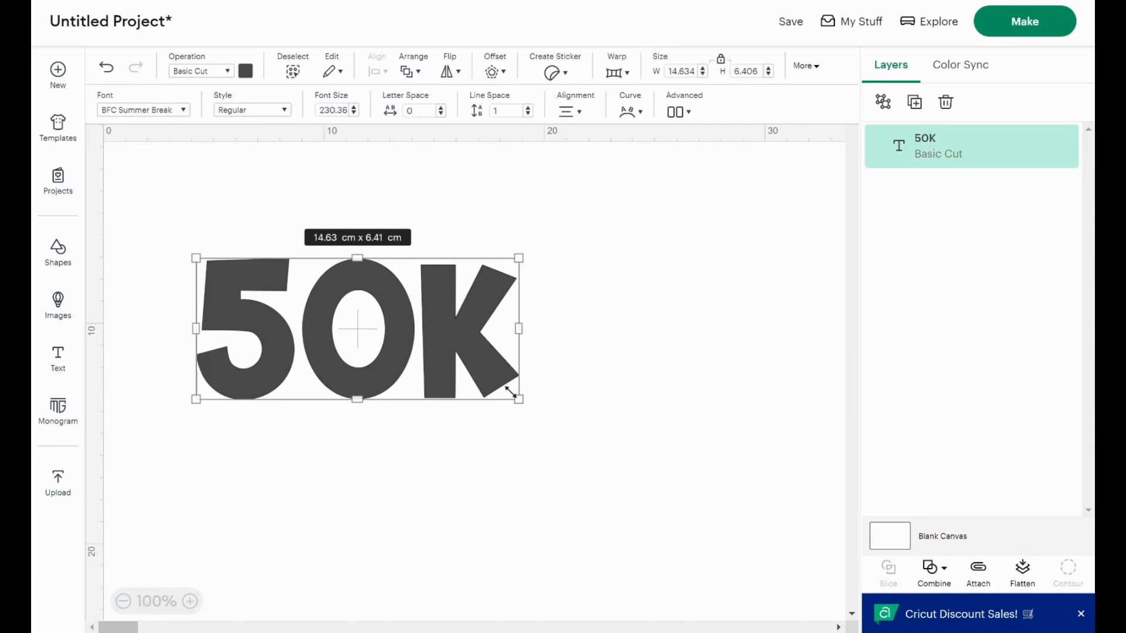
mouse_move(519, 401)
left_mouse_down()
mouse_move(548, 422)
mouse_move(526, 403)
left_mouse_up()
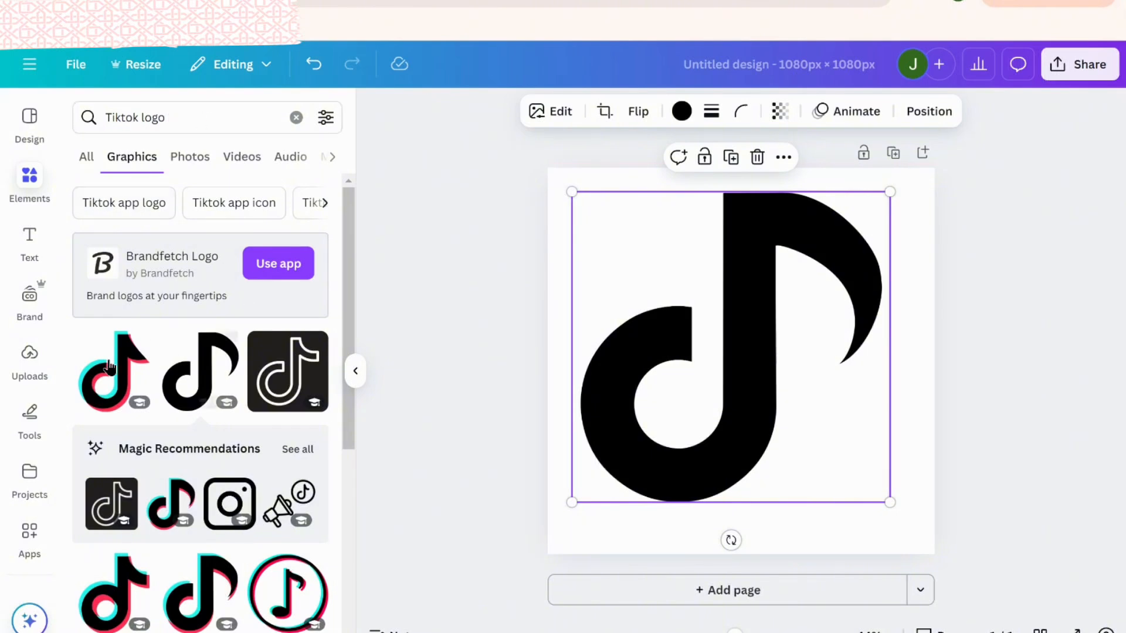
In the Canva design, enlarge the black TikTok logo from two opposite corners so it nearly fills the square page.
scroll(210, 384, "down", 4)
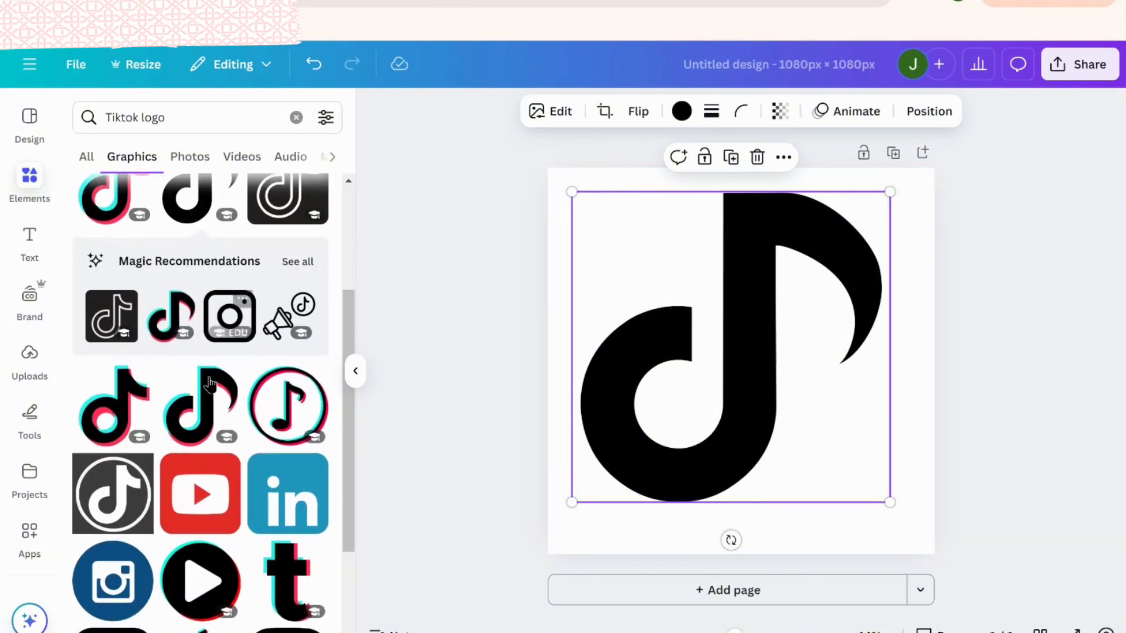
scroll(211, 385, "up", 3)
scroll(209, 384, "up", 2)
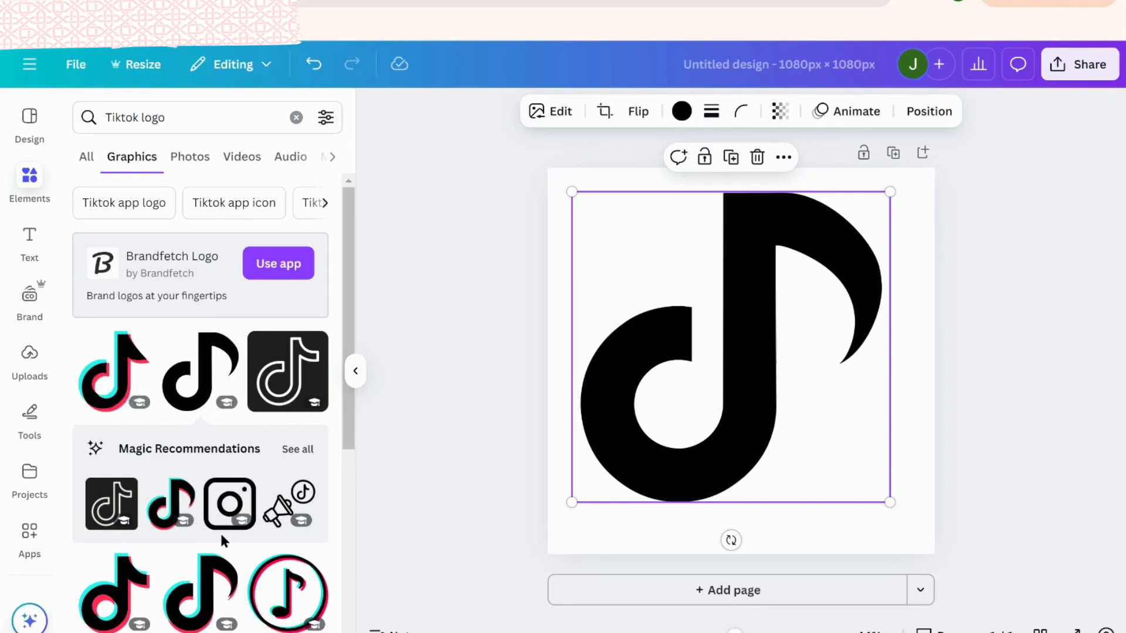
scroll(220, 531, "down", 3)
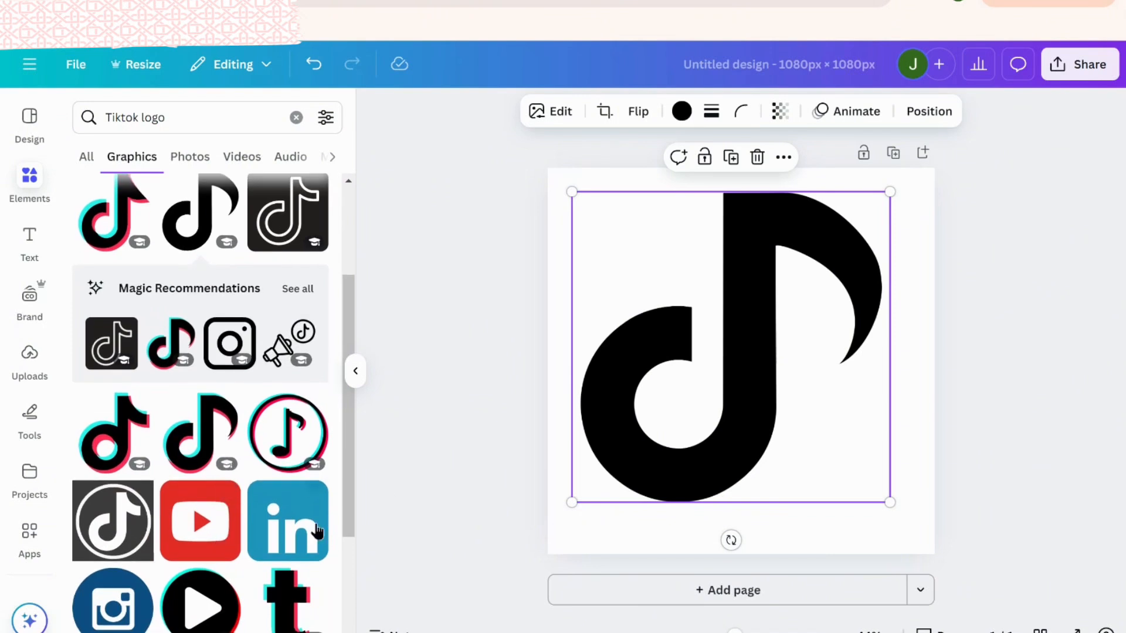
left_click(459, 389)
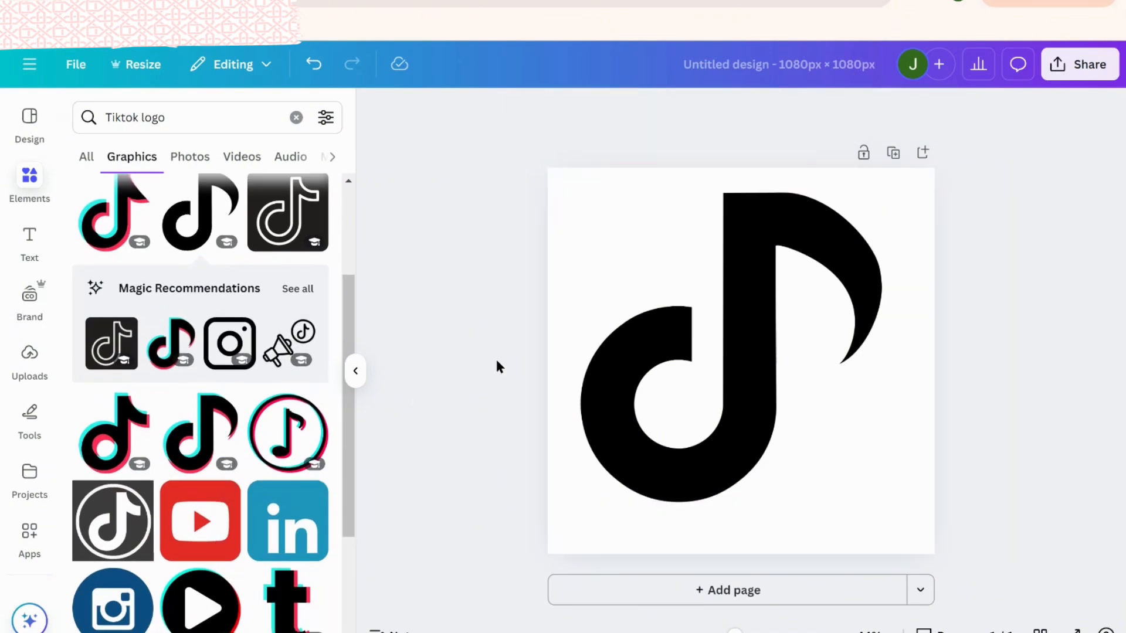
left_click(720, 404)
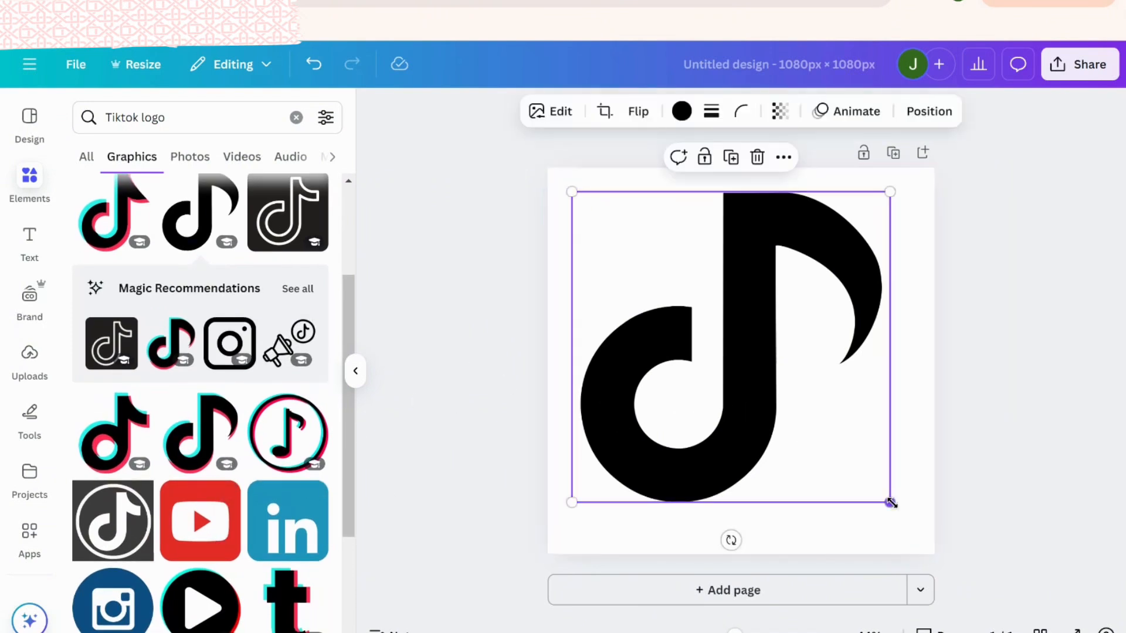
left_click_drag(891, 503, 926, 537)
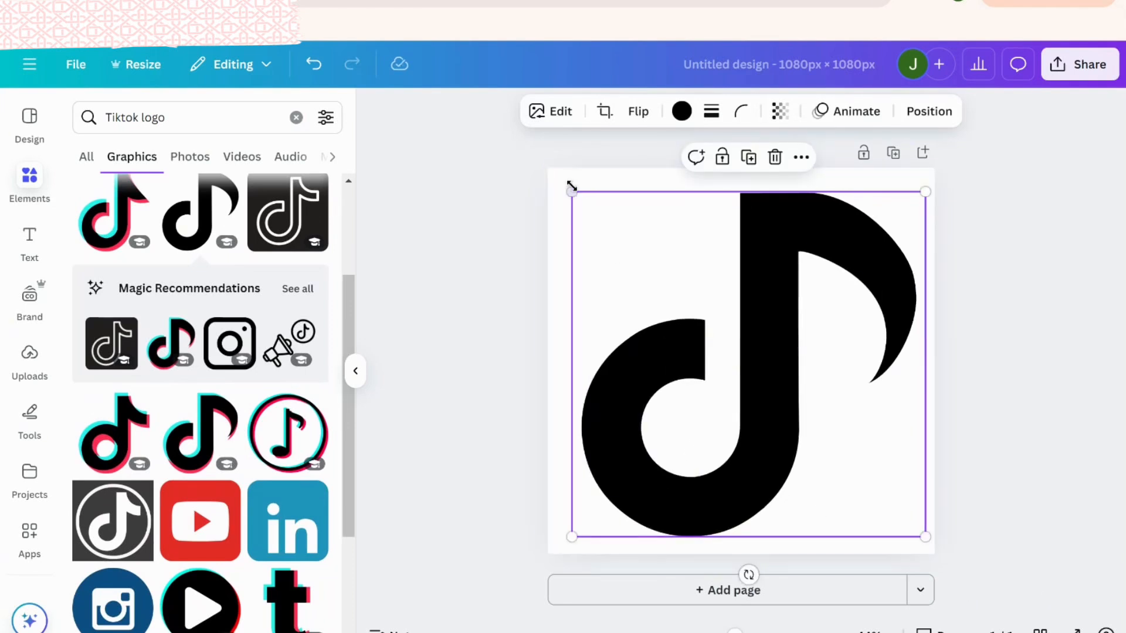
left_click_drag(572, 192, 558, 176)
left_click_drag(557, 177, 557, 175)
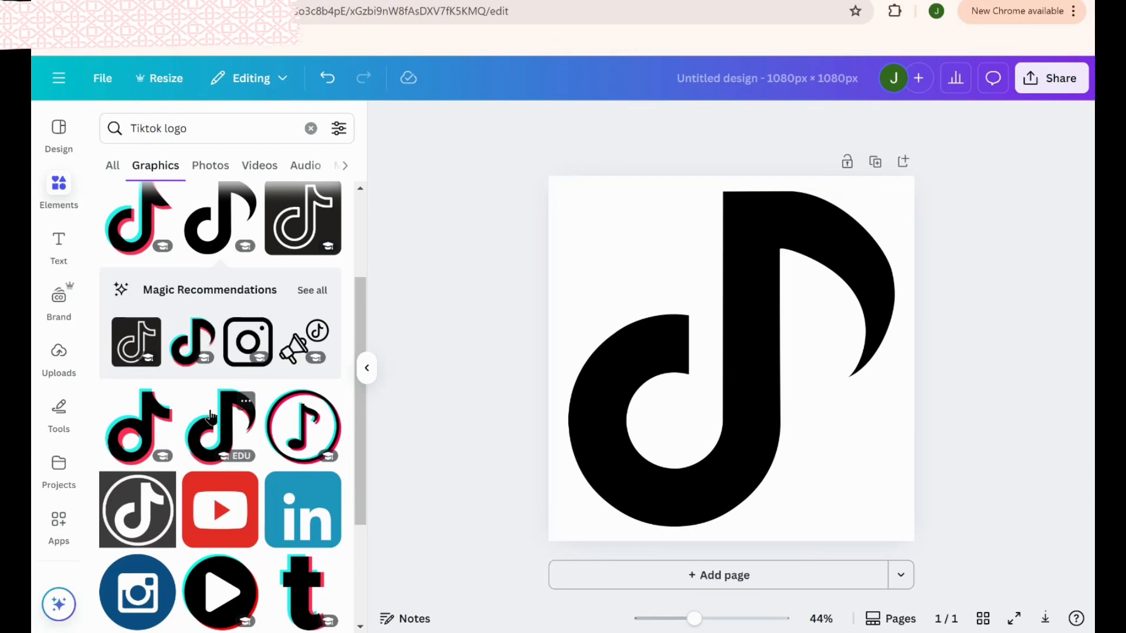
Add the slim TikTok-coloured music note graphic and shrink it into the page's lower-right corner.
scroll(210, 417, "down", 5)
scroll(210, 417, "up", 1)
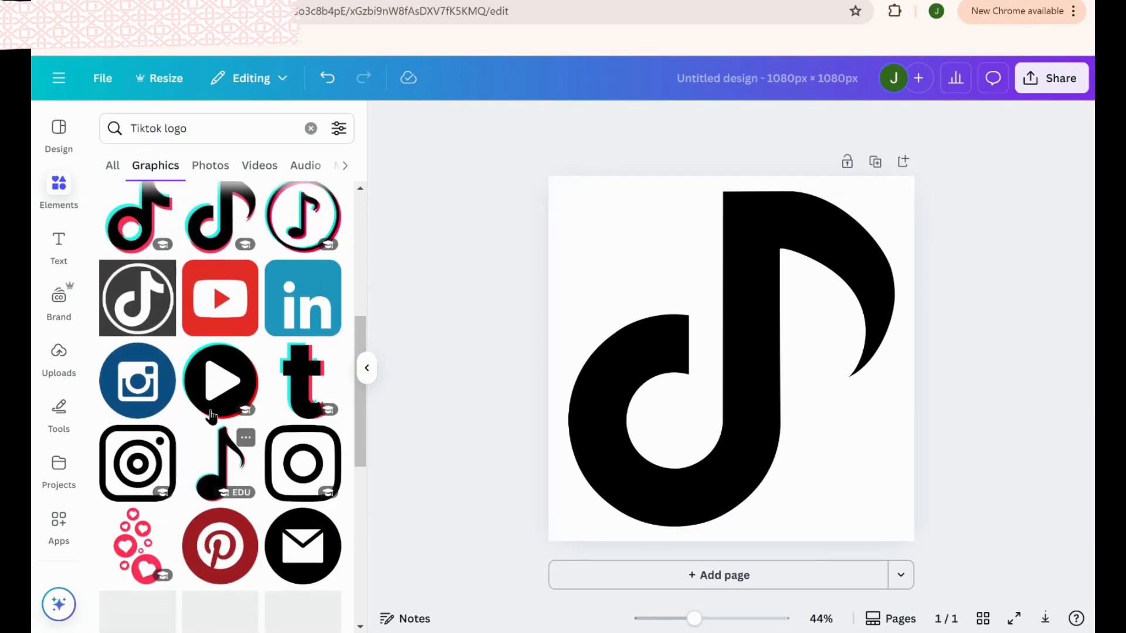
left_click(206, 478)
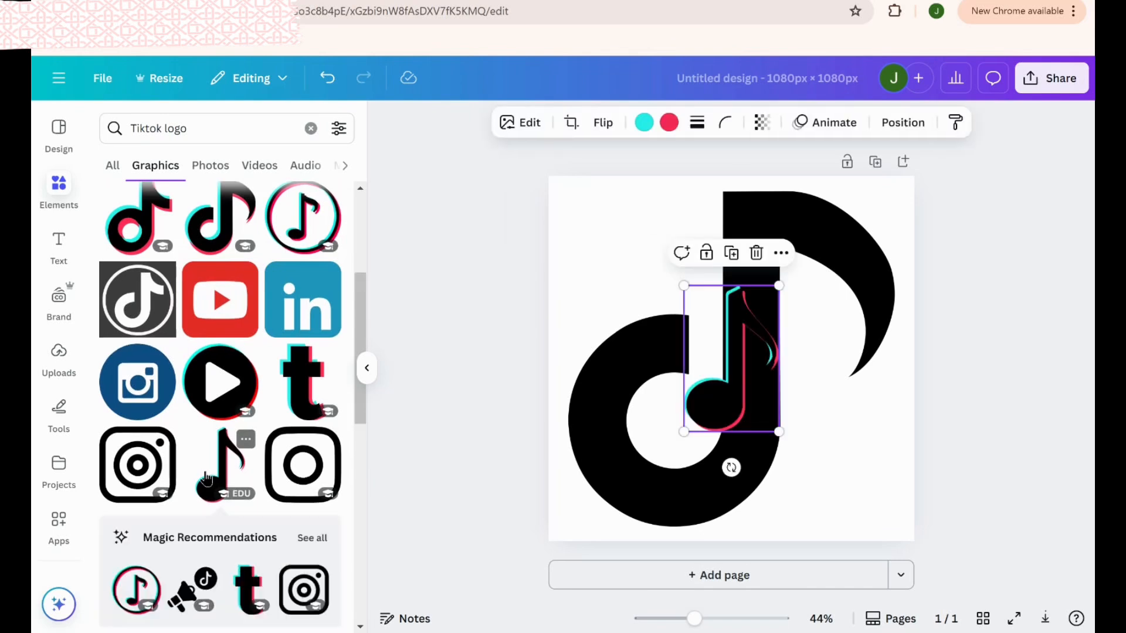
left_click(677, 283)
left_click(703, 342)
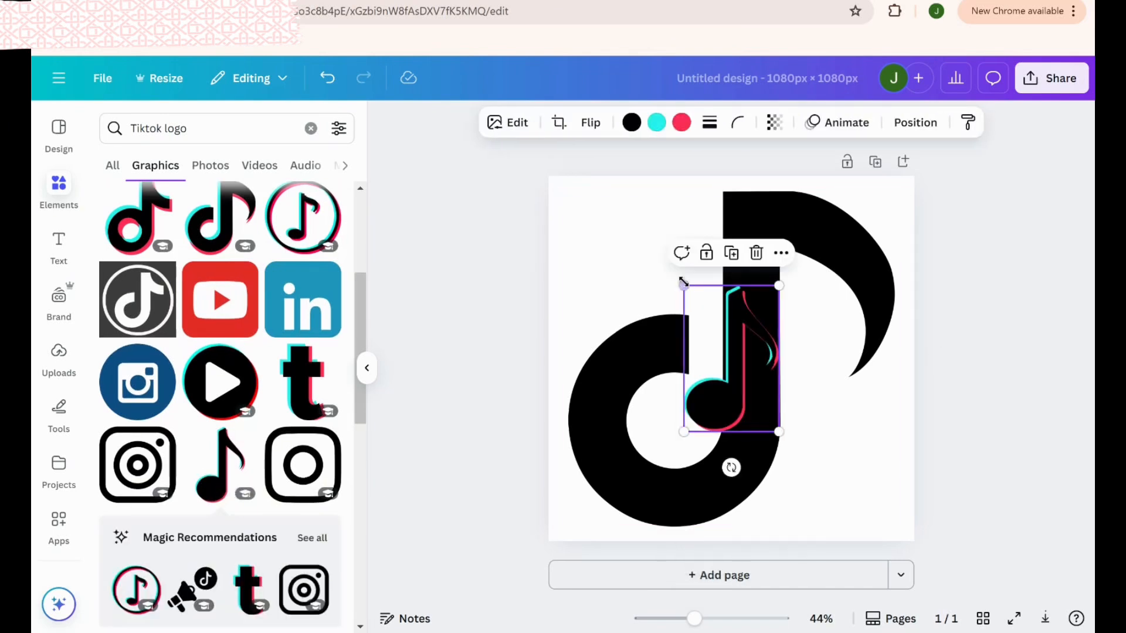
left_click_drag(683, 286, 885, 521)
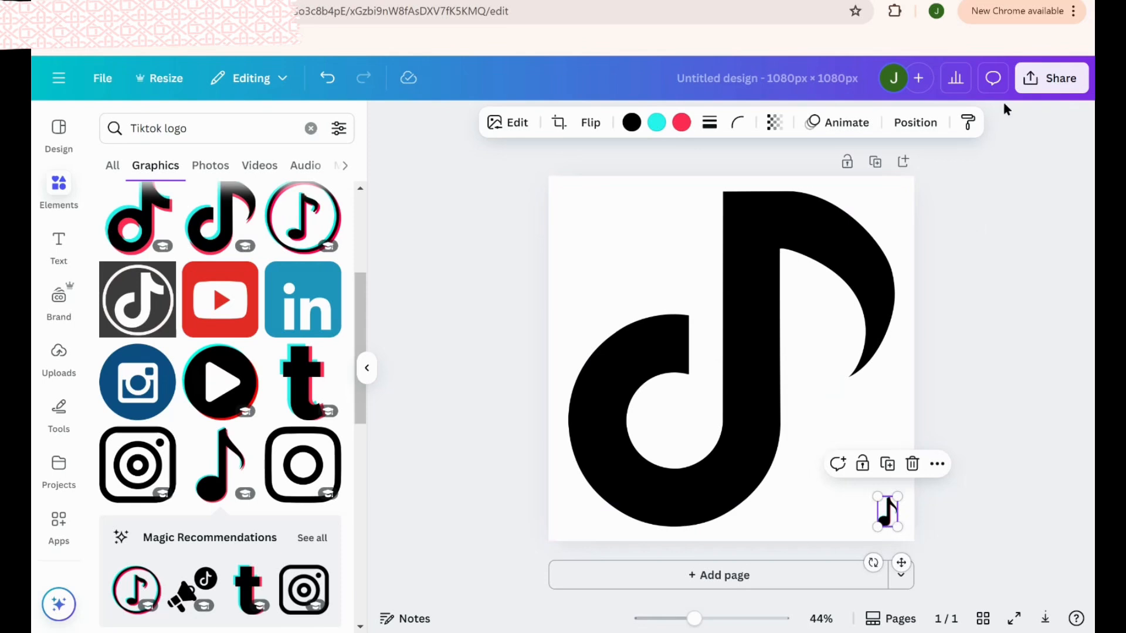
Download the Canva design as a 1,080 × 1,080 px PNG with a transparent background.
left_click(1039, 83)
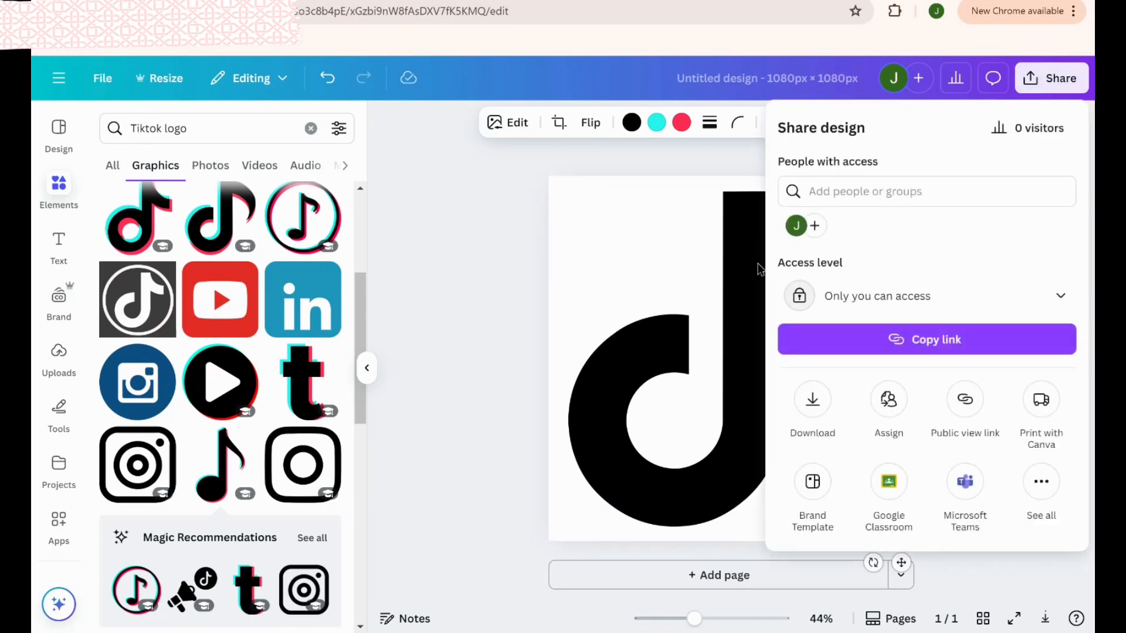
left_click(812, 402)
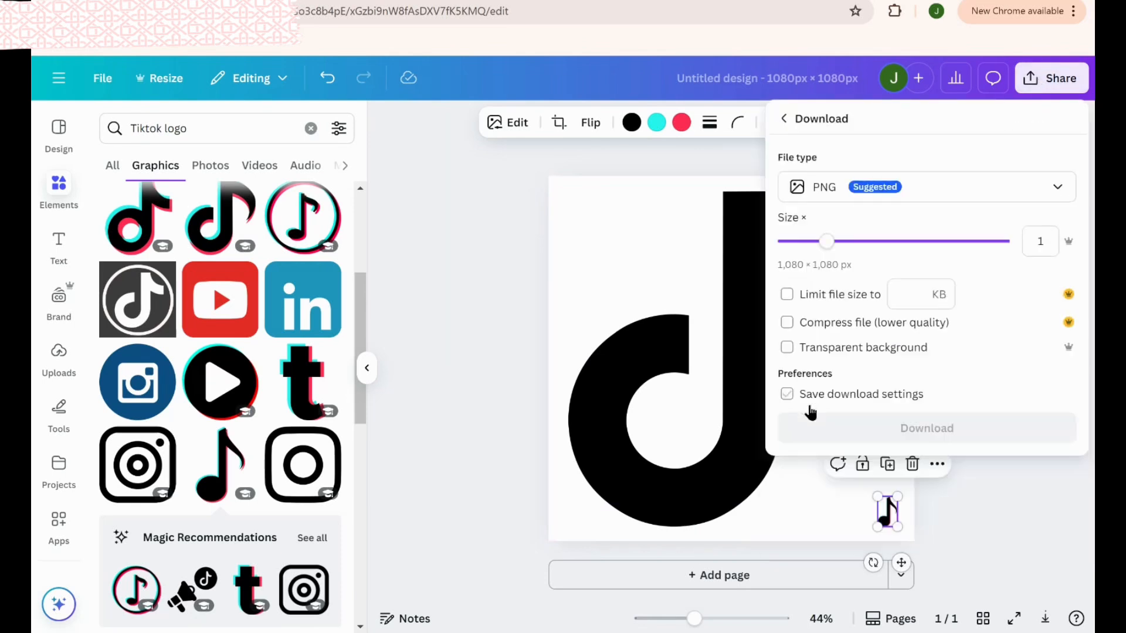
left_click(798, 350)
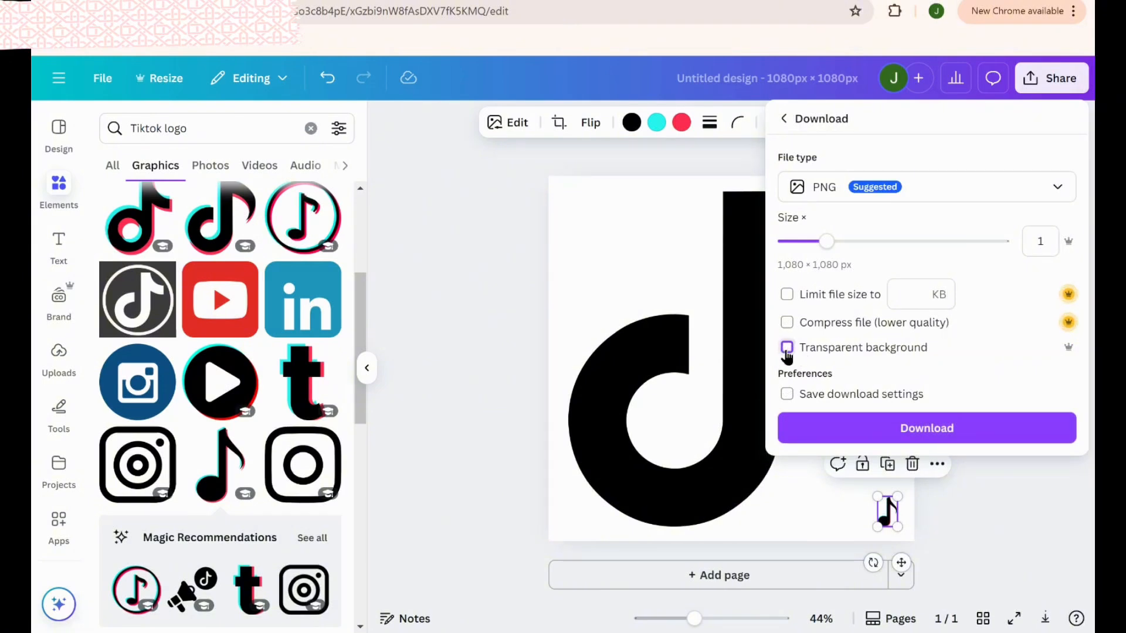
left_click(847, 437)
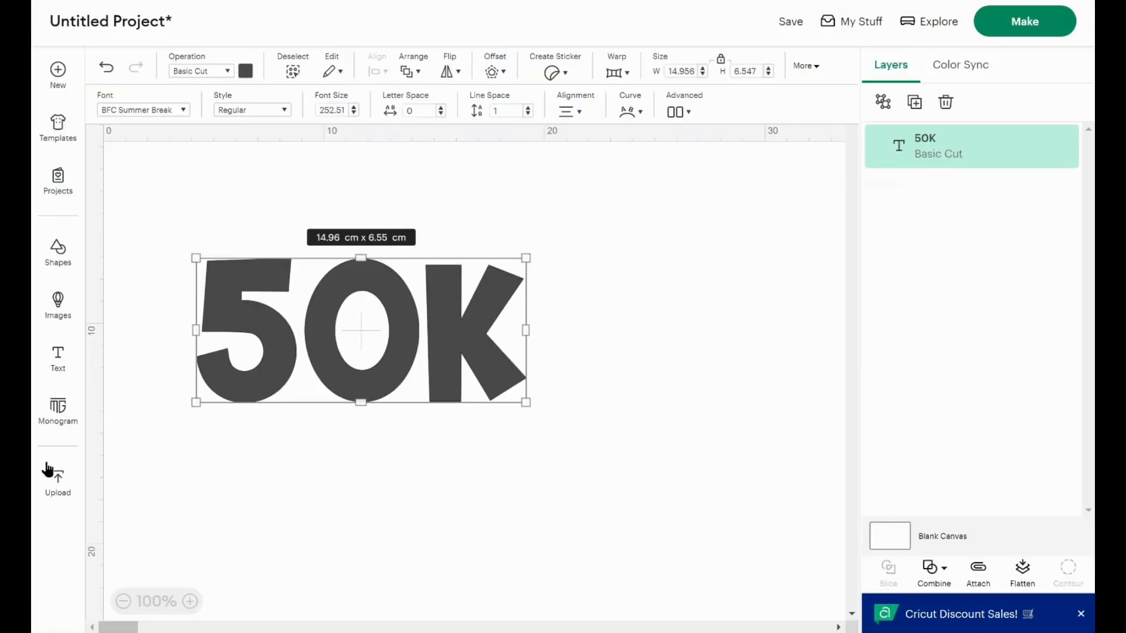
In Cricut Design Space, upload the image Untitled design (2) from Downloads and continue to the Background Remover.
left_click(57, 486)
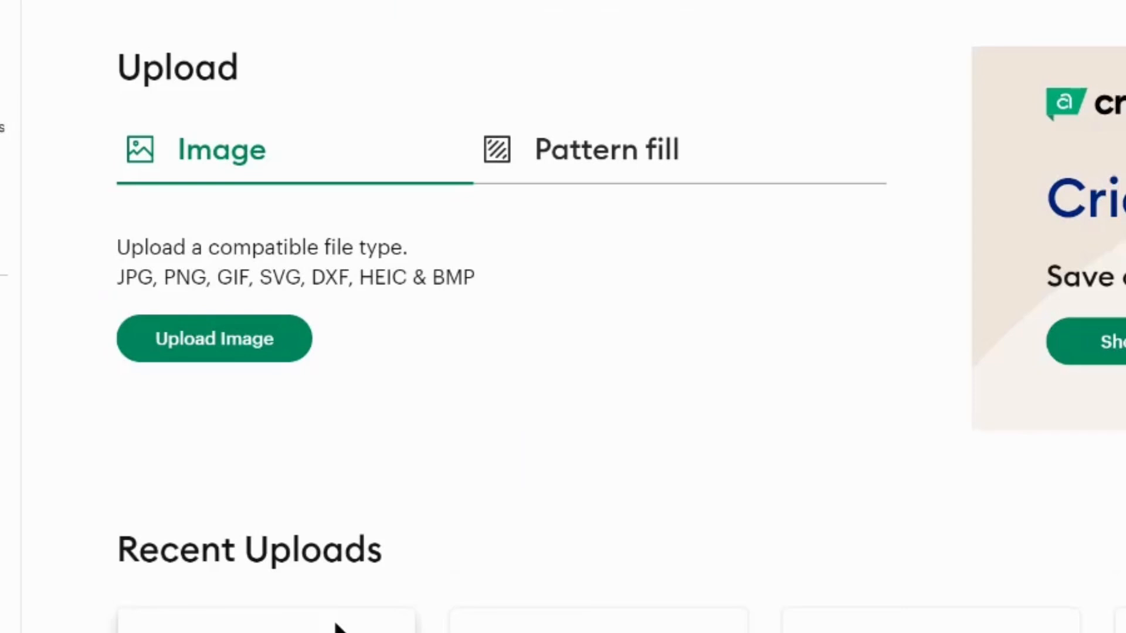
left_click(219, 339)
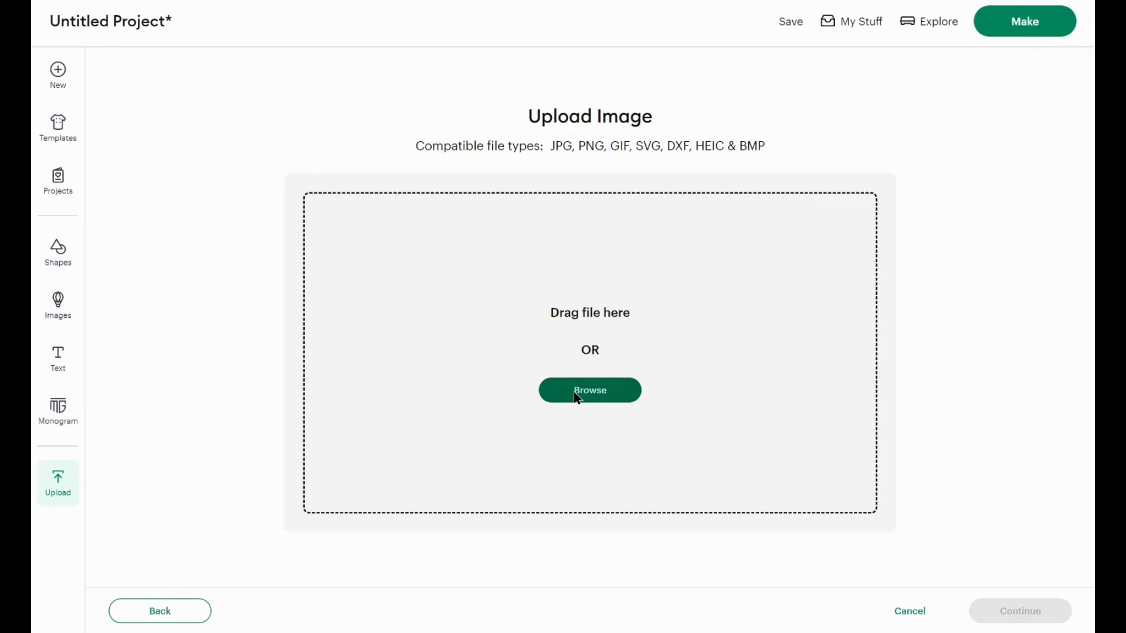
left_click(576, 397)
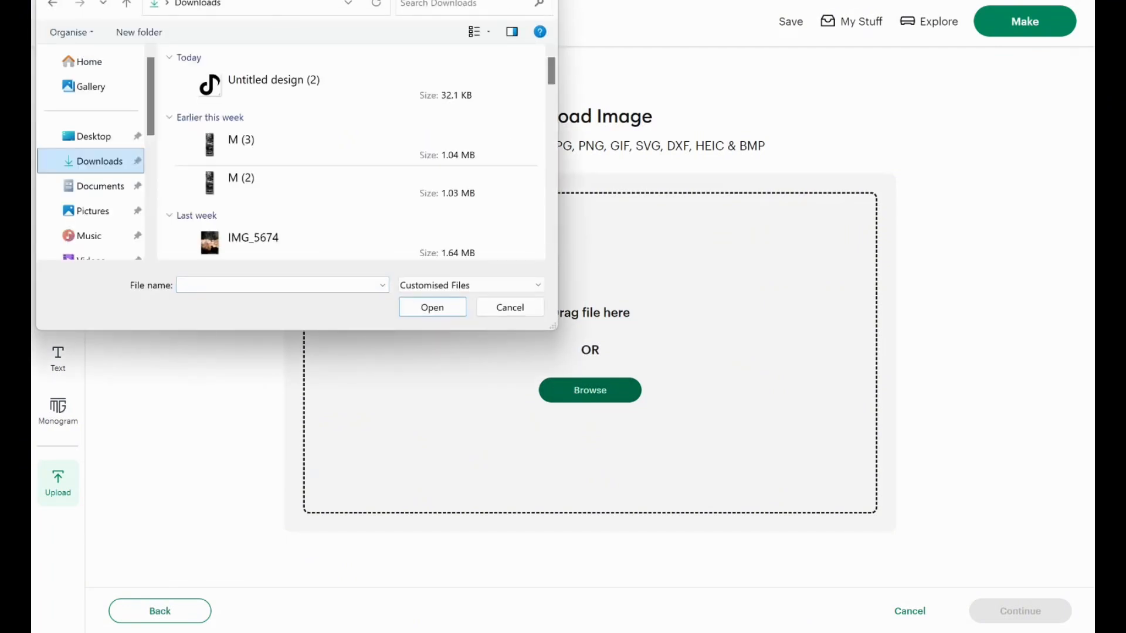
left_click(288, 76)
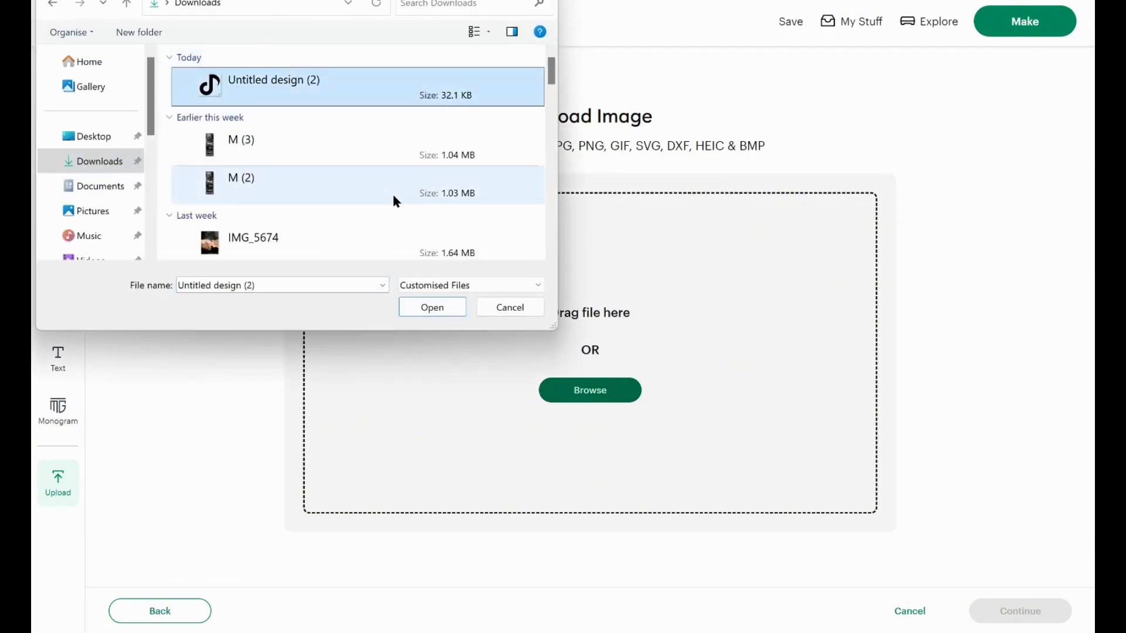
double_click(283, 77)
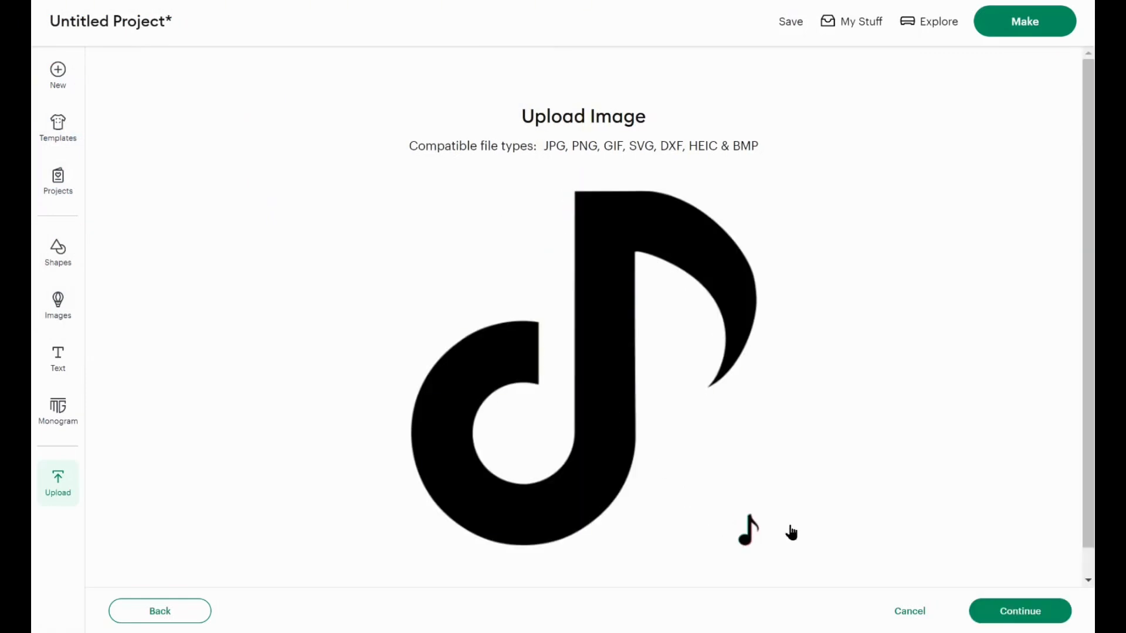
left_click(1024, 611)
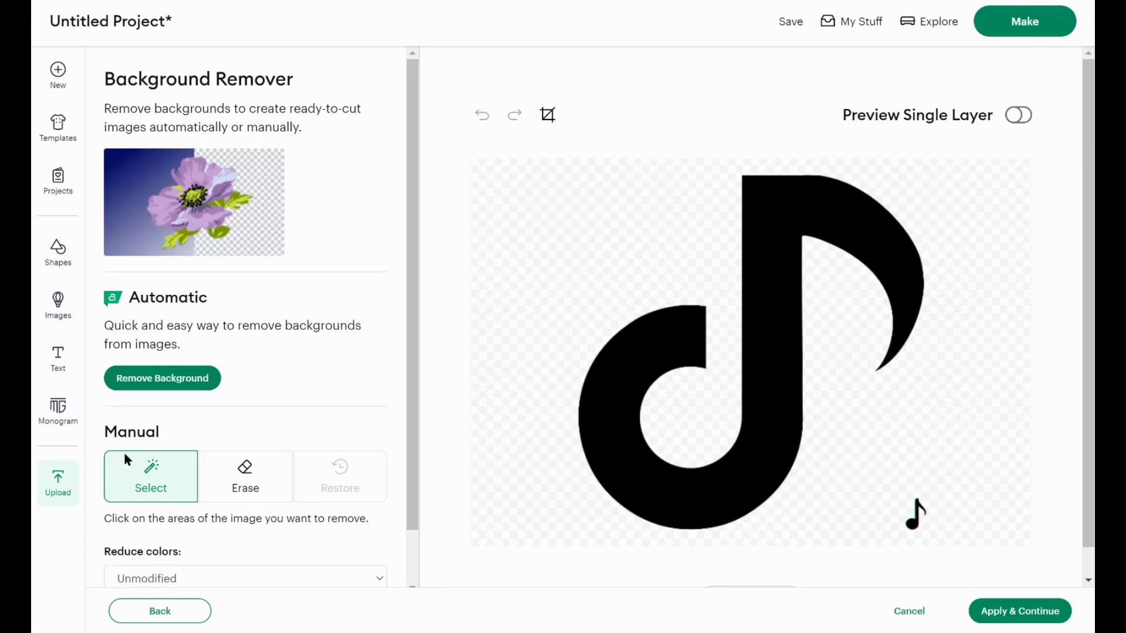
Erase the small music note beside the TikTok logo with the size 20 eraser and apply the background removal.
left_click(148, 480)
left_click(270, 492)
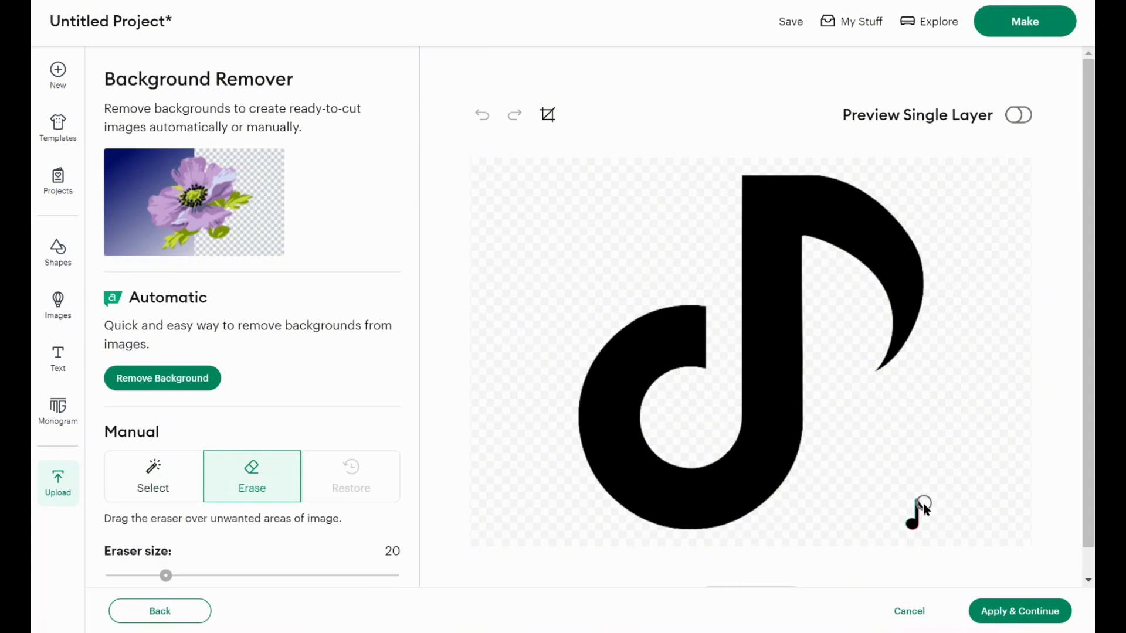
mouse_move(923, 503)
left_mouse_down()
mouse_move(860, 529)
mouse_move(907, 528)
left_mouse_up()
left_click(875, 464)
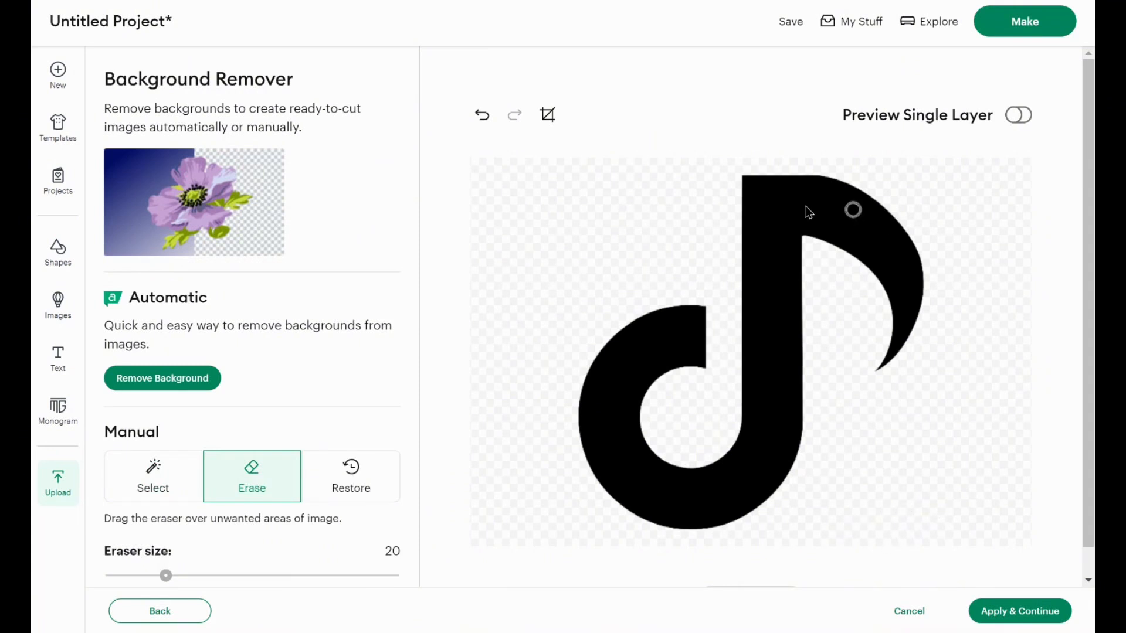
left_click(1018, 613)
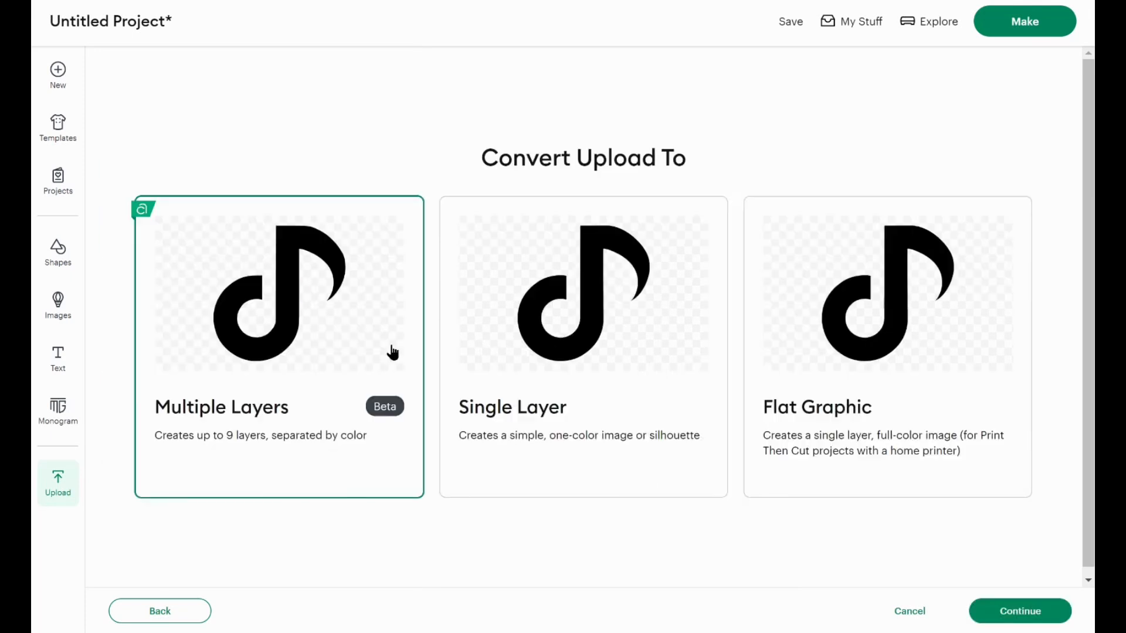
Convert the upload to a Single Layer image and upload it as Untitled design (2) to the canvas.
left_click(596, 339)
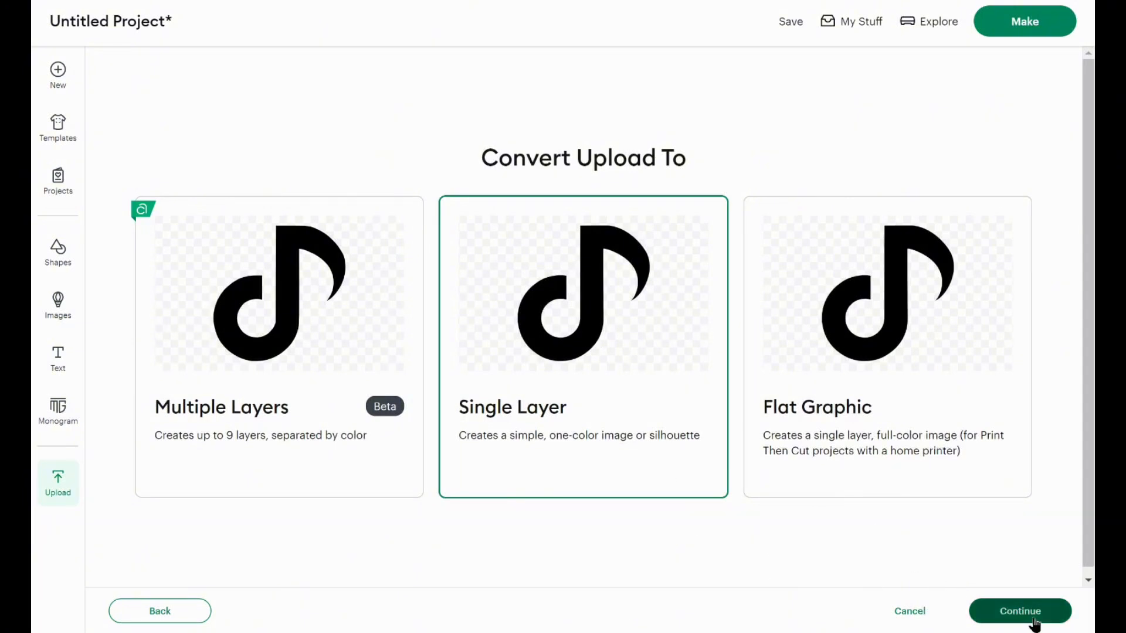
left_click(988, 614)
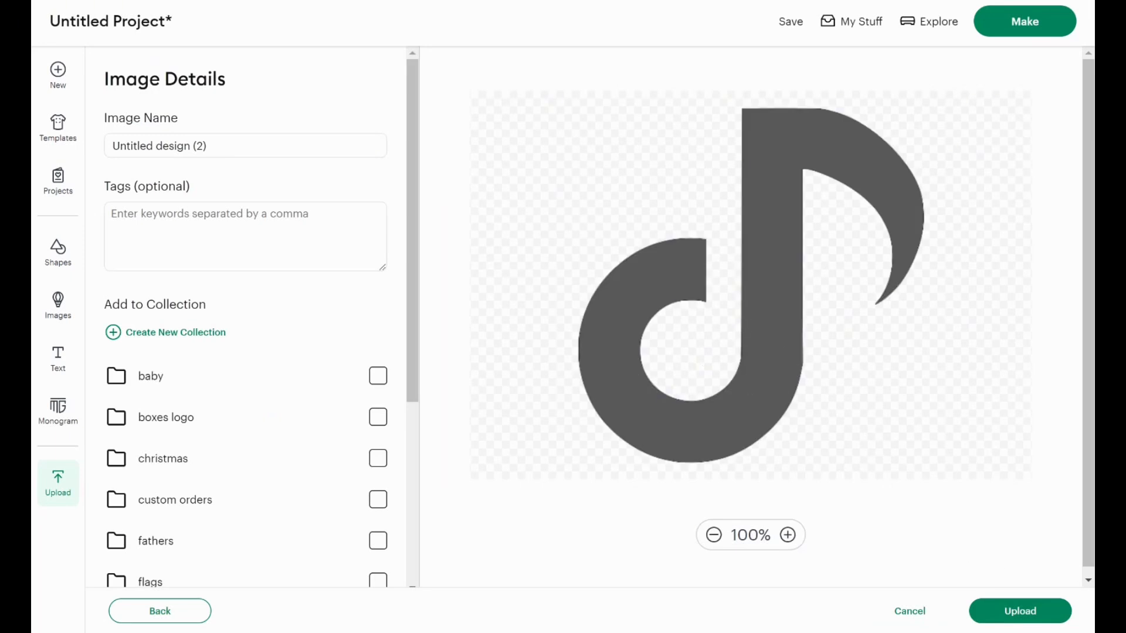
left_click(1021, 617)
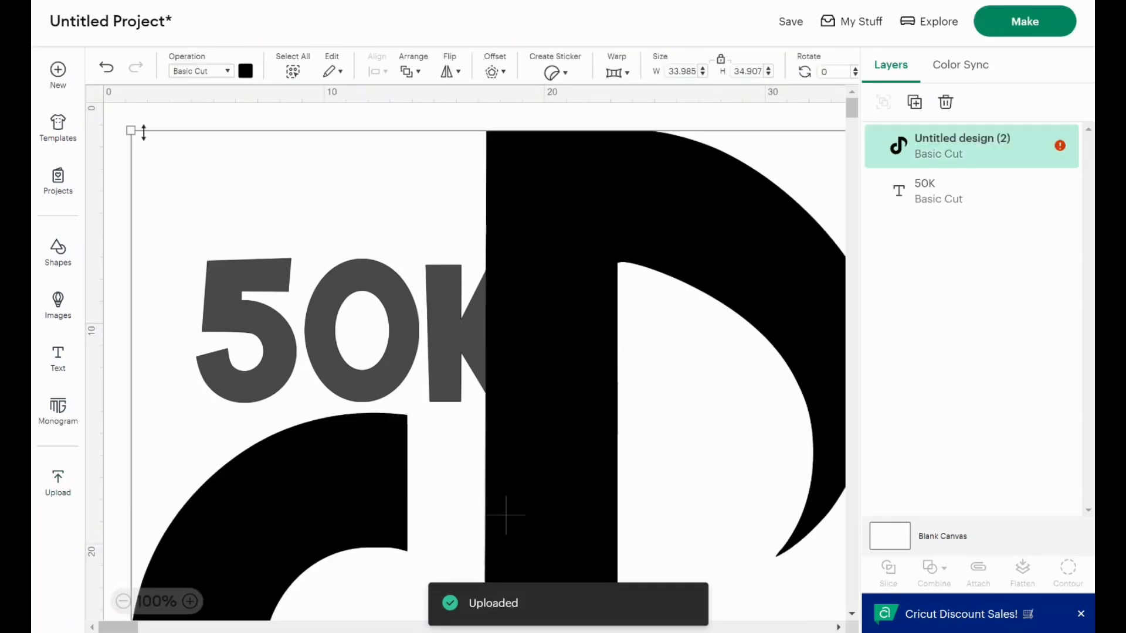
Shrink the TikTok logo to about 5.16 × 9.73 cm and place it just to the right of the 50K text.
left_click_drag(122, 133, 521, 531)
left_click_drag(682, 526, 223, 224)
left_click_drag(514, 215, 649, 468)
left_click_drag(797, 569, 615, 316)
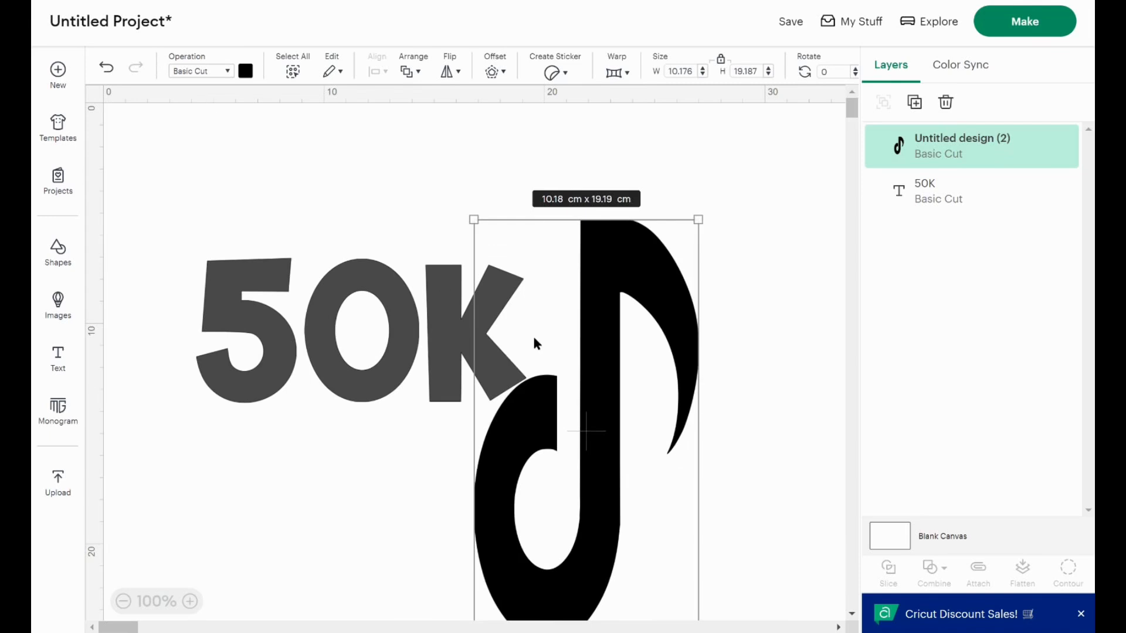
left_click_drag(636, 447, 699, 322)
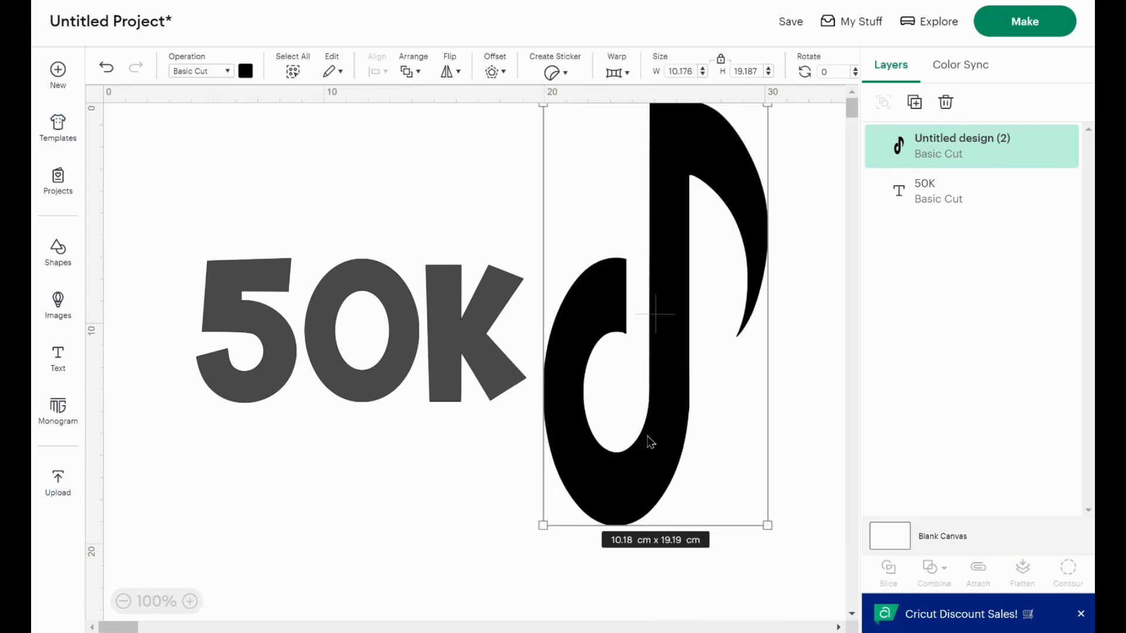
left_click_drag(540, 524, 674, 279)
left_click_drag(726, 208, 592, 351)
left_click_drag(633, 424, 653, 461)
Recolour the 50K text medium blue from the material colors.
left_click(390, 317)
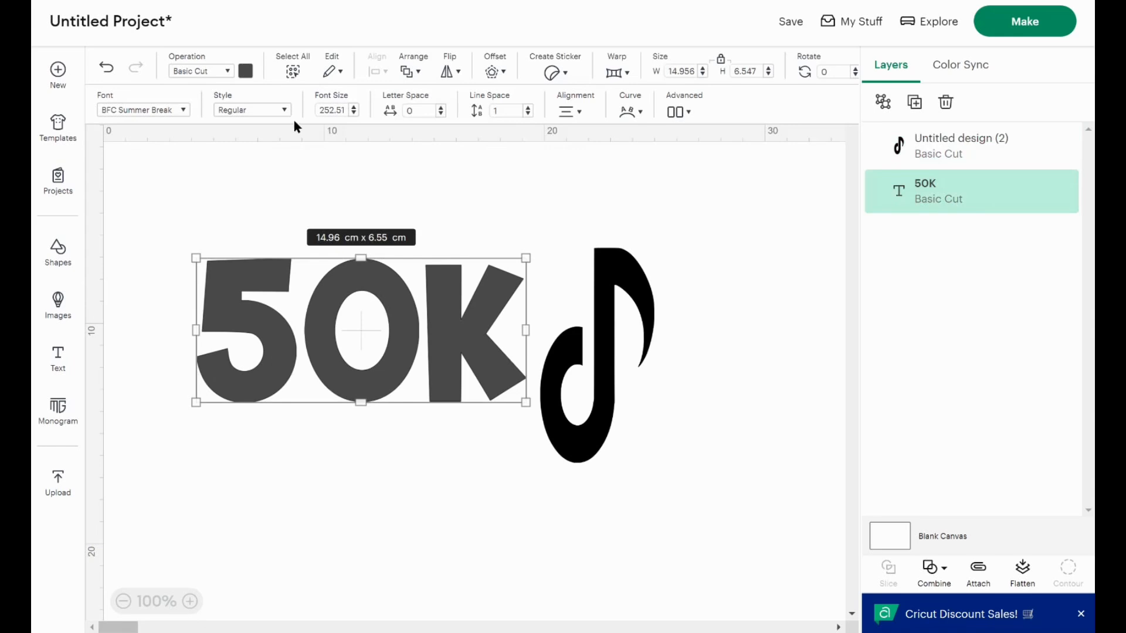
left_click(245, 72)
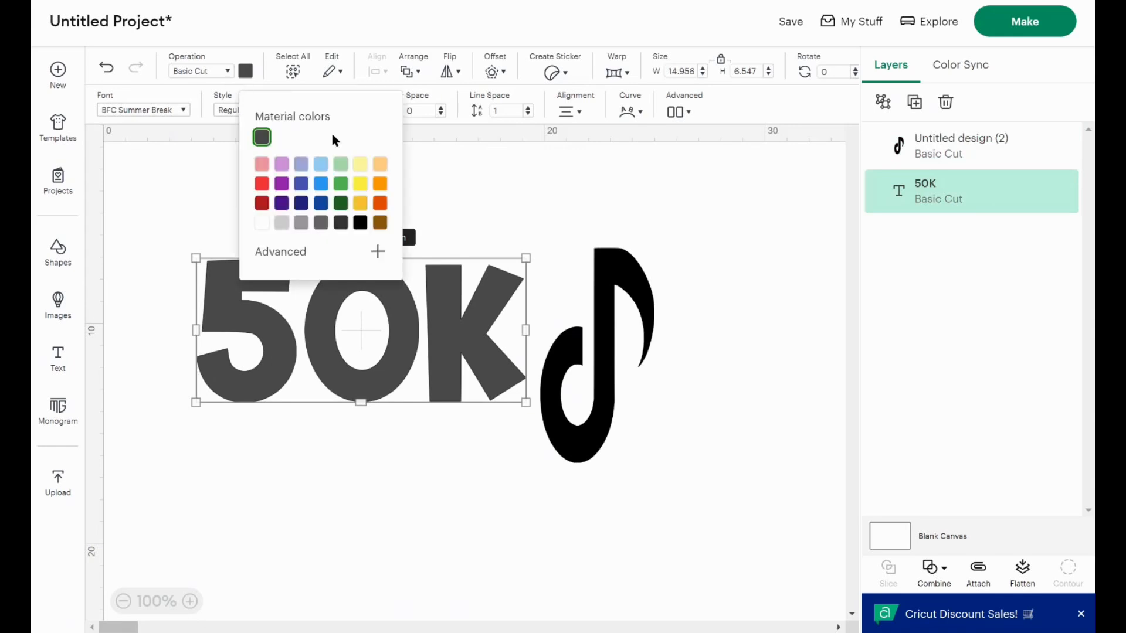
left_click(321, 185)
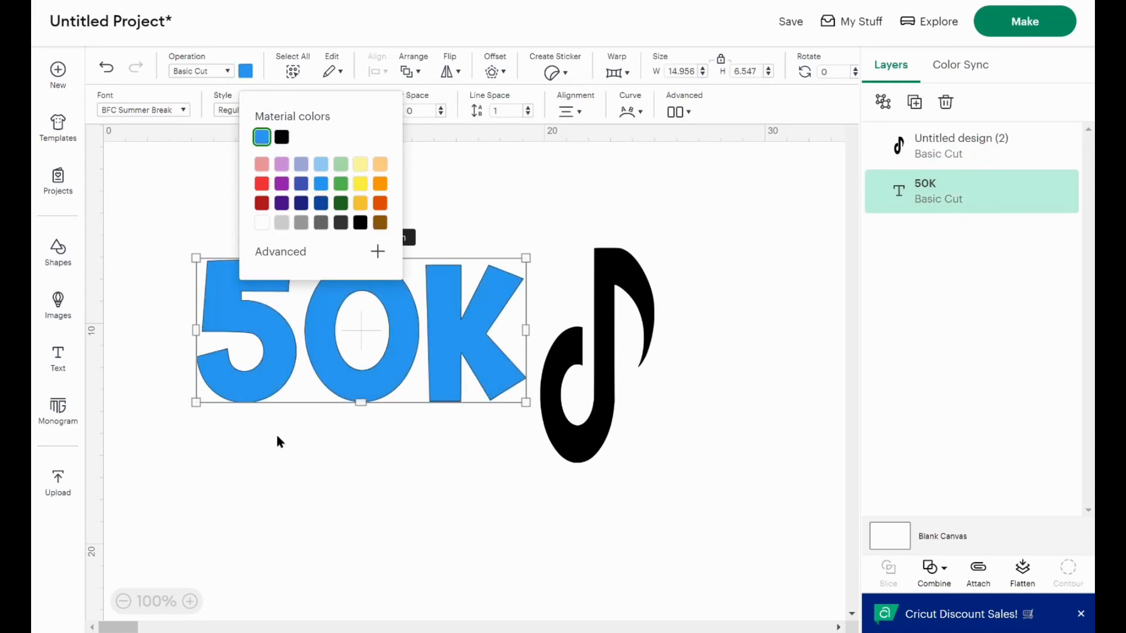
left_click(391, 481)
Reposition the TikTok logo and the 50K text so the logo stands close beside the K.
left_click_drag(598, 363, 625, 397)
left_click(360, 359)
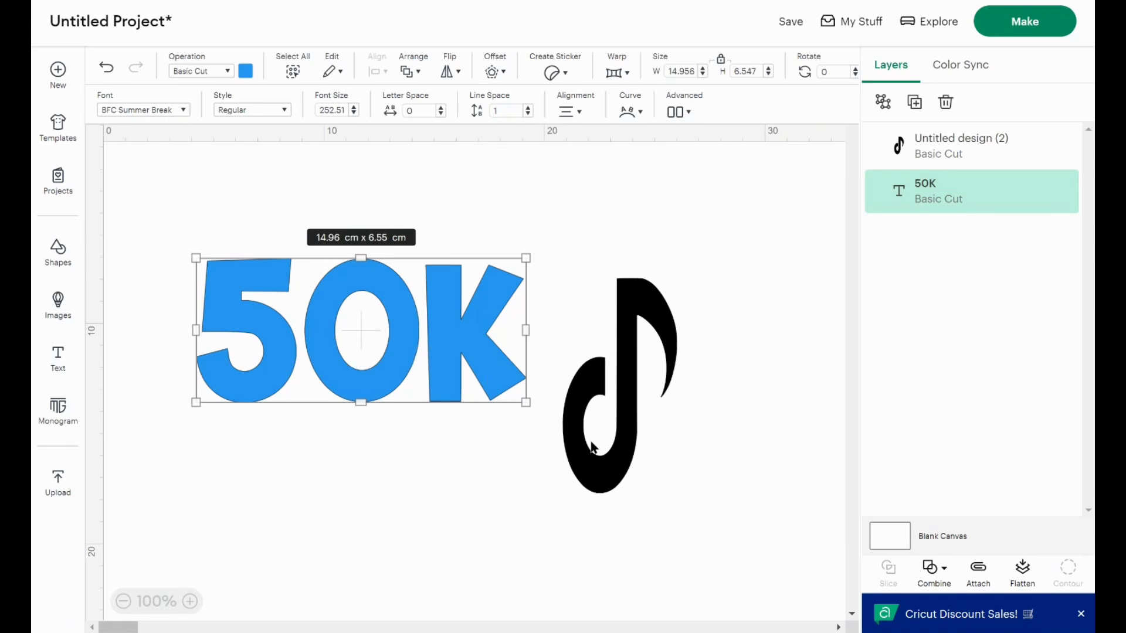
left_click_drag(592, 449, 566, 405)
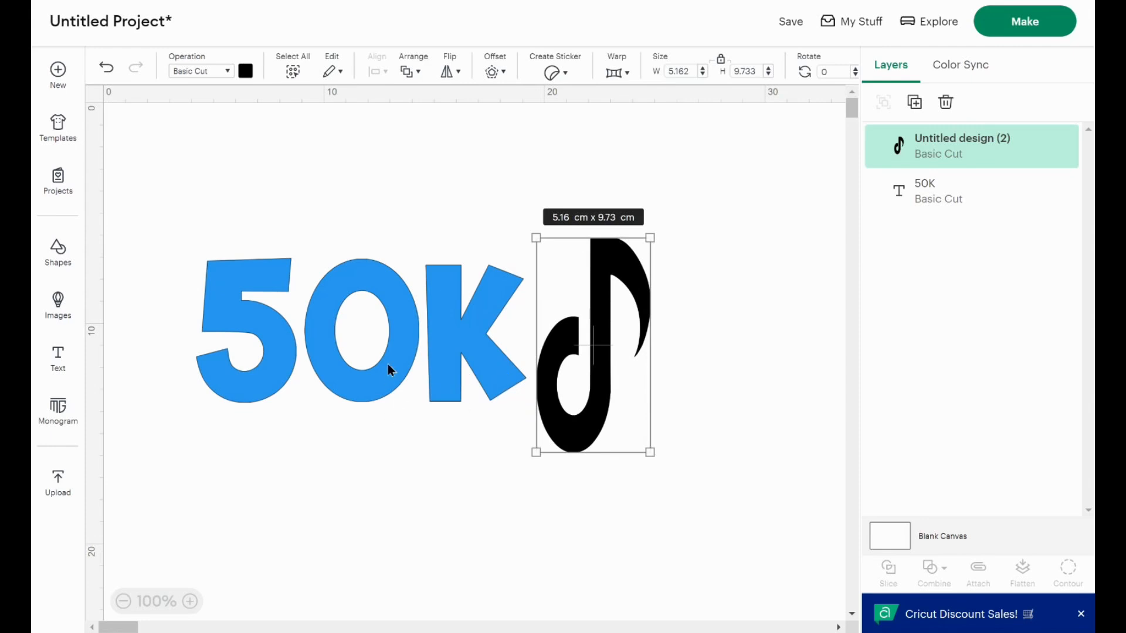
left_click(596, 375)
mouse_move(593, 369)
left_mouse_down()
mouse_move(558, 298)
mouse_move(473, 366)
mouse_move(551, 386)
mouse_move(568, 282)
mouse_move(581, 351)
mouse_move(478, 424)
mouse_move(384, 437)
mouse_move(536, 378)
mouse_move(581, 385)
mouse_move(574, 343)
mouse_move(363, 271)
mouse_move(546, 378)
mouse_move(600, 375)
left_mouse_up()
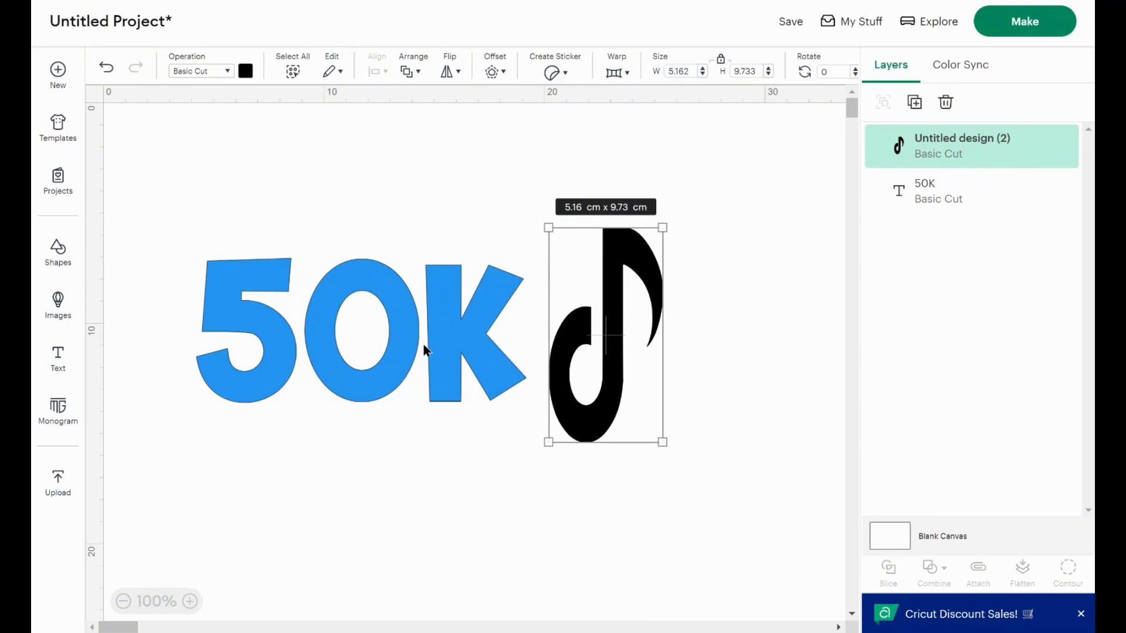
left_click_drag(426, 350, 454, 381)
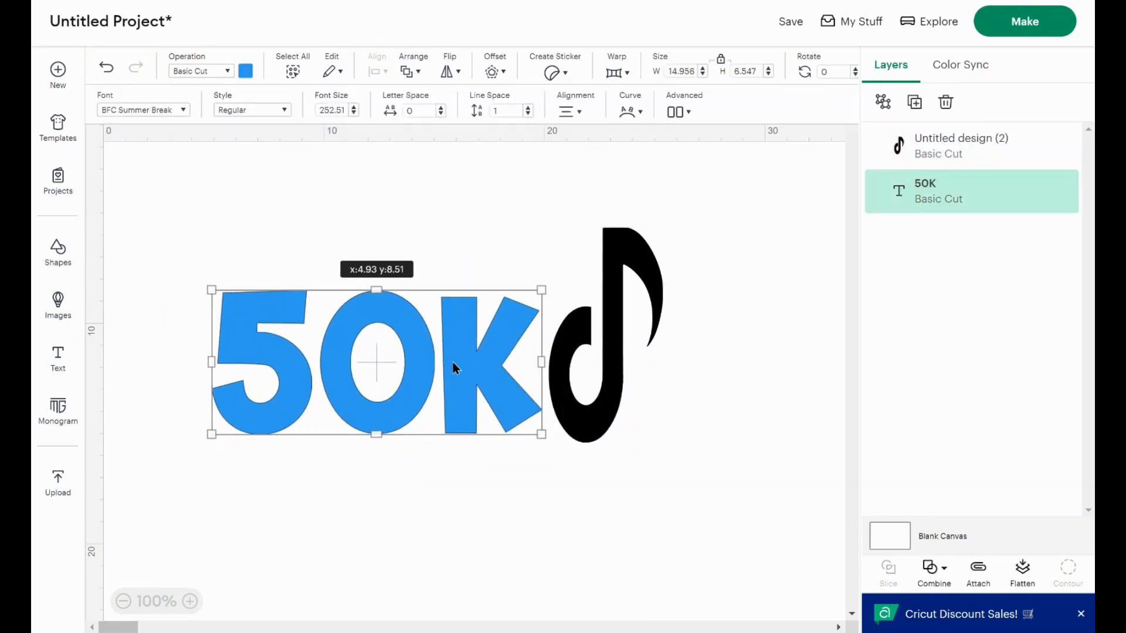
Try the logo tilted over the K, and return it to nearly upright at 0.18° against the K's right edge.
left_click_drag(606, 363, 493, 520)
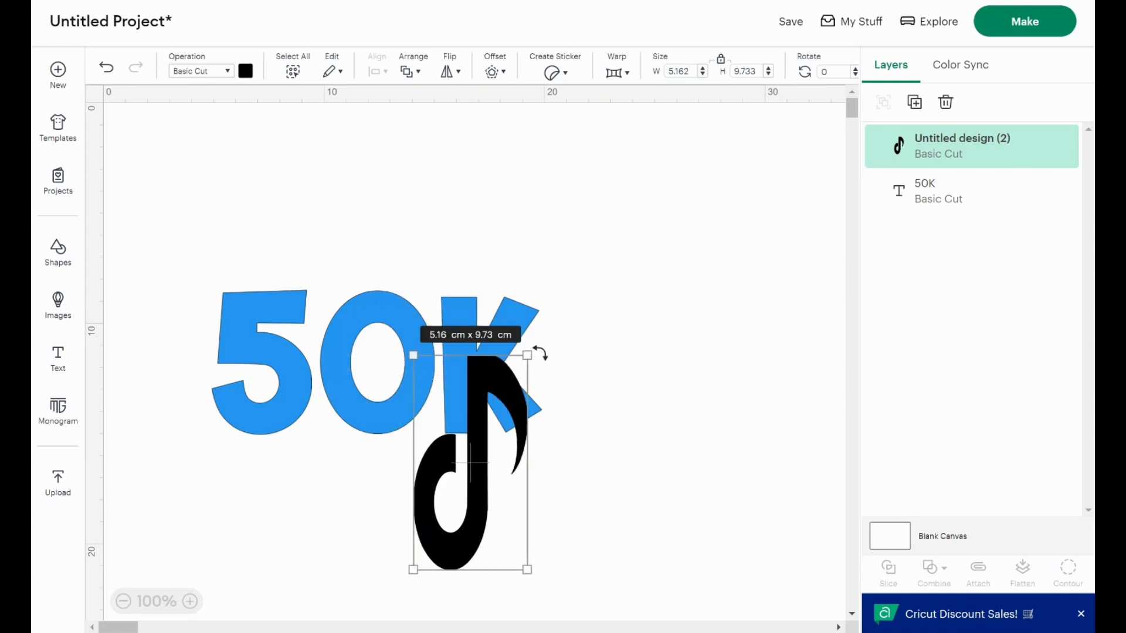
left_click_drag(535, 355, 558, 433)
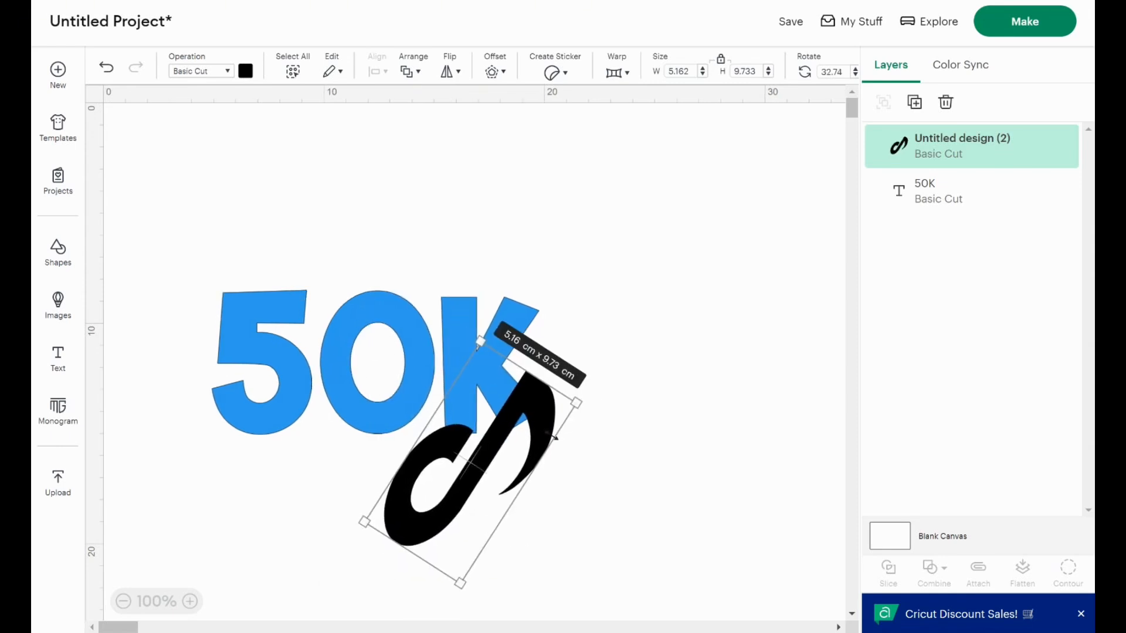
left_click_drag(447, 497, 513, 438)
left_click_drag(559, 356, 567, 337)
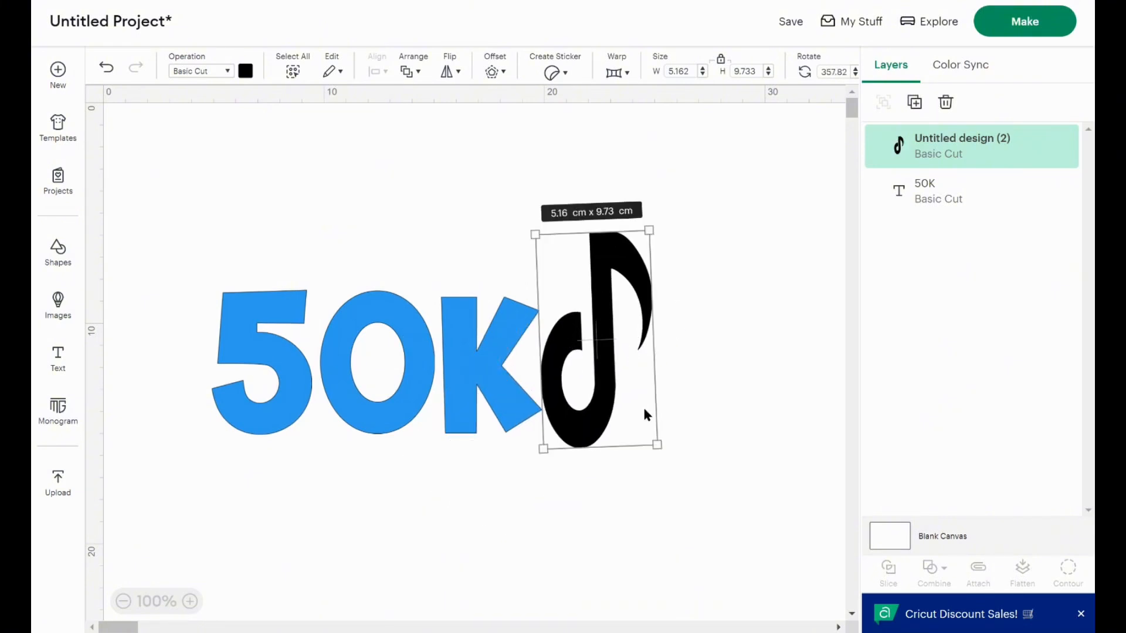
mouse_move(672, 456)
left_mouse_down()
mouse_move(651, 454)
mouse_move(665, 455)
left_mouse_up()
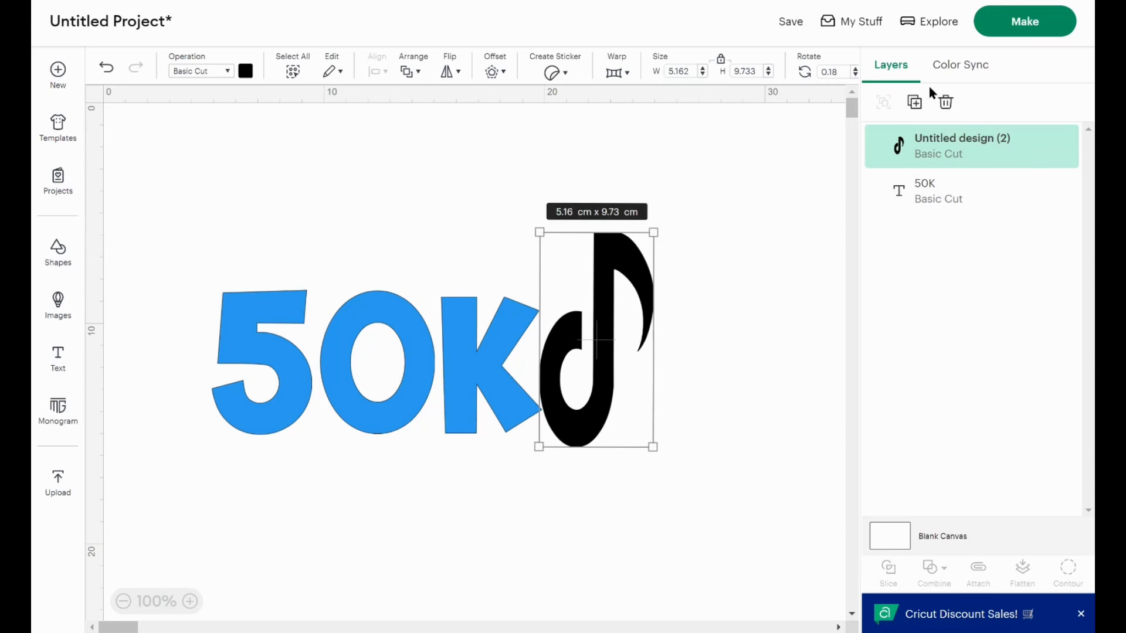
Duplicate the TikTok logo, place the copy over the left edge of the 5, and shift the original slightly onto the K.
left_click(915, 105)
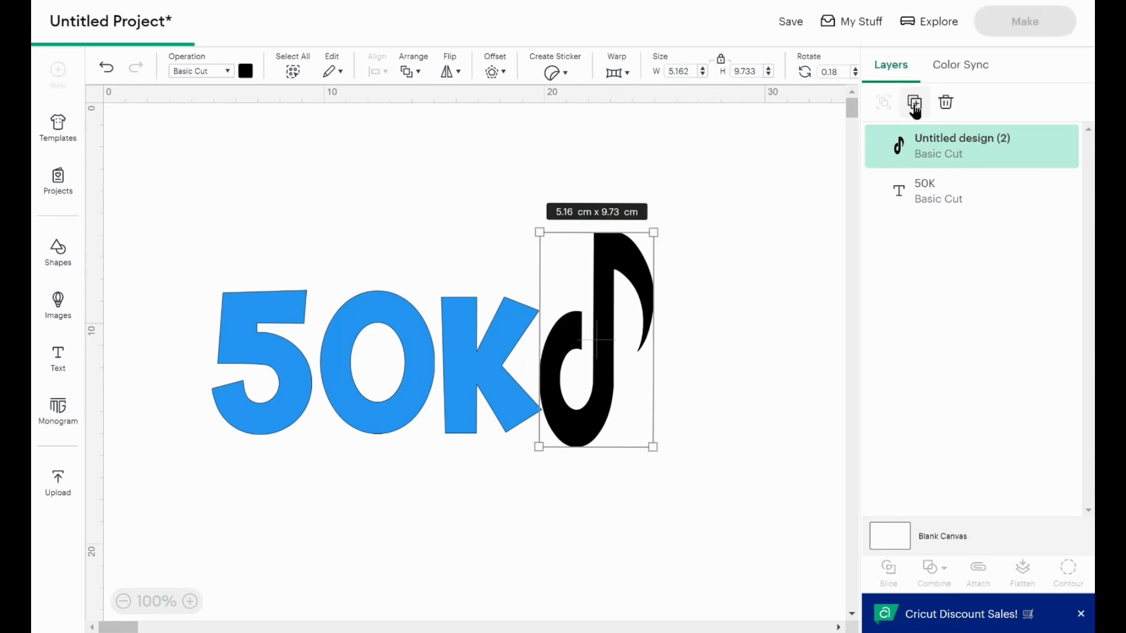
left_click_drag(629, 349, 201, 358)
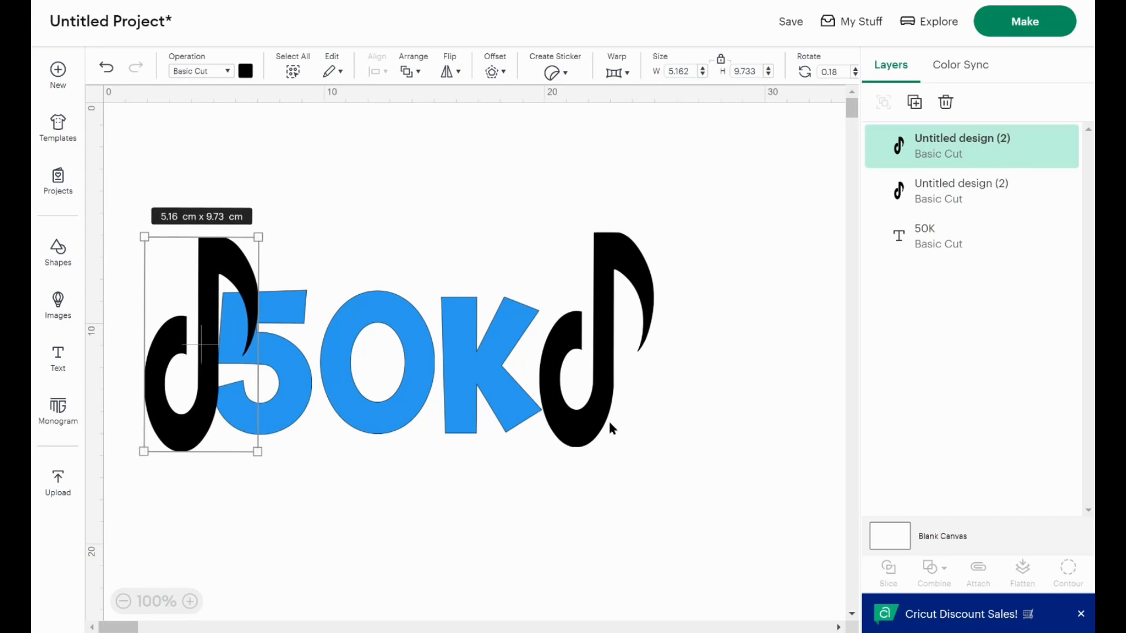
left_click(583, 409)
left_click_drag(582, 408, 578, 402)
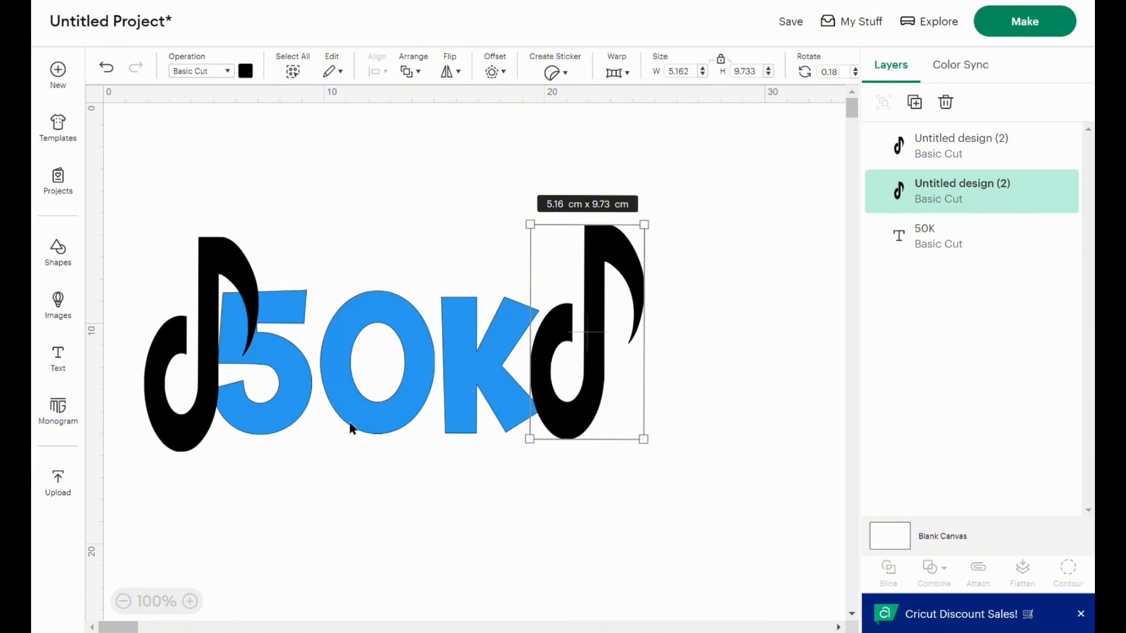
Ungroup the 50K text into separate letter layers.
left_click(386, 374)
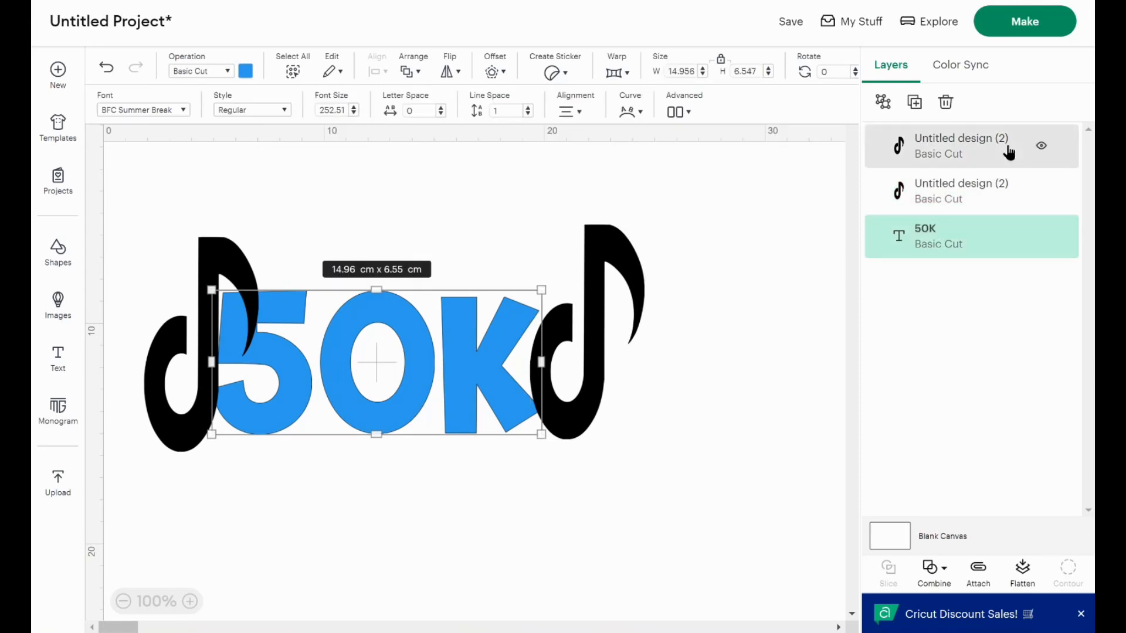
left_click(883, 111)
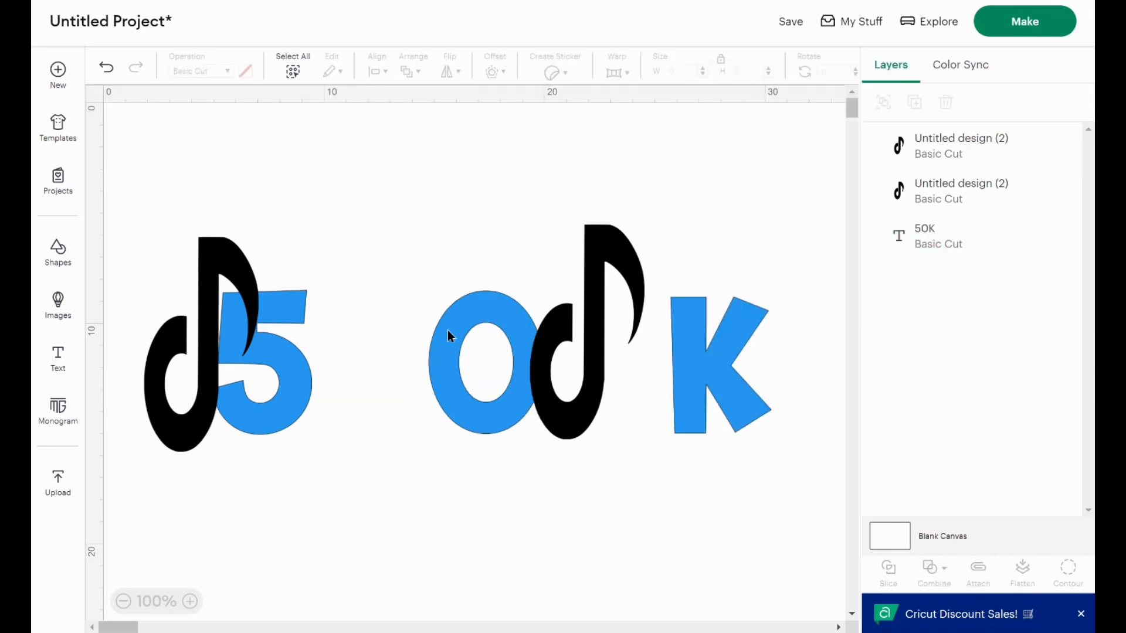
left_click(477, 528)
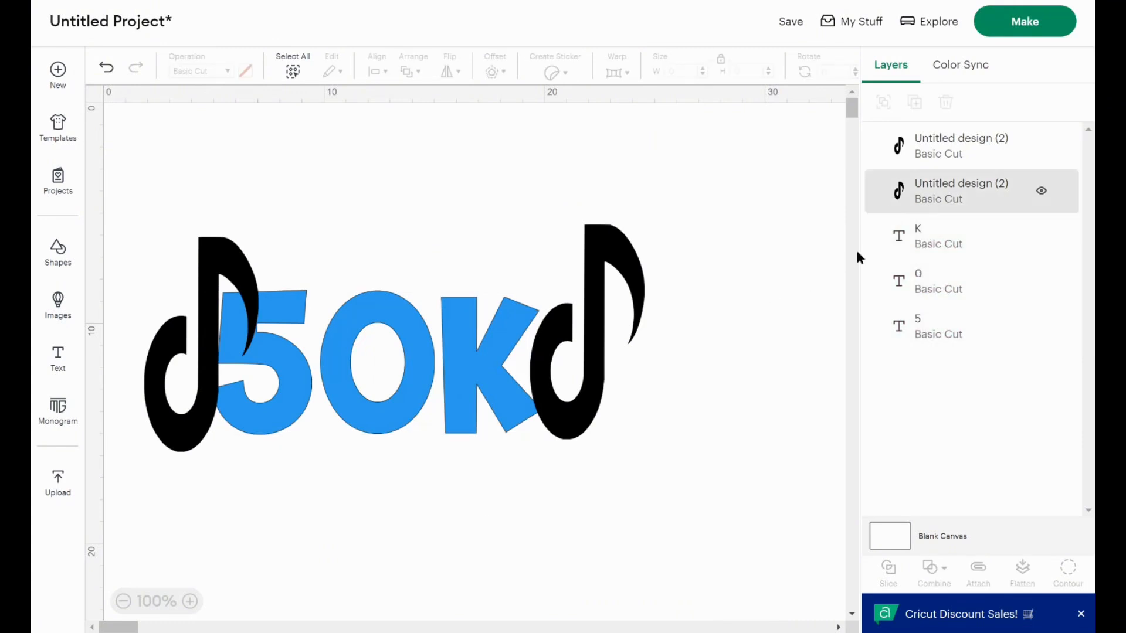
Nudge the 0 to the left until it slightly overlaps the 5.
left_click(381, 361)
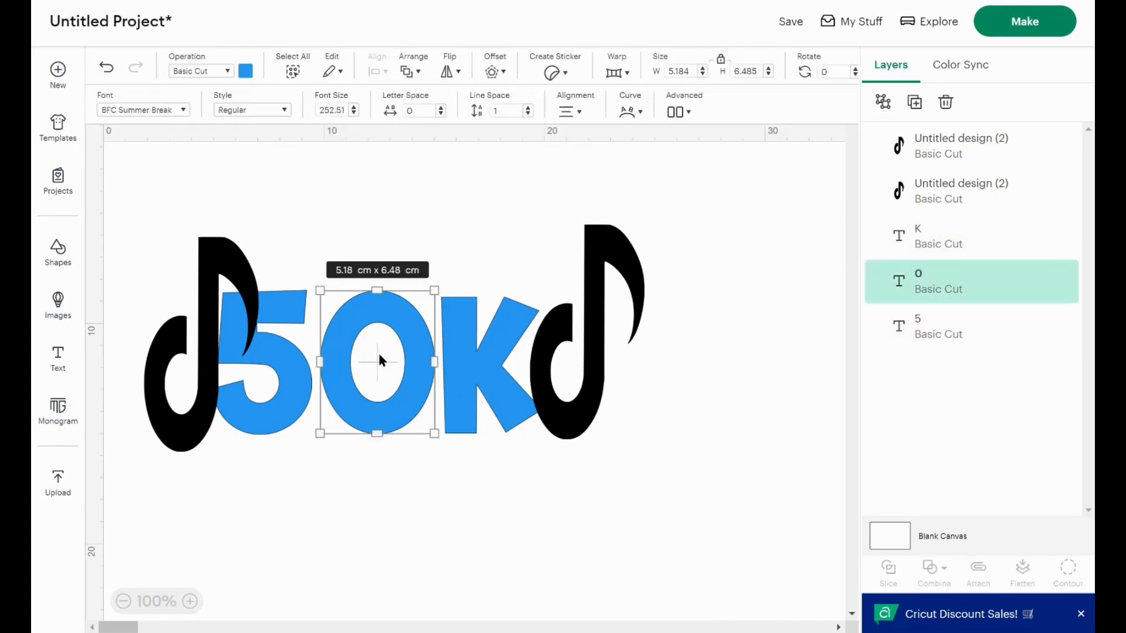
key("Left")
key("Left")
key("Left")
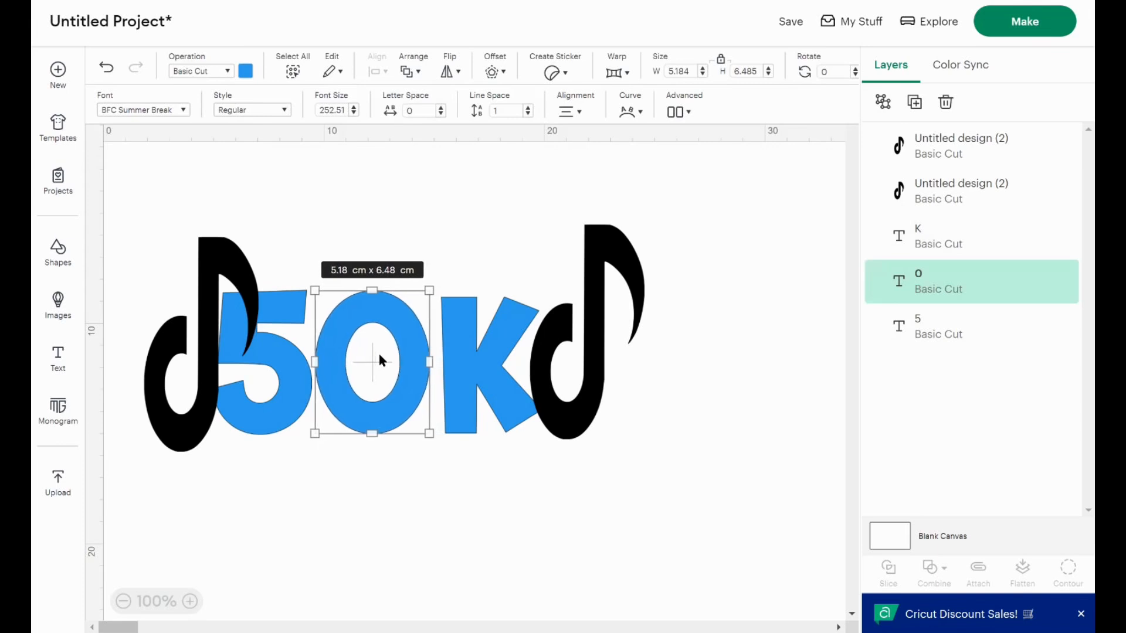
key("Left")
key("Left")
key("Left")
key("Left")
key("Left")
key("Left")
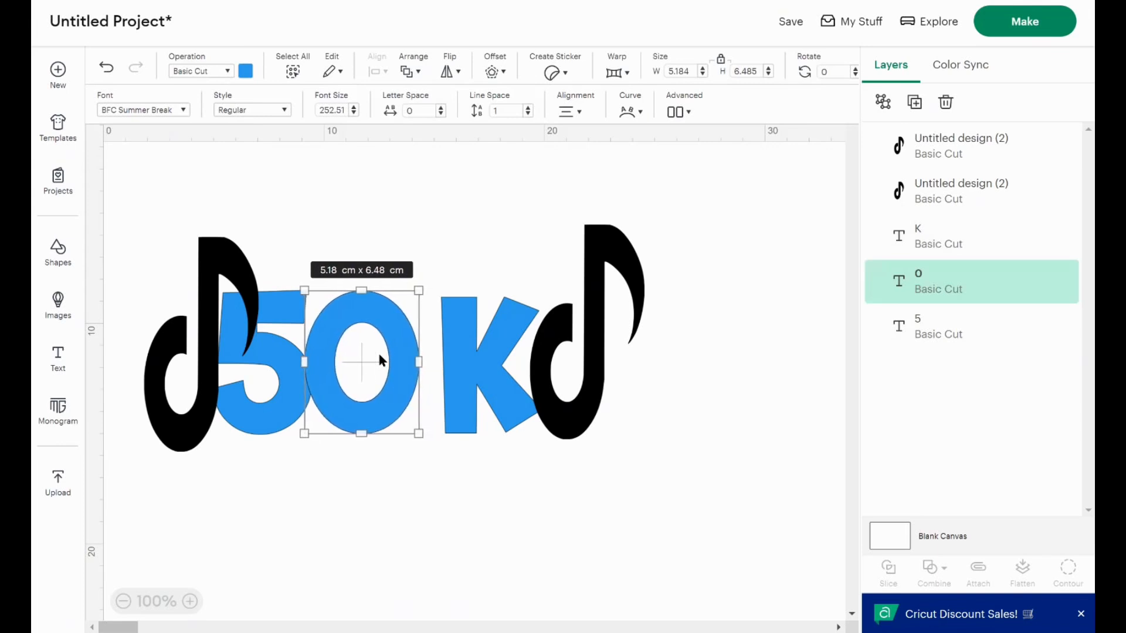
Nudge the K to the left until it slightly overlaps the 0.
left_click(491, 357)
key("Left")
key("Left")
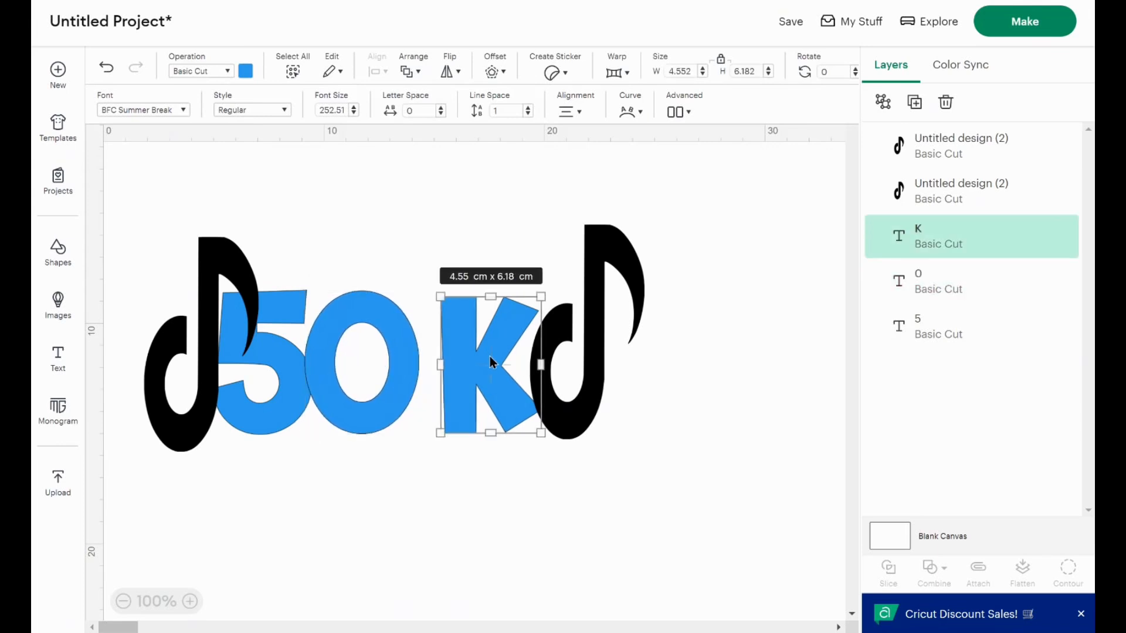
key("Left")
key("Left")
key("Left")
key("Left")
key("Left")
key("Left")
key("Left")
key("Left")
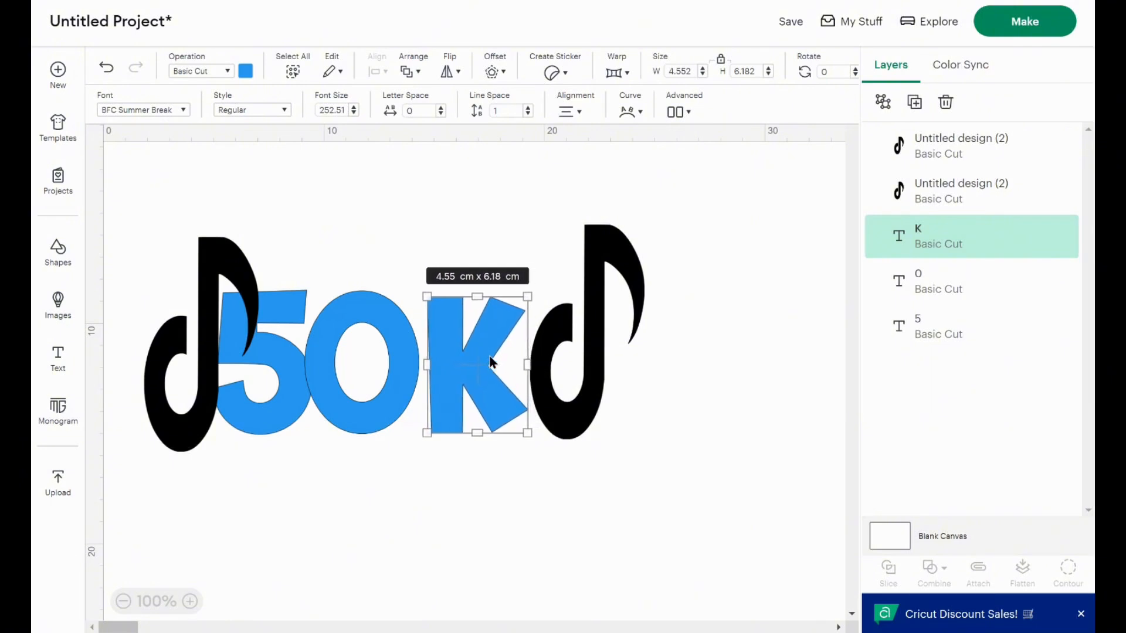
key("Left")
key("Left")
key("Left")
key("Left")
key("Left")
key("Left")
key("Left")
key("Left")
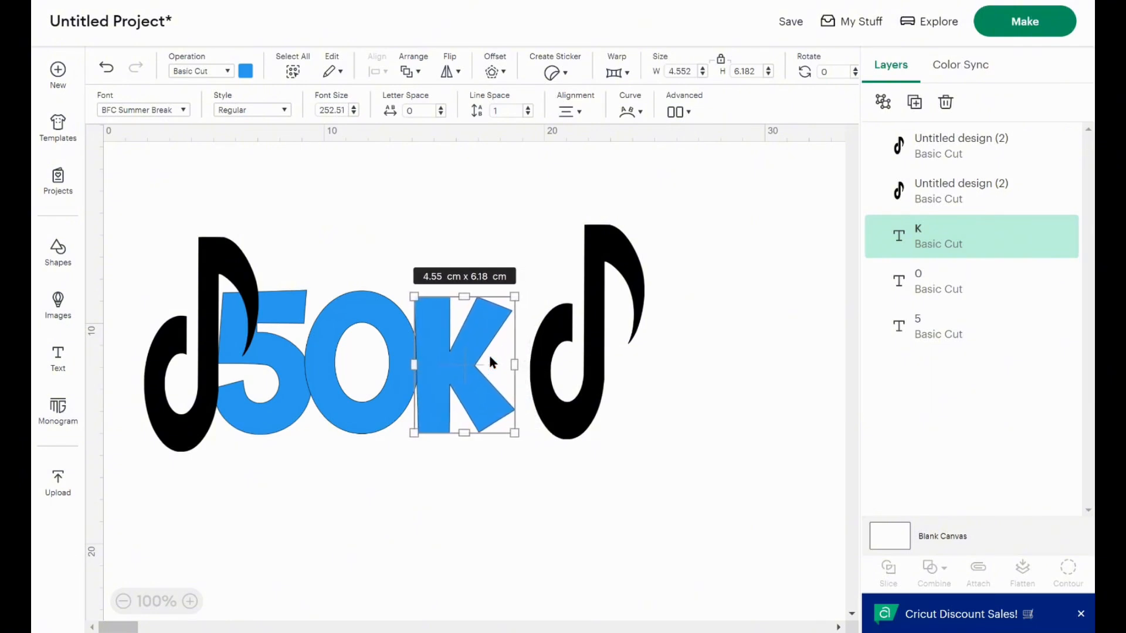
key("Left")
Move the right-hand logo to overlap the K and shift the left-hand logo slightly further onto the 5.
left_click_drag(588, 409, 544, 401)
left_click_drag(203, 407, 203, 414)
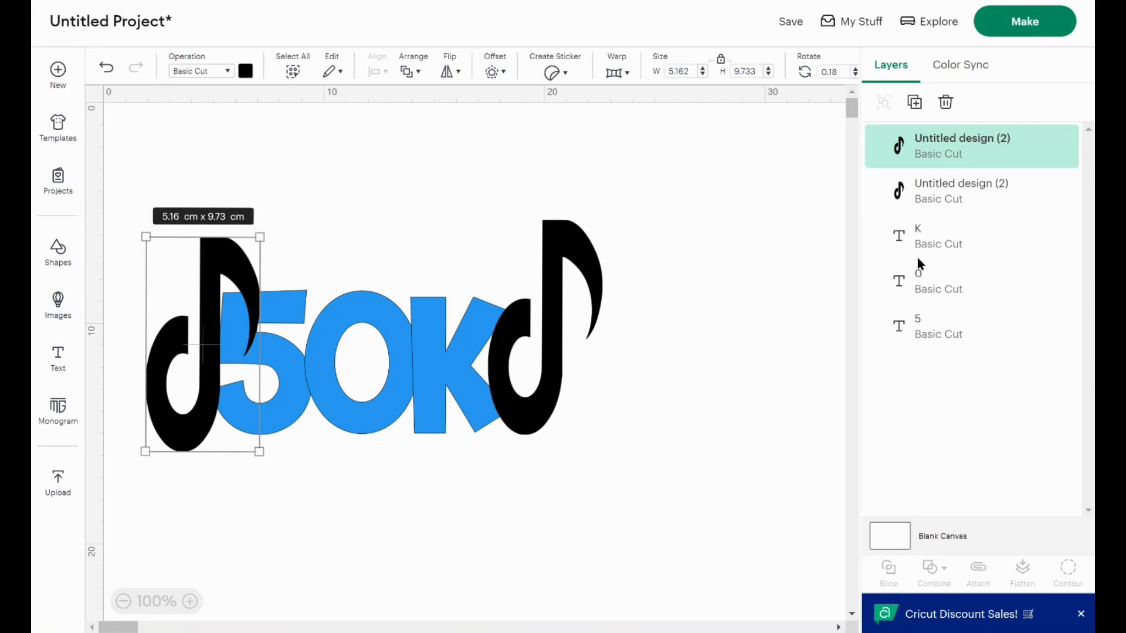
Weld the separate K, 0 and 5 letter layers into a single 50K shape.
left_click(976, 245)
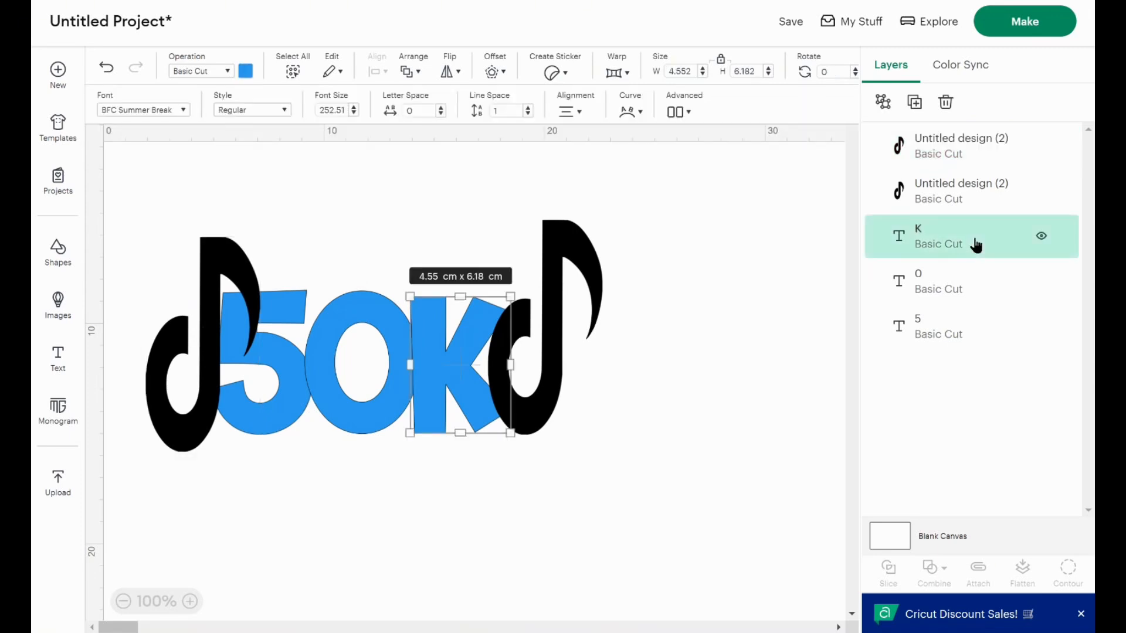
left_click(956, 284, "shift")
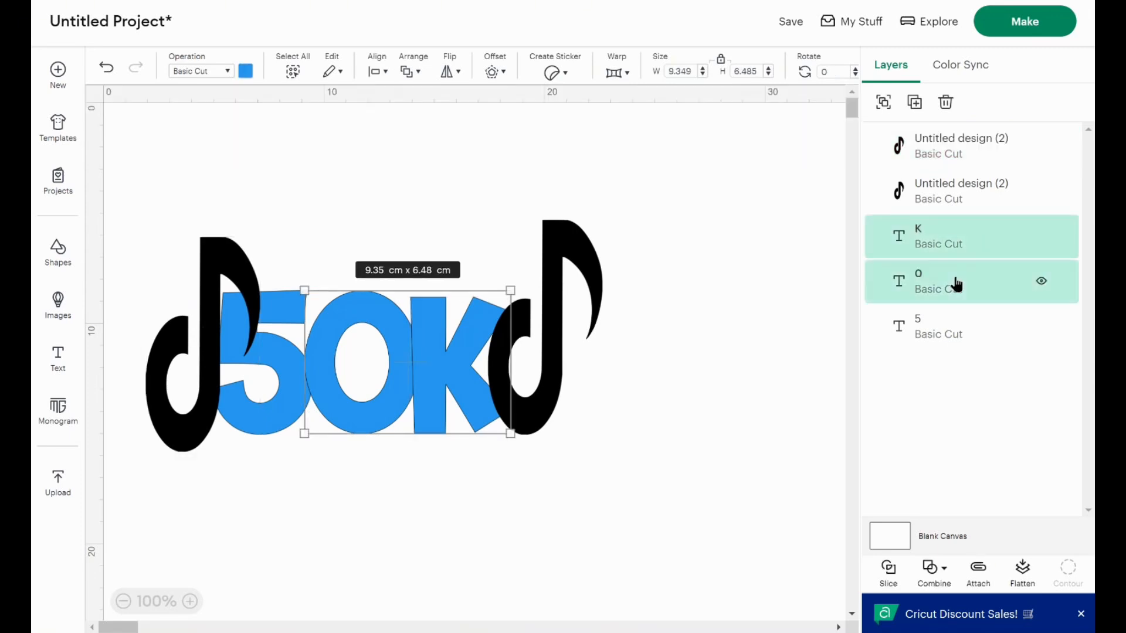
left_click(941, 334, "shift")
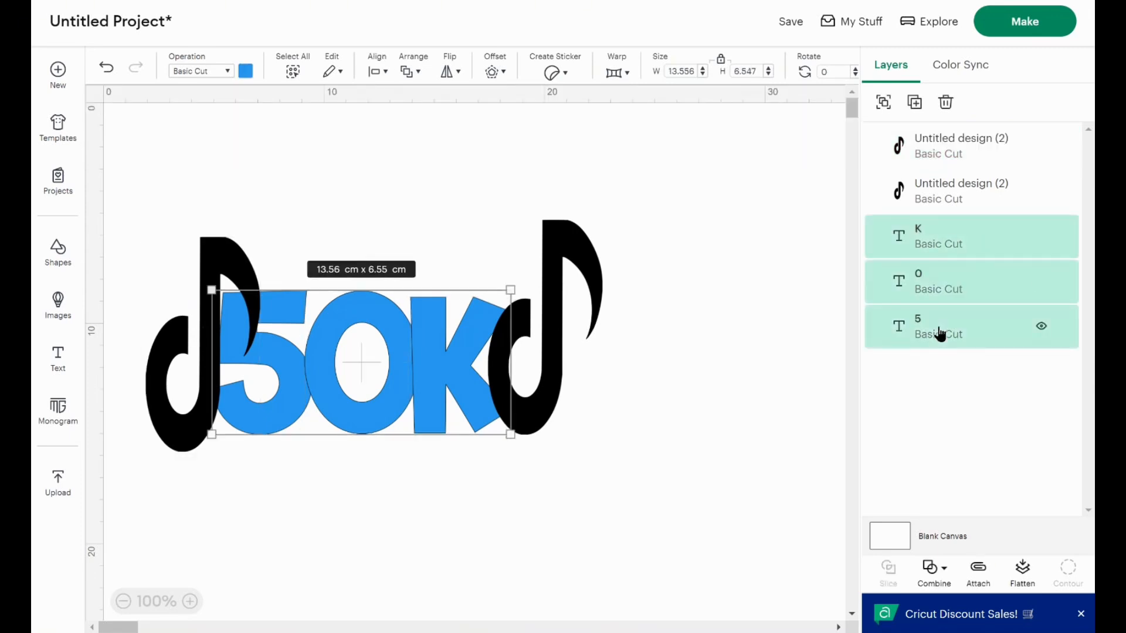
left_click(937, 583)
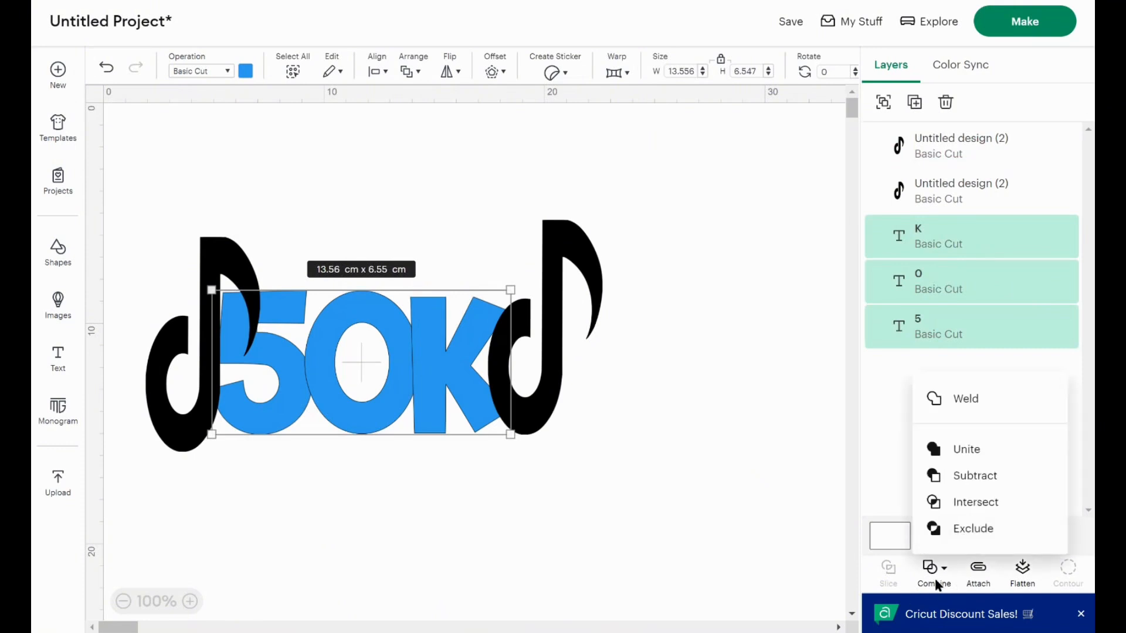
left_click(960, 402)
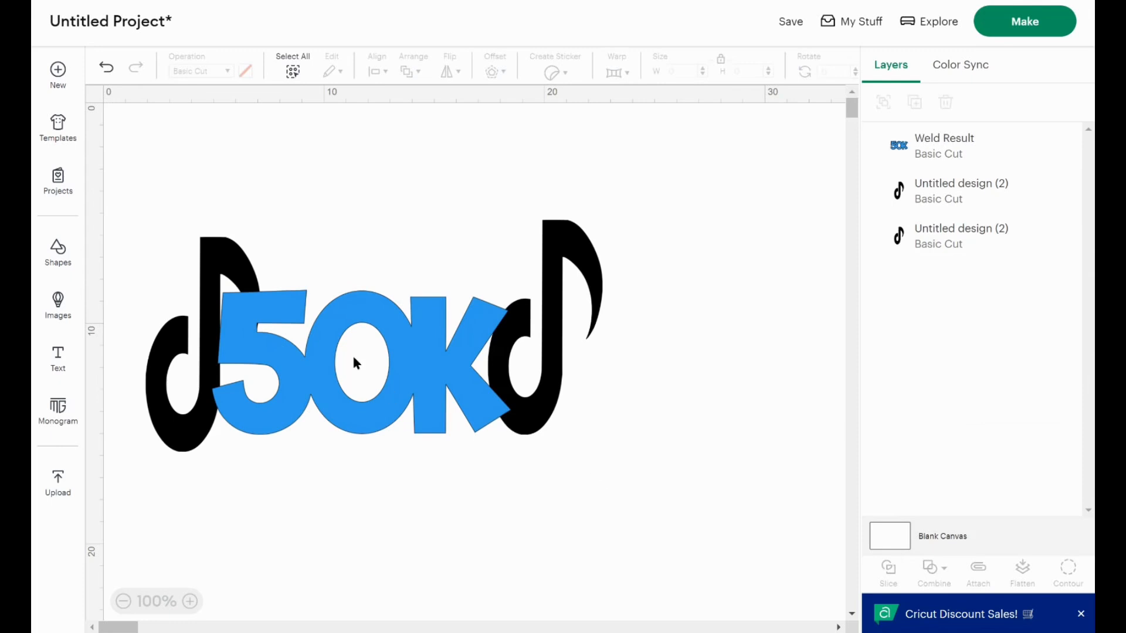
Enlarge the welded 50K to about 14.07 × 6.79 cm and position it between the two logos.
mouse_move(351, 353)
left_mouse_down()
mouse_move(396, 420)
mouse_move(424, 328)
mouse_move(363, 368)
left_mouse_up()
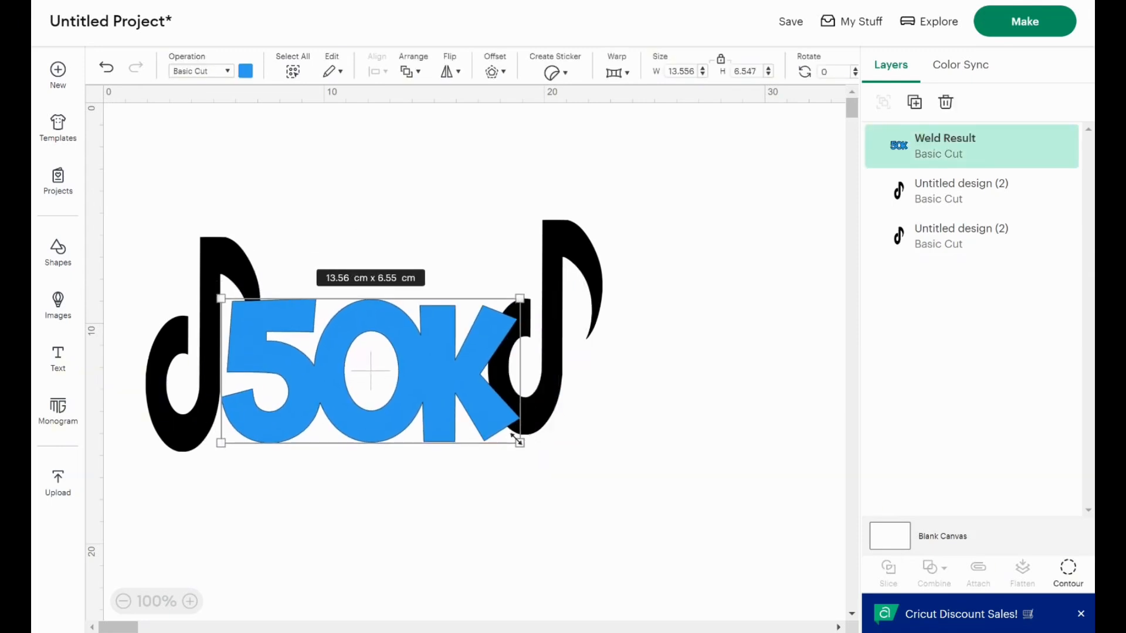
left_click_drag(515, 437, 528, 444)
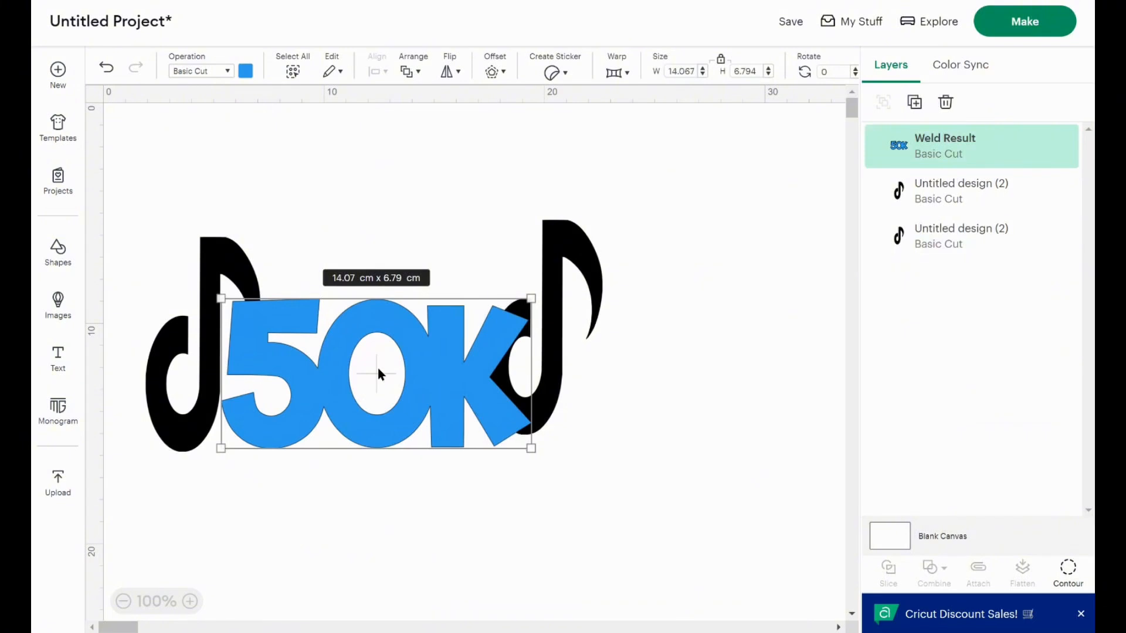
left_click_drag(378, 374, 363, 371)
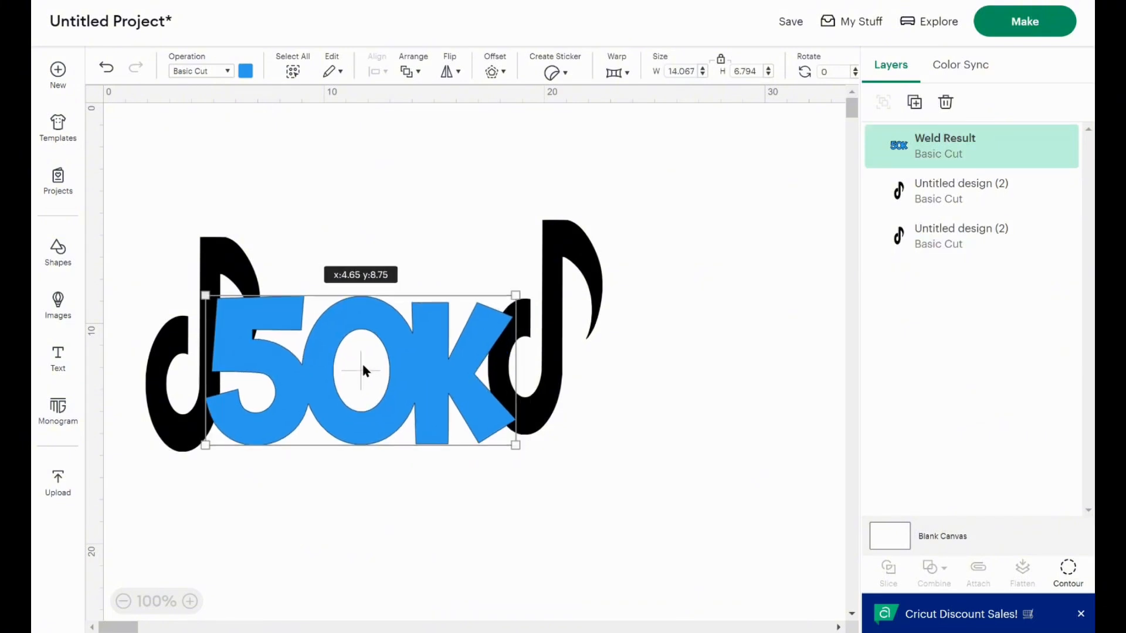
Bring the right-hand logo in front of the 50K lettering and shift it slightly down.
left_click(535, 392)
right_click(535, 392)
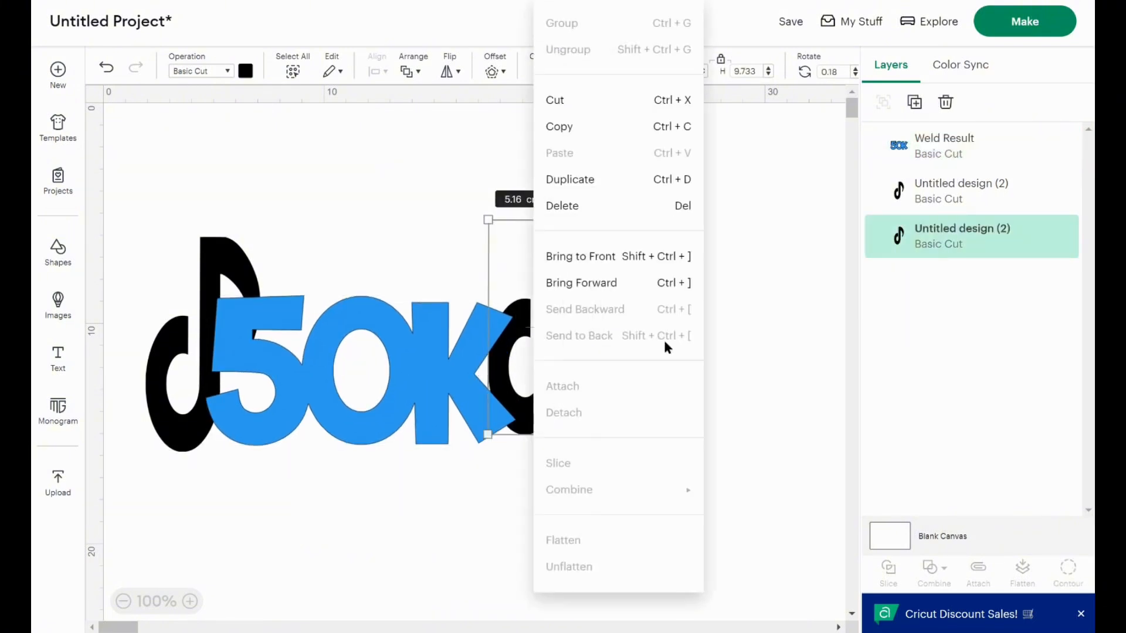
left_click(589, 282)
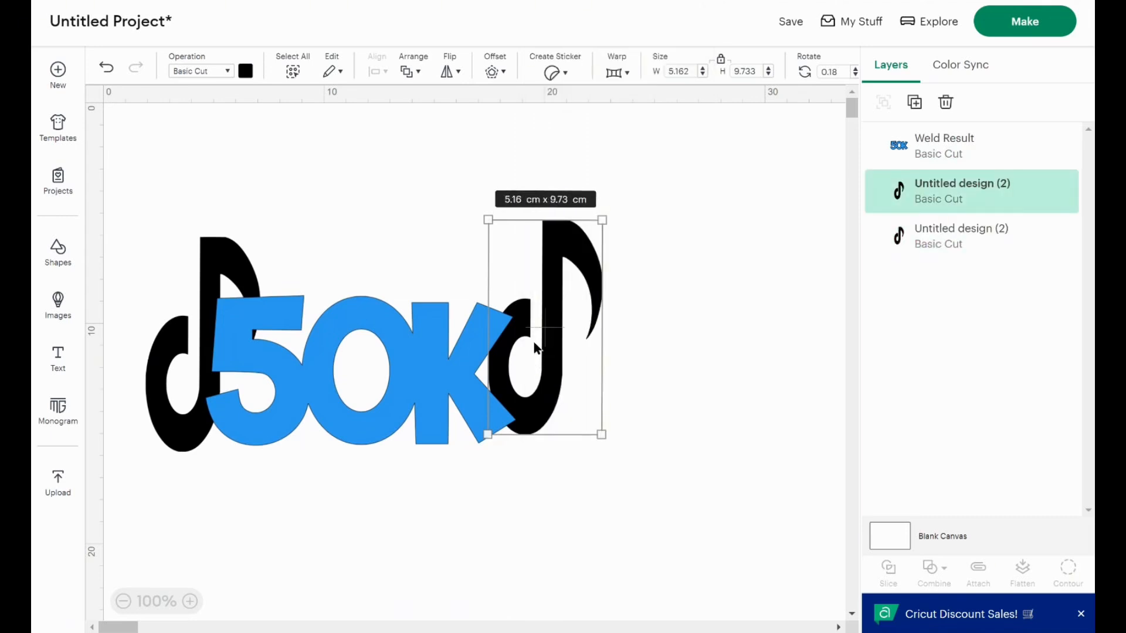
right_click(533, 345)
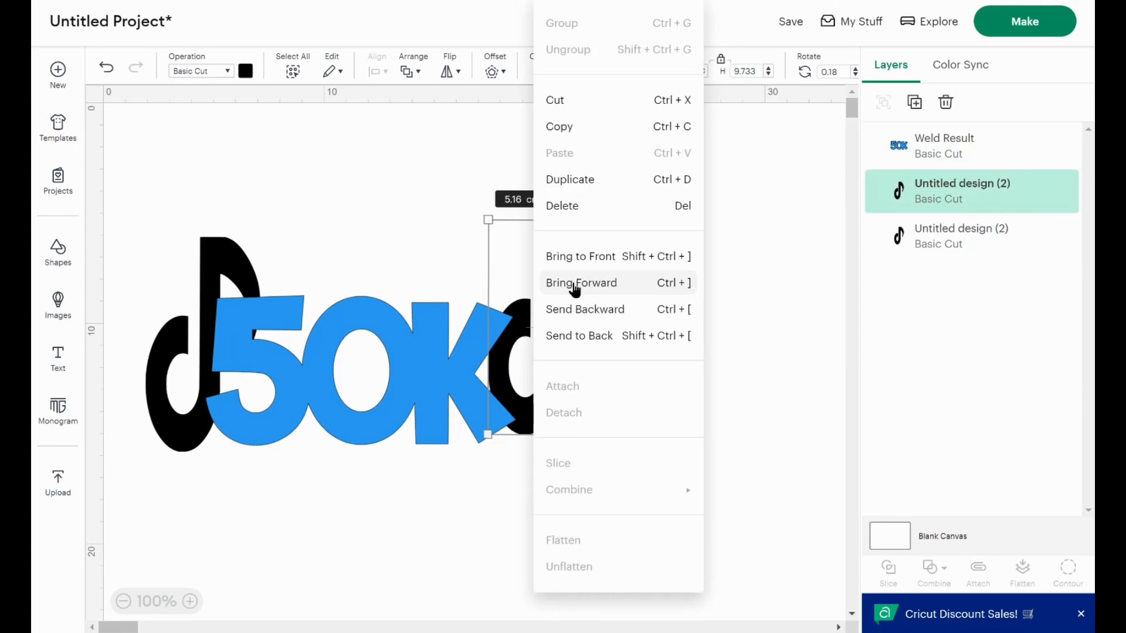
left_click(590, 254)
left_click_drag(511, 357, 510, 367)
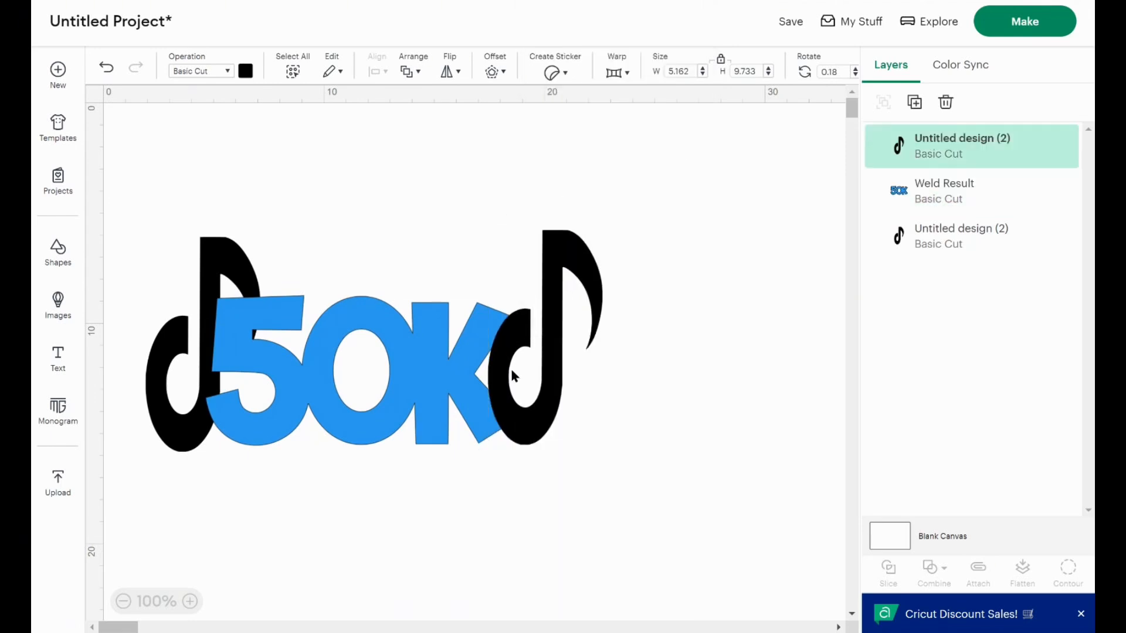
Move the left-hand logo's layer to the top of the stack and nudge the right-hand logo slightly left.
left_click(183, 387)
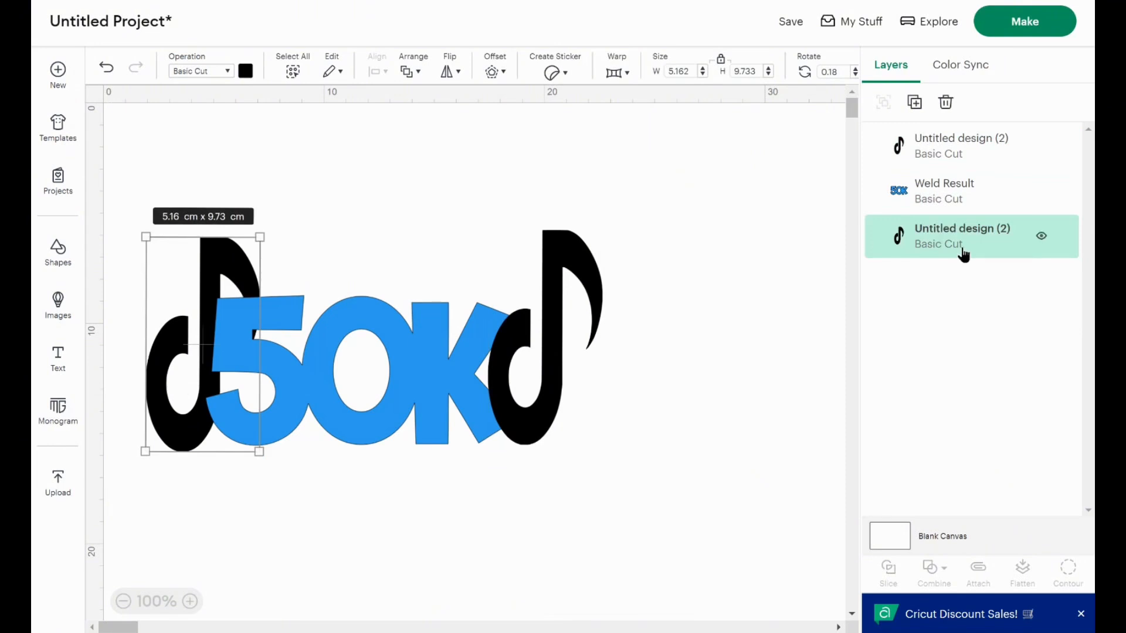
left_click_drag(963, 253, 940, 171)
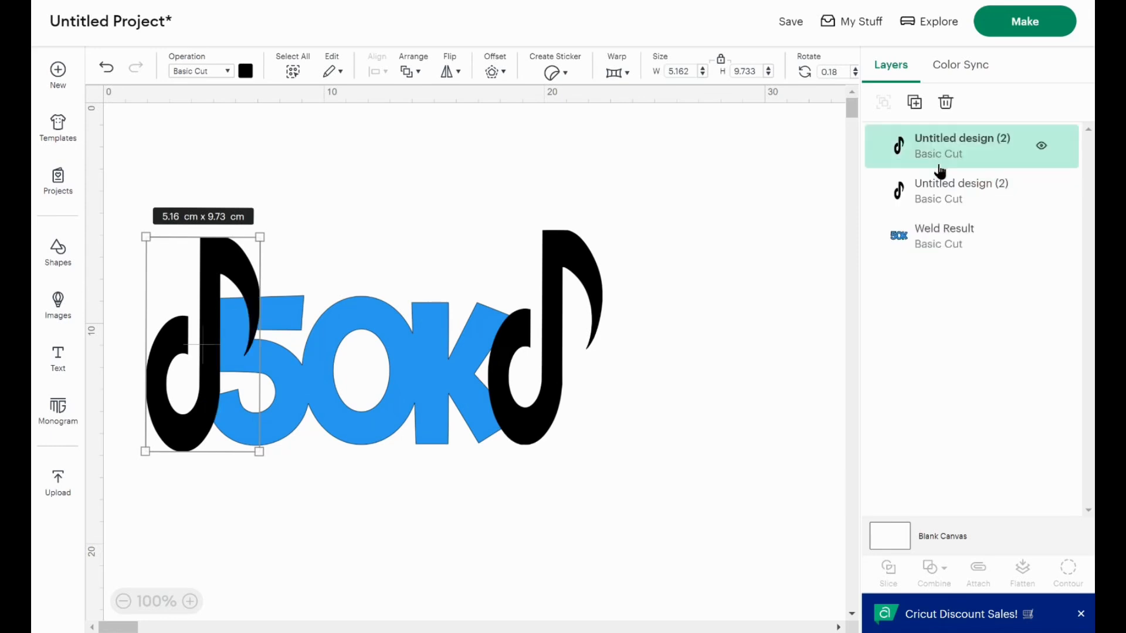
left_click(488, 480)
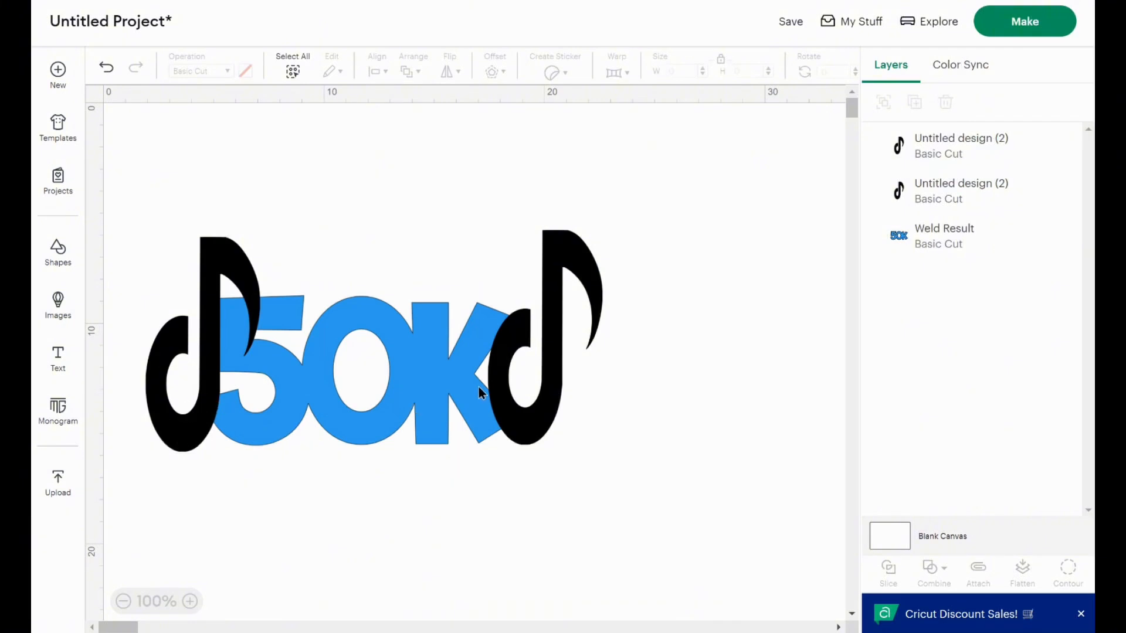
left_click(531, 405)
left_click_drag(529, 398, 528, 399)
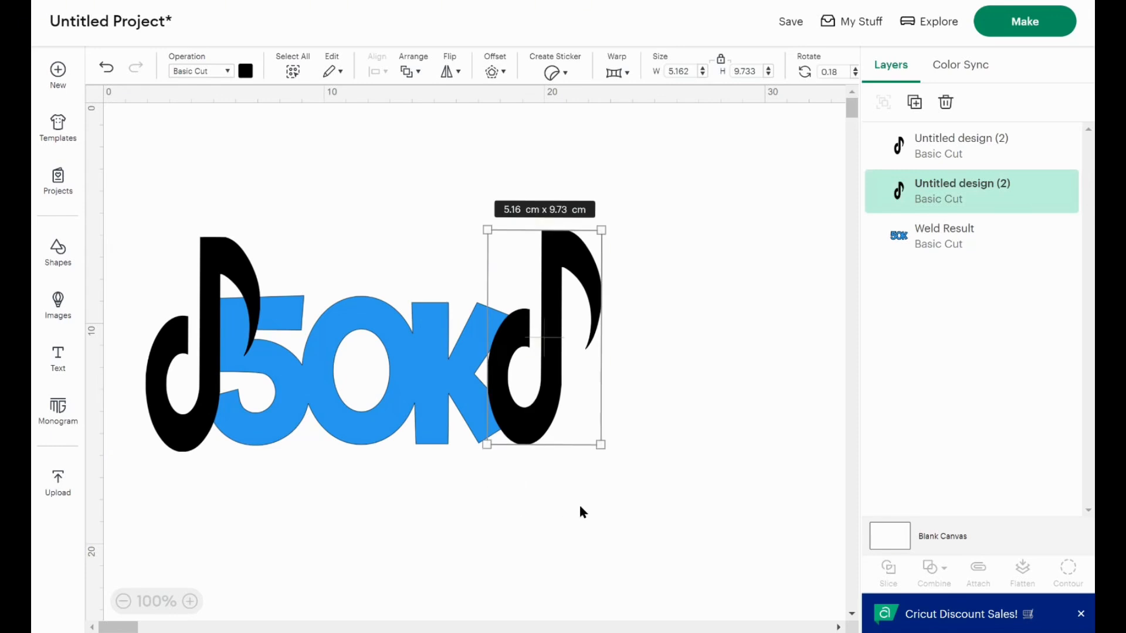
Create a welded, rounded-corner offset of 0.318 cm around both logos and the 50K lettering together.
left_click_drag(618, 514, 165, 229)
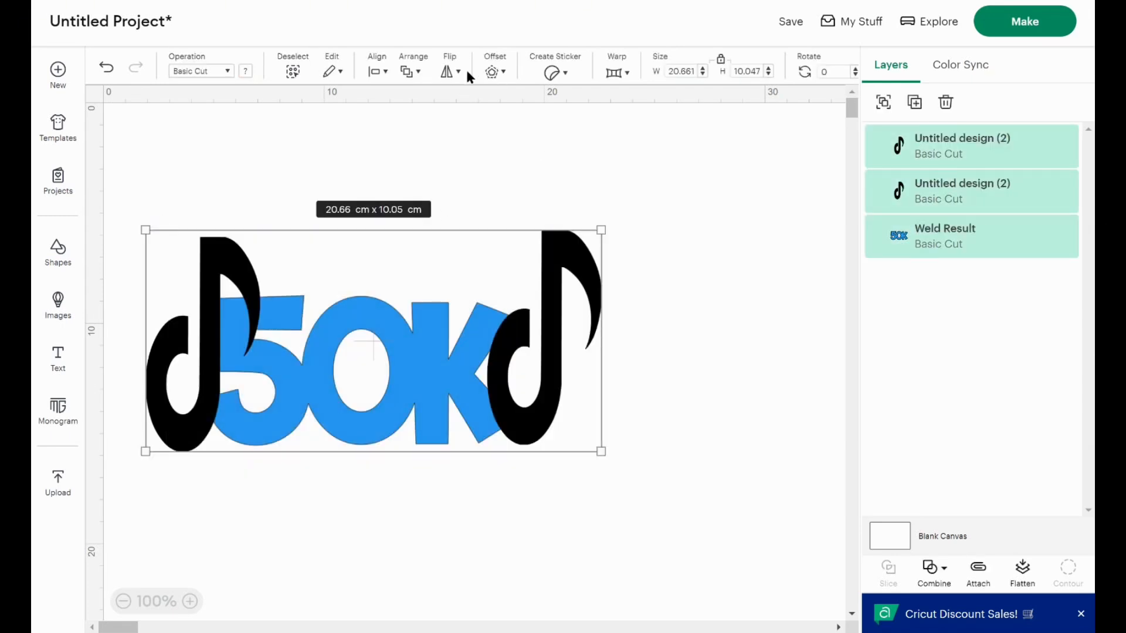
left_click(492, 73)
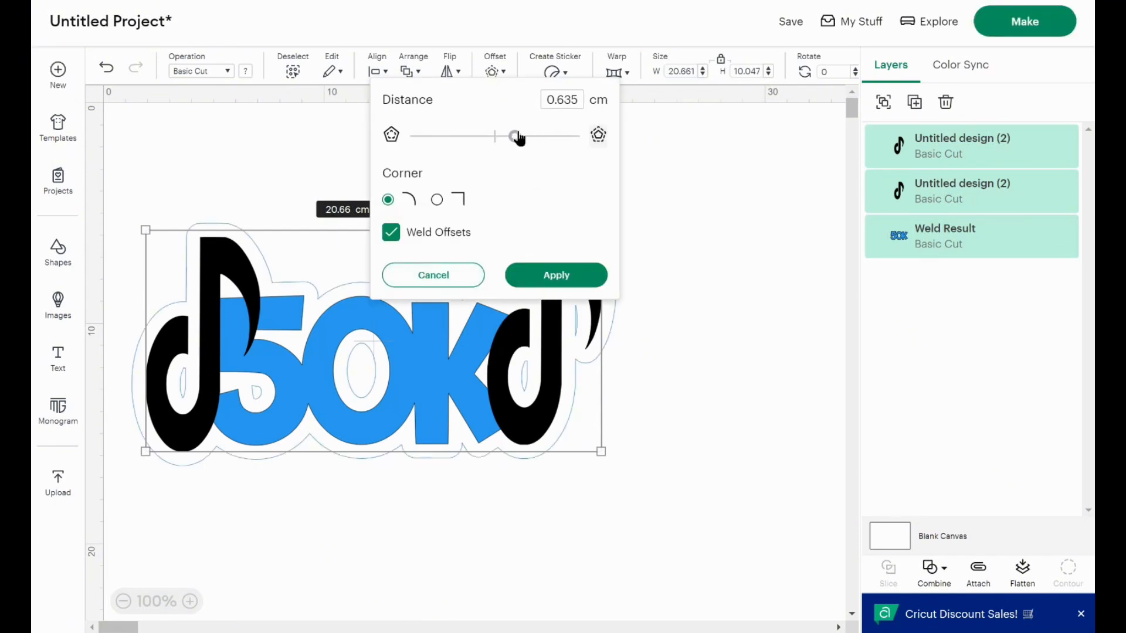
left_click_drag(516, 140, 505, 143)
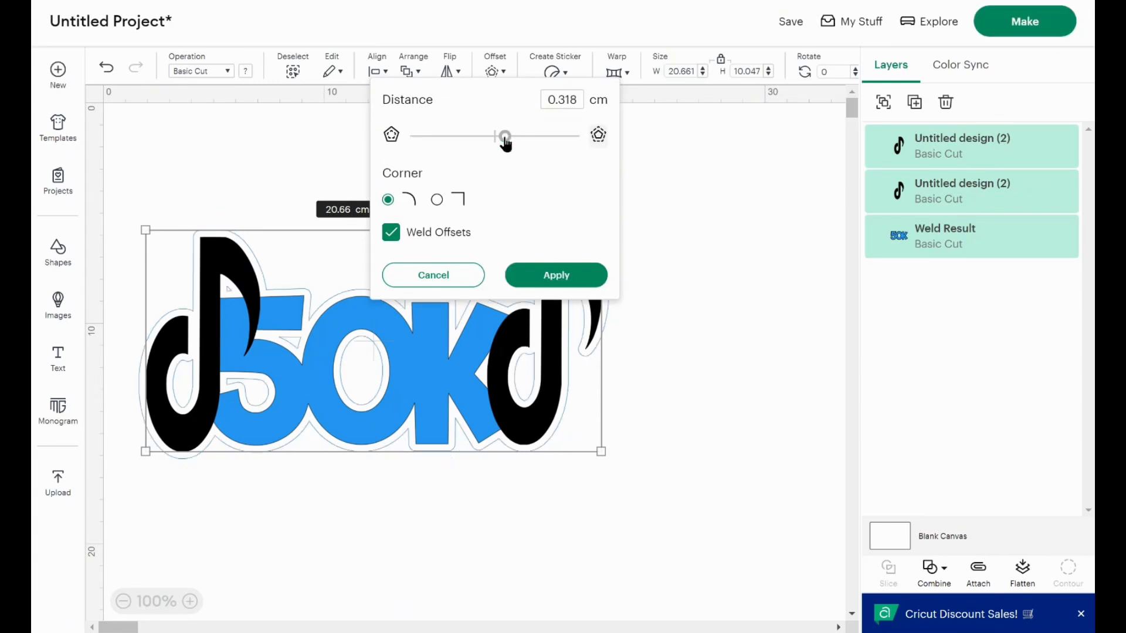
left_click(555, 276)
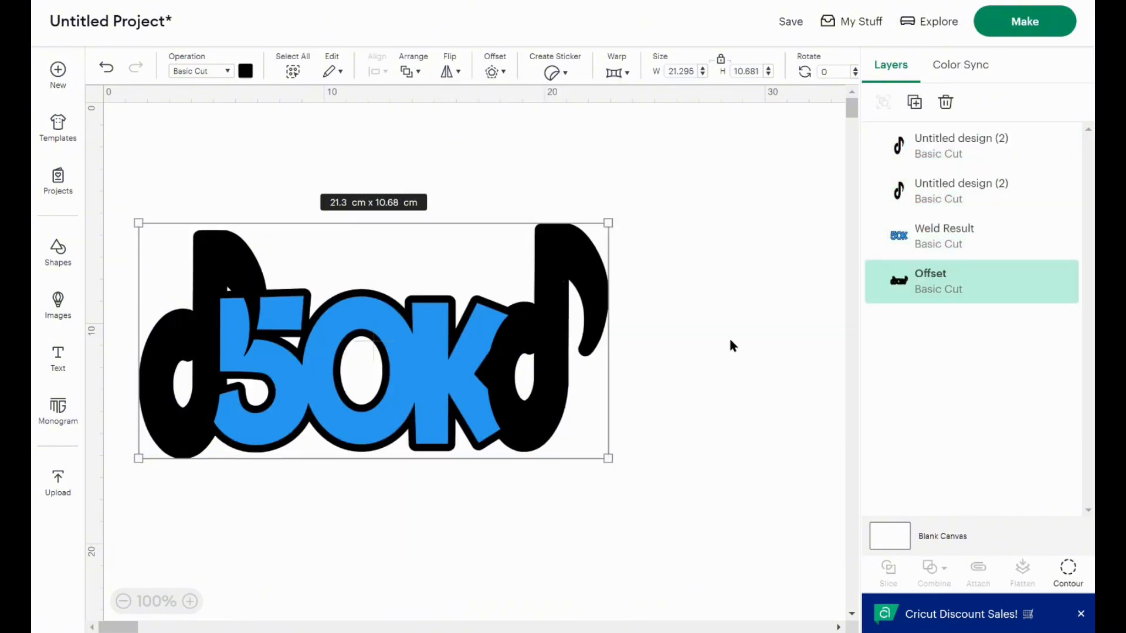
left_click(678, 381)
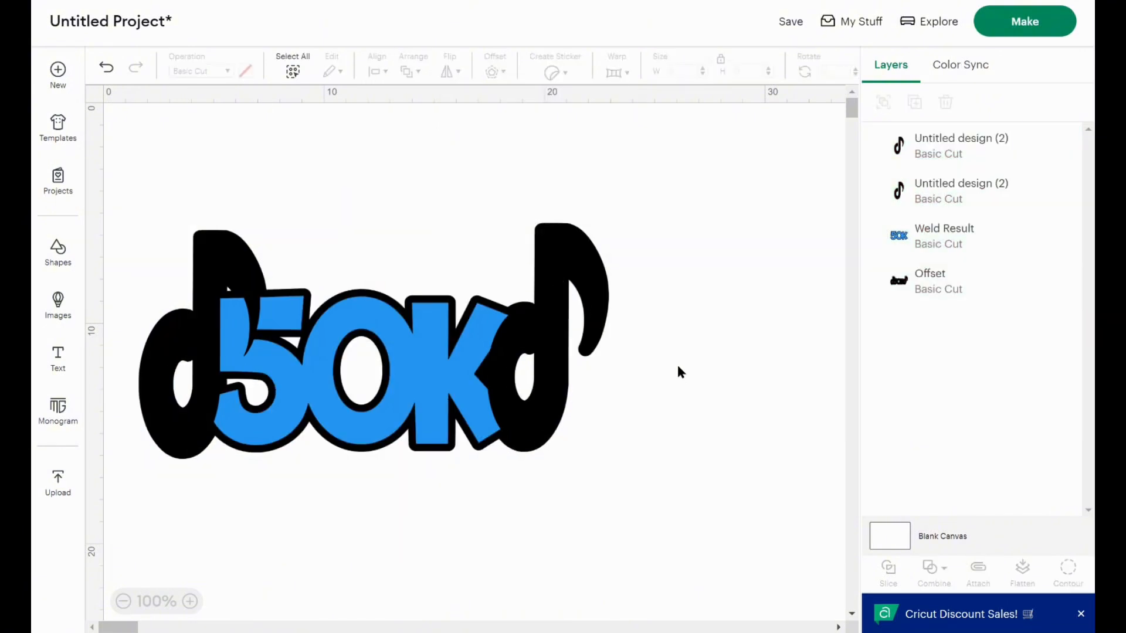
Recolor the offset layer behind the design from the material palette to light pink.
left_click(928, 293)
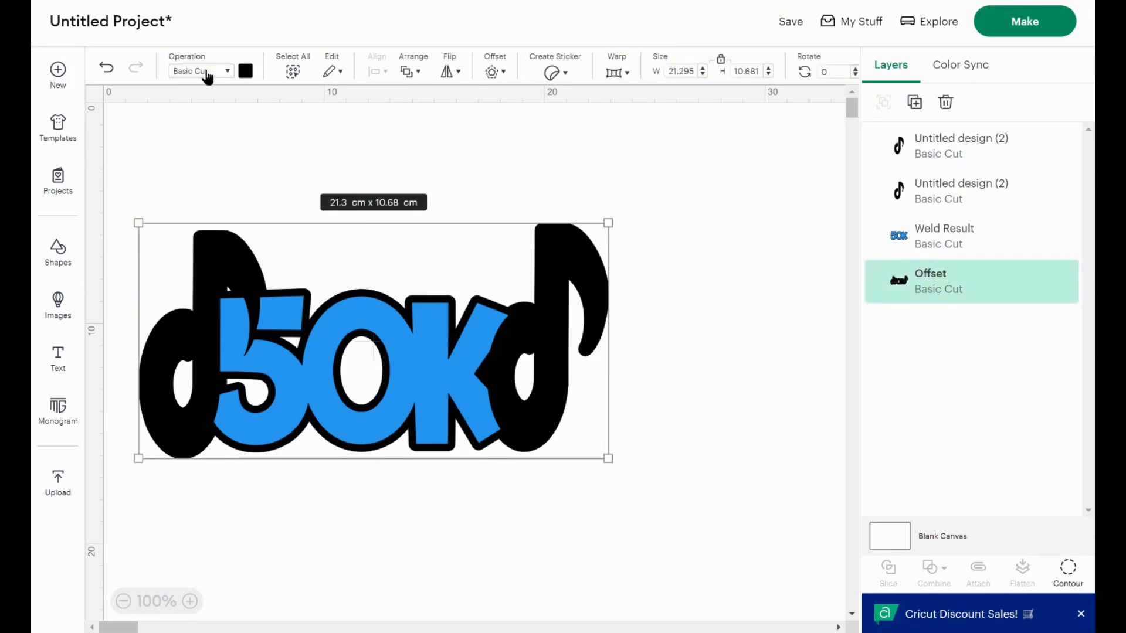
left_click(245, 71)
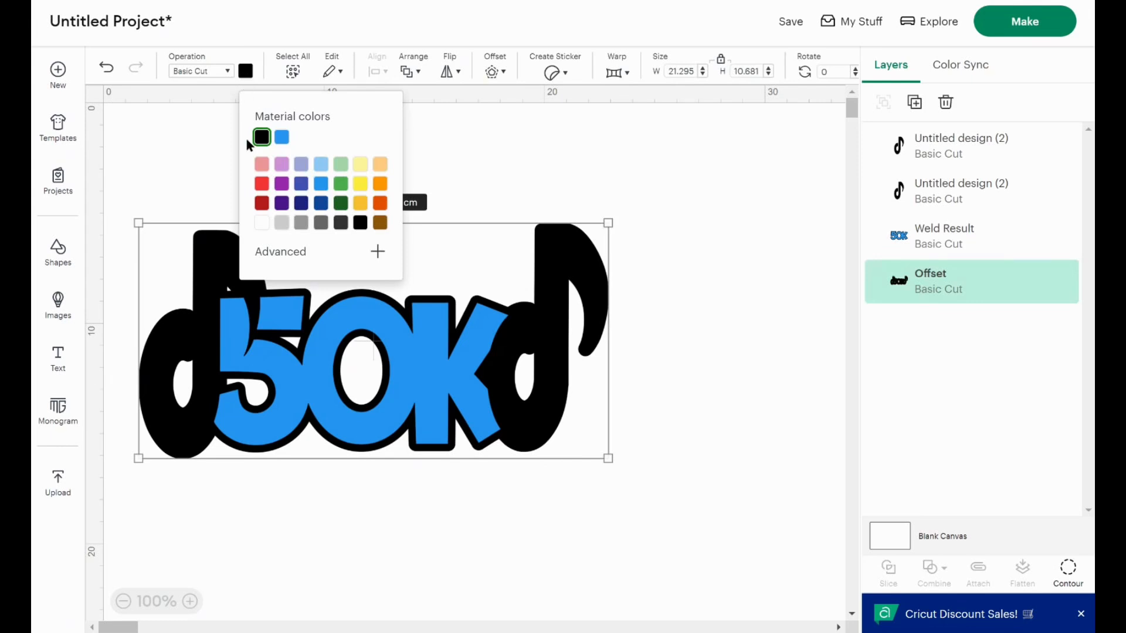
left_click(262, 165)
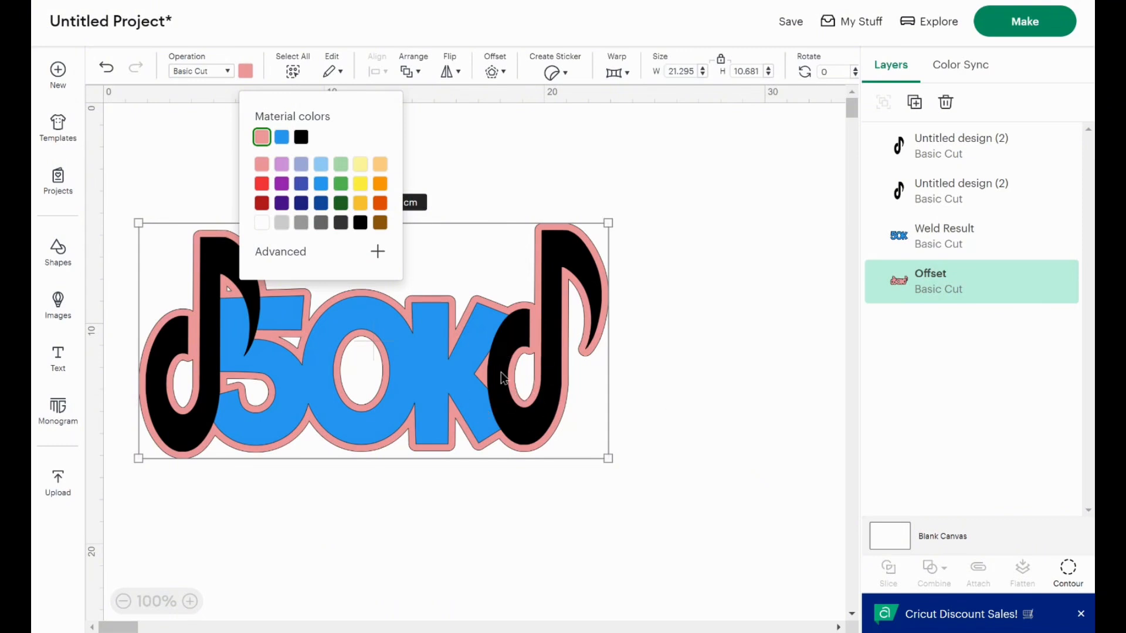
left_click(686, 482)
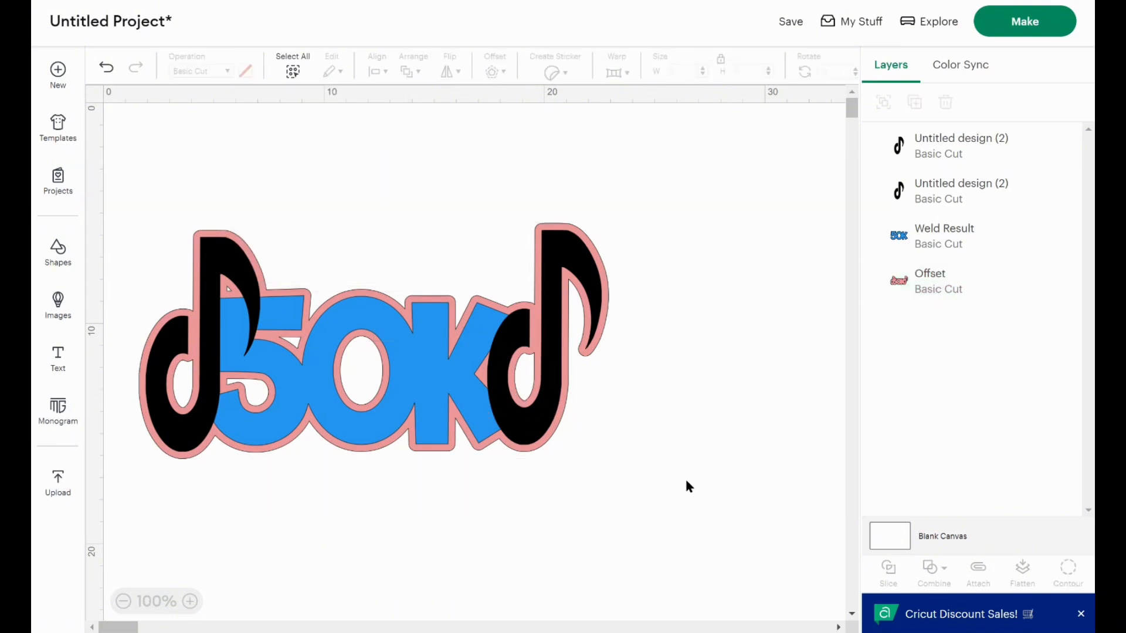
Create a second rounded-corner offset of 0.318 cm around the pink offset layer.
left_click(922, 289)
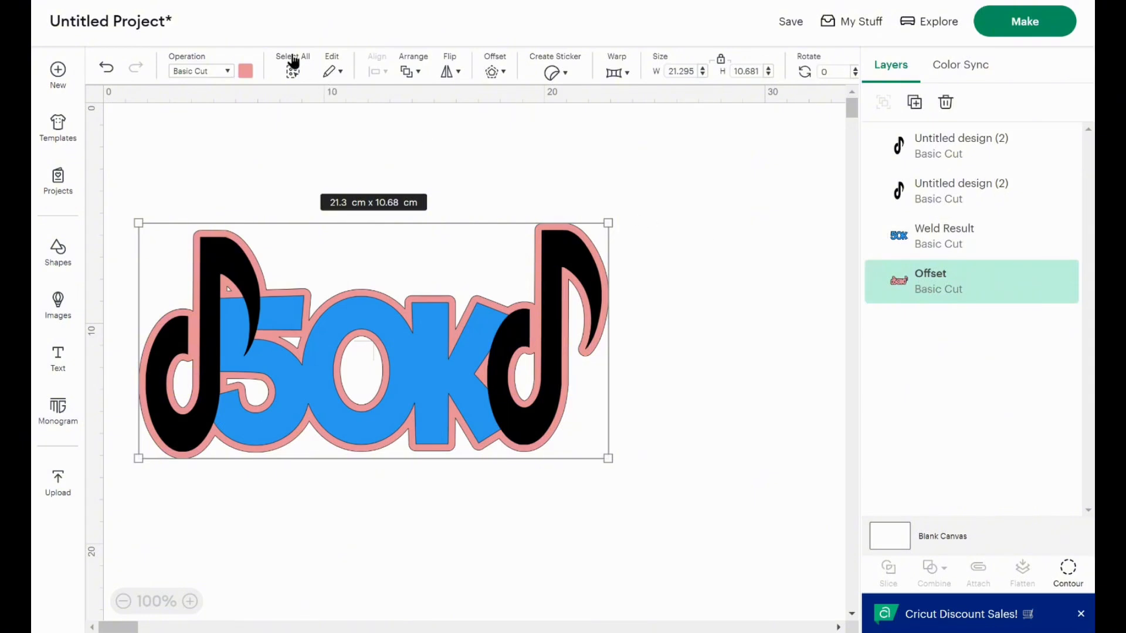
left_click(491, 73)
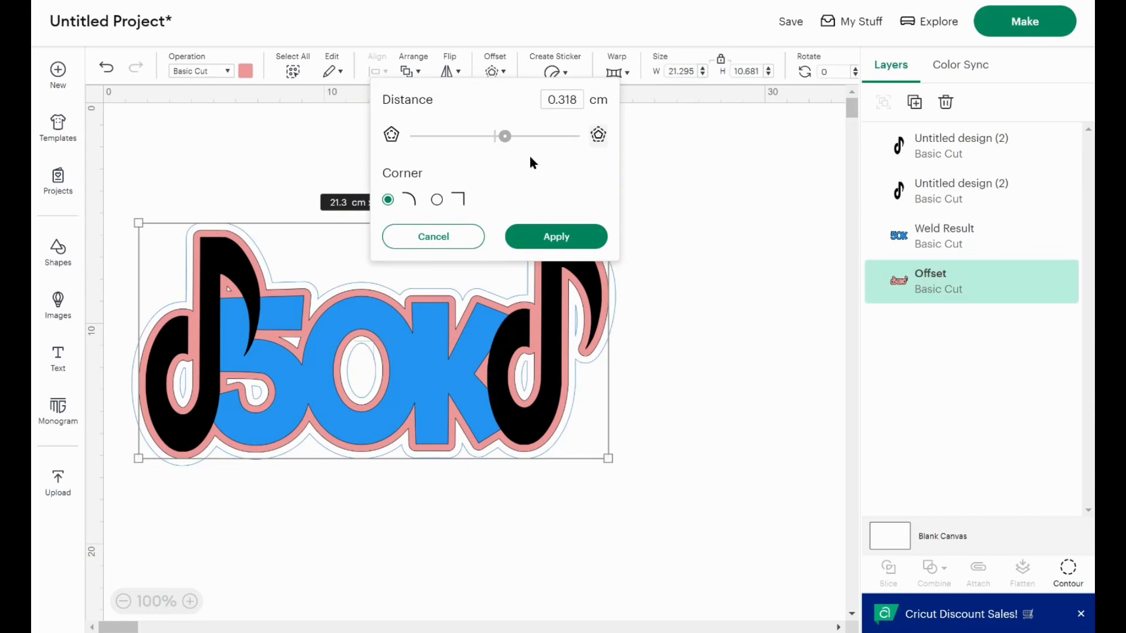
left_click(540, 245)
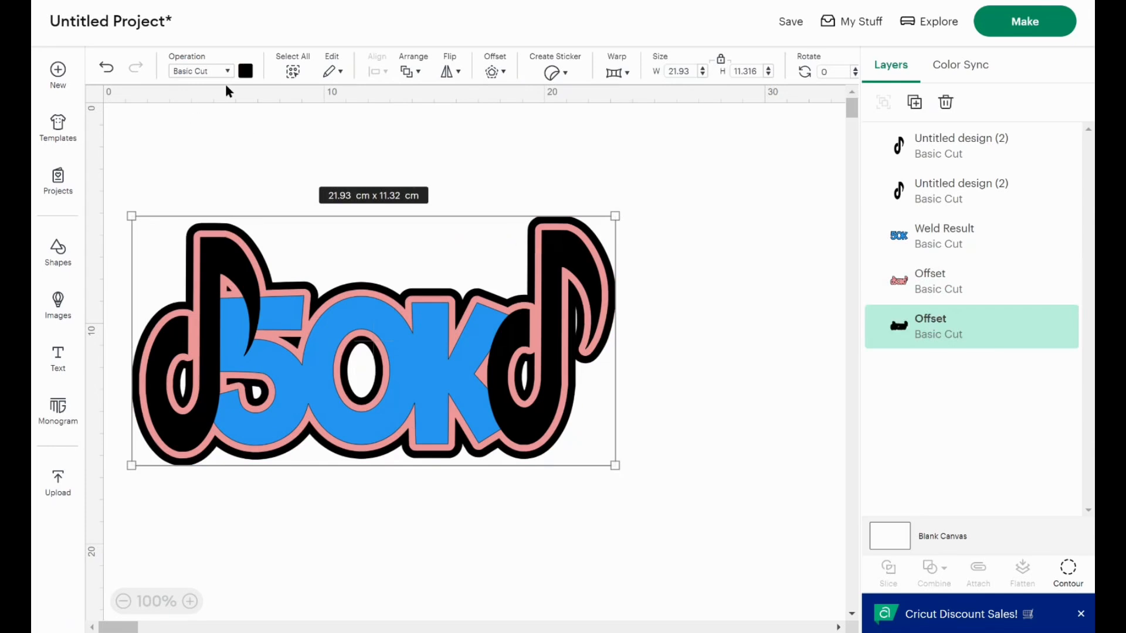
Recolor the new outer offset layer to the same blue as the 50K lettering.
left_click(245, 71)
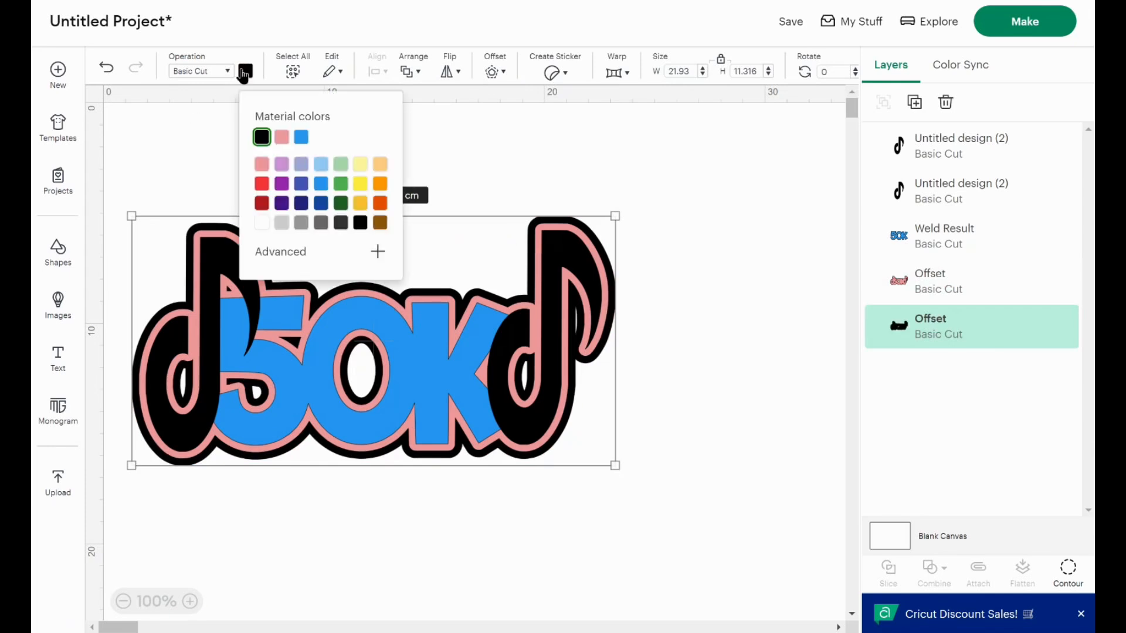
left_click(302, 138)
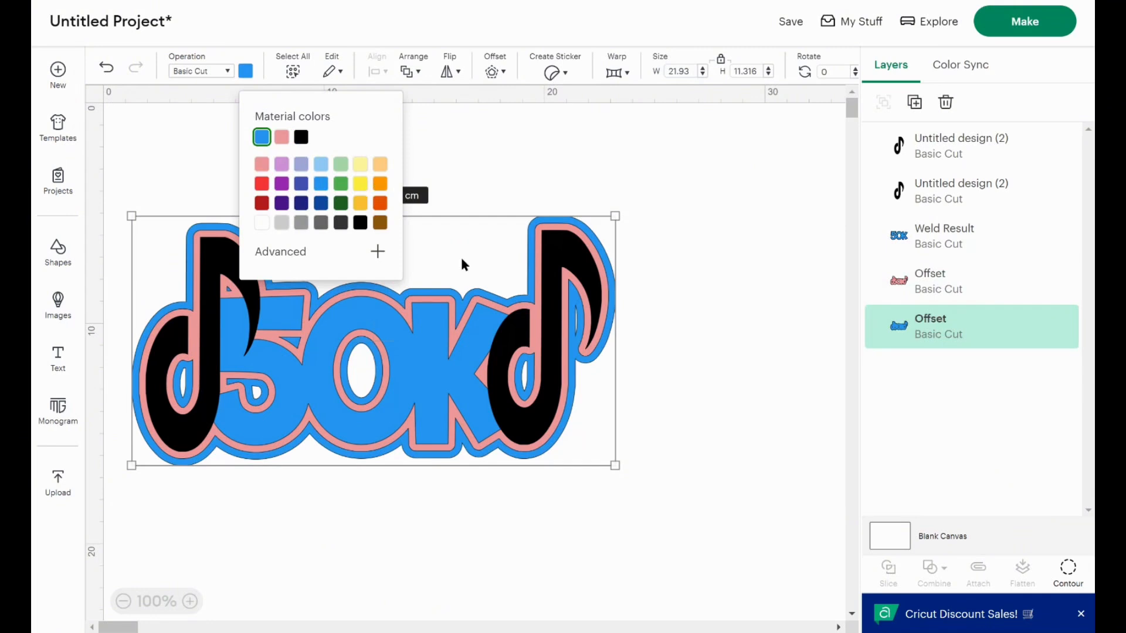
left_click(720, 449)
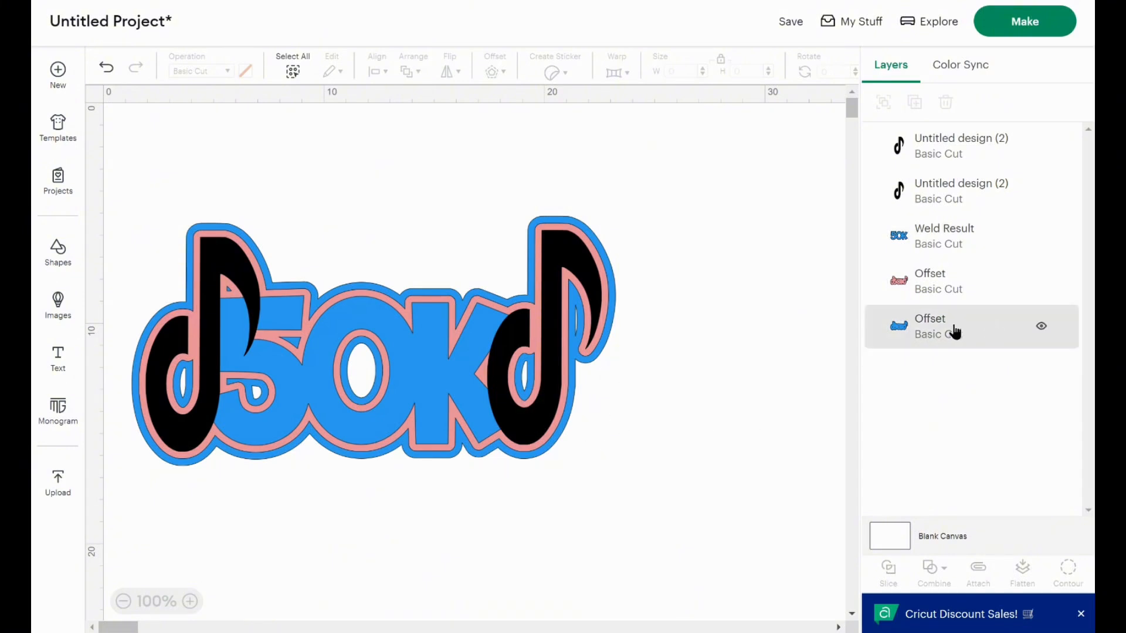
left_click(997, 326)
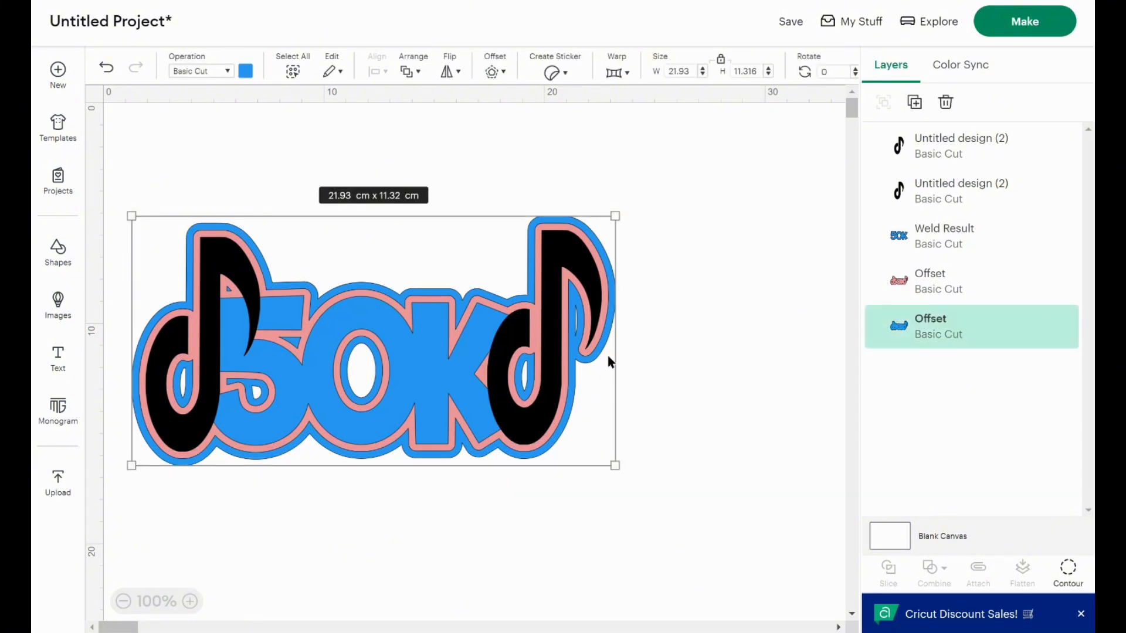
left_click(920, 285)
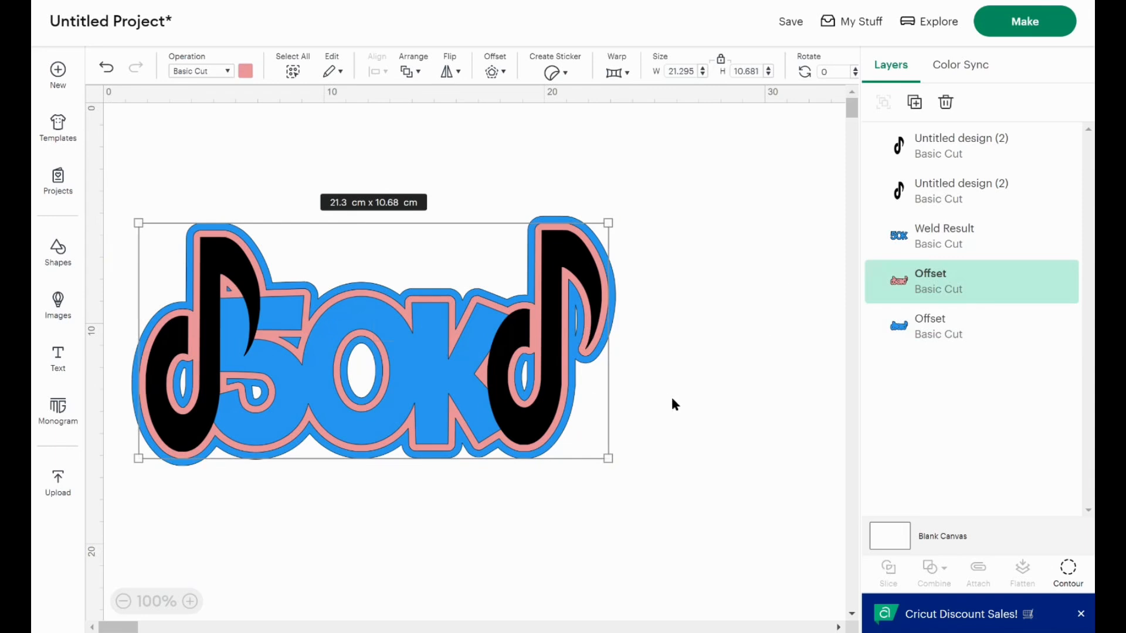
left_click(767, 388)
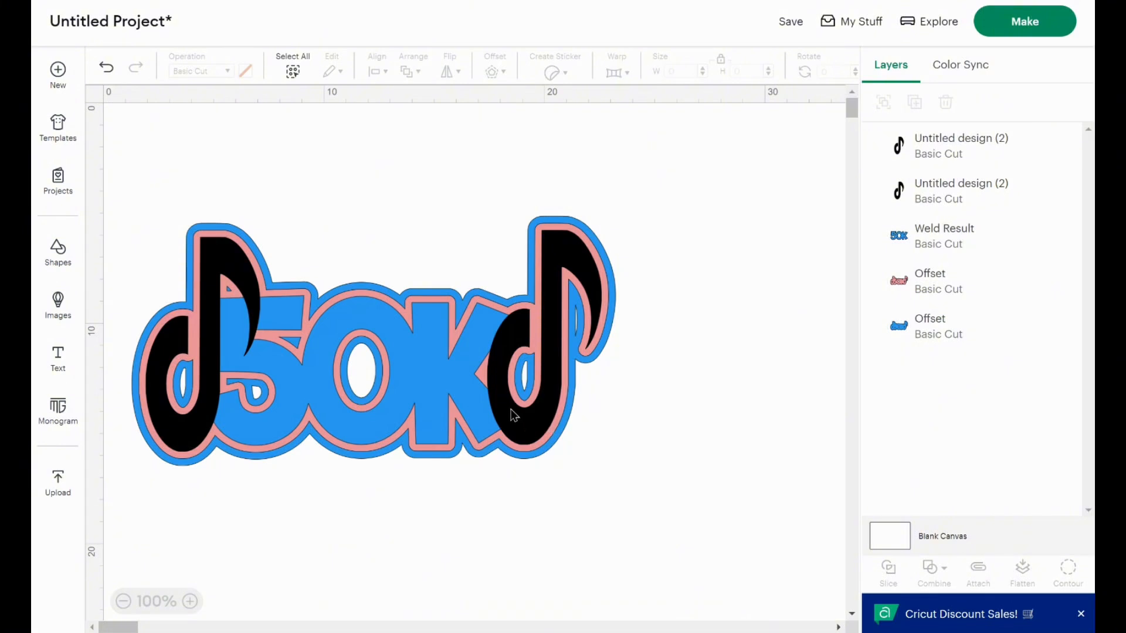
left_click(510, 437)
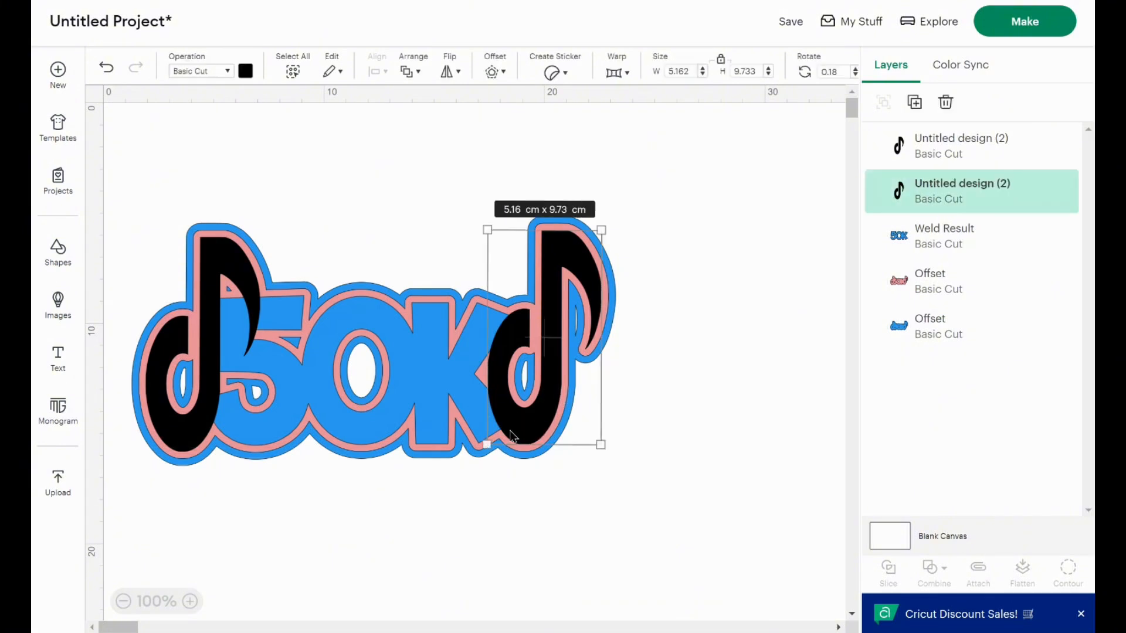
left_click(208, 417)
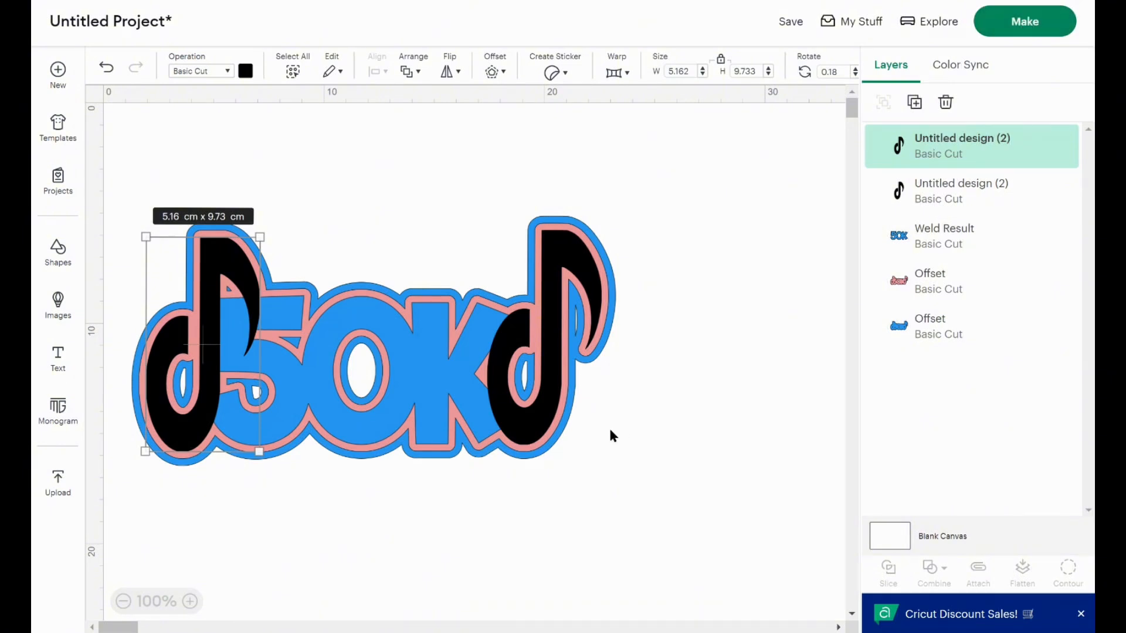
left_click_drag(272, 431, 244, 351)
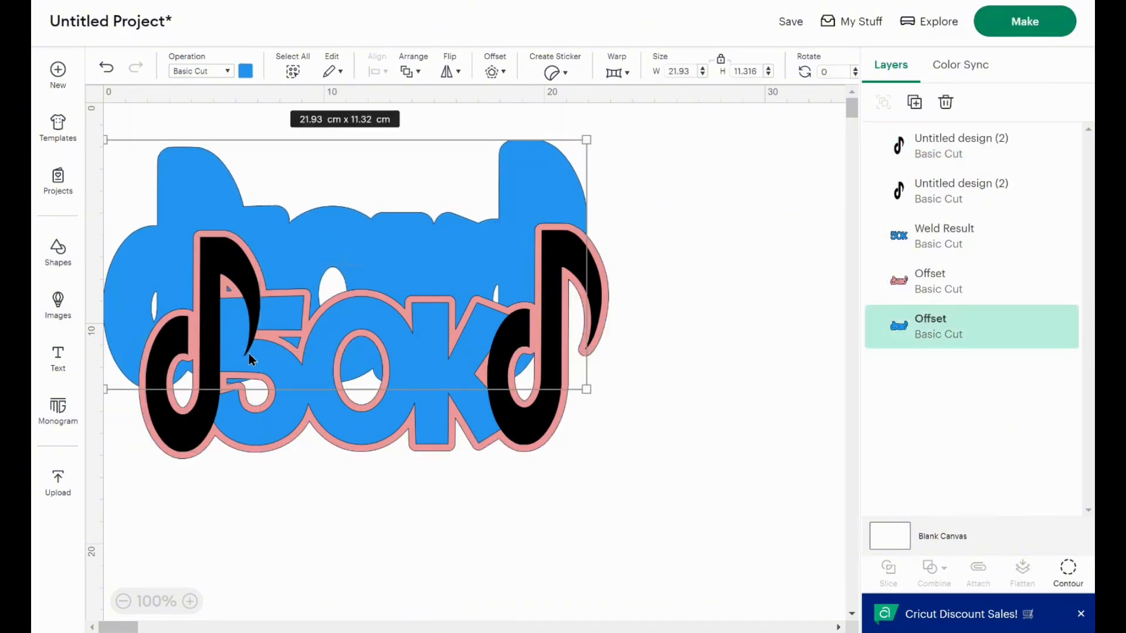
left_click(106, 70)
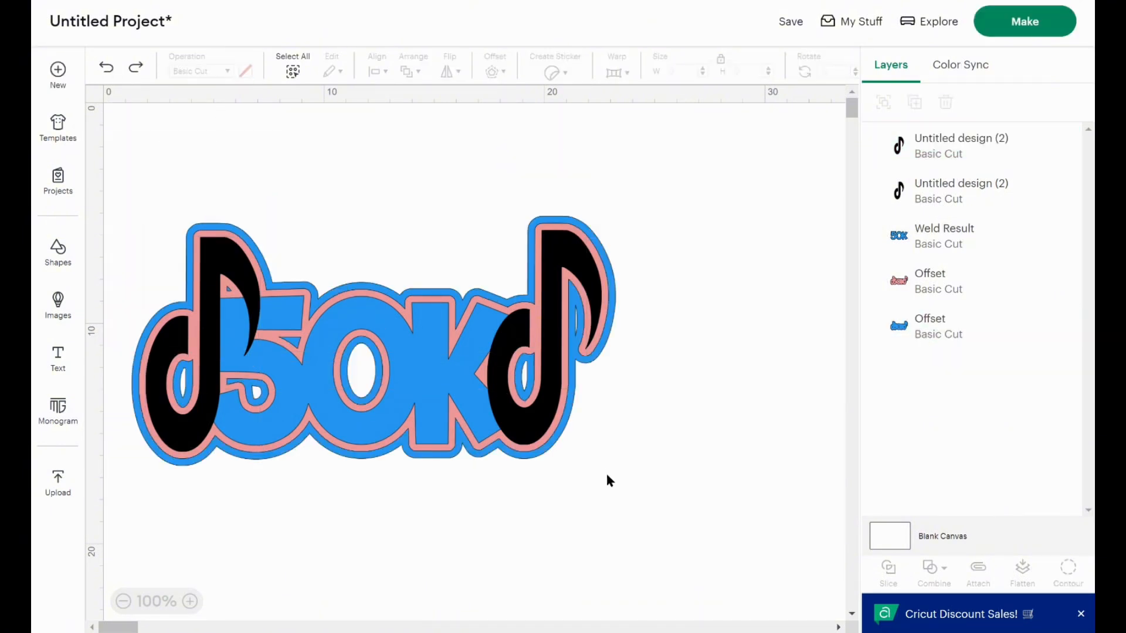
Scale all layers of the design down together to about 15.35 x 7.92 cm.
left_click_drag(624, 497, 182, 216)
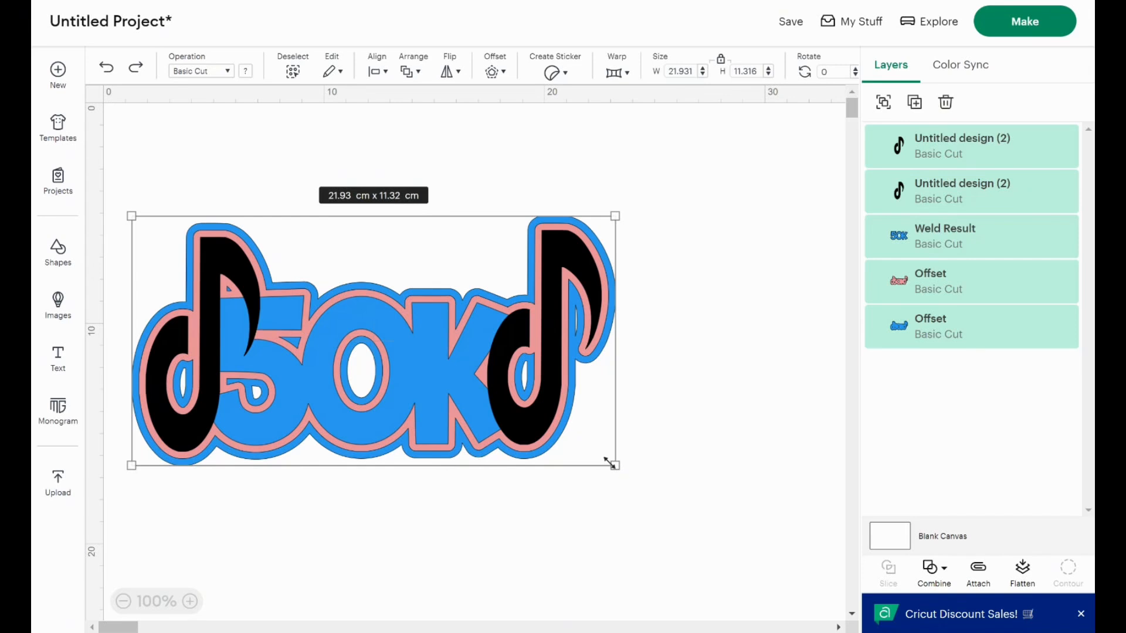
left_click_drag(610, 463, 488, 399)
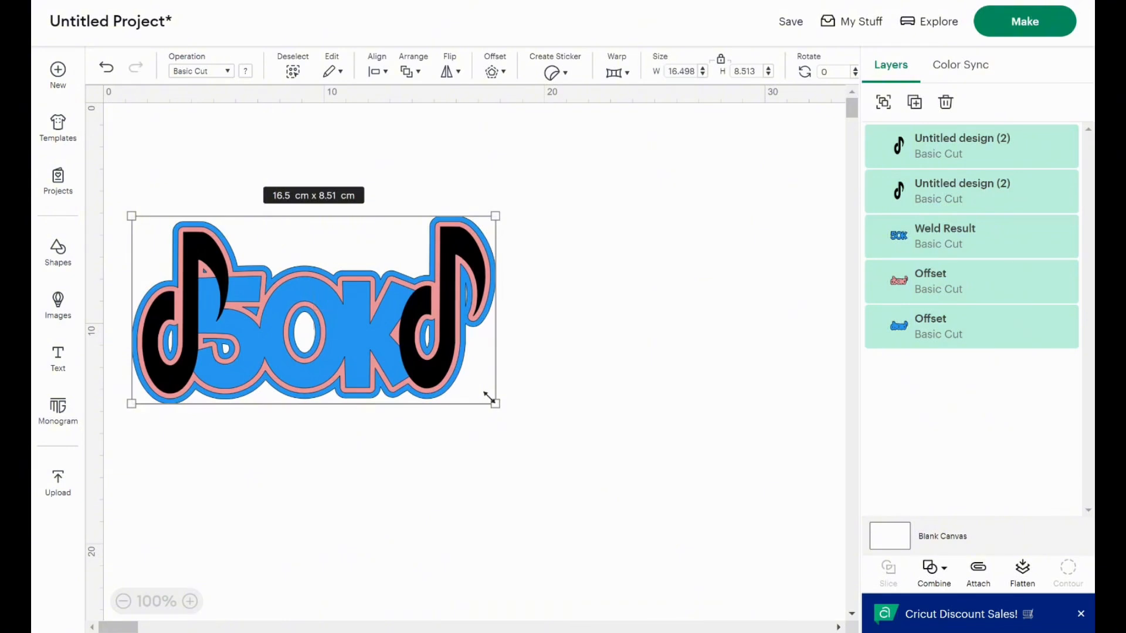
left_click_drag(488, 398, 452, 369)
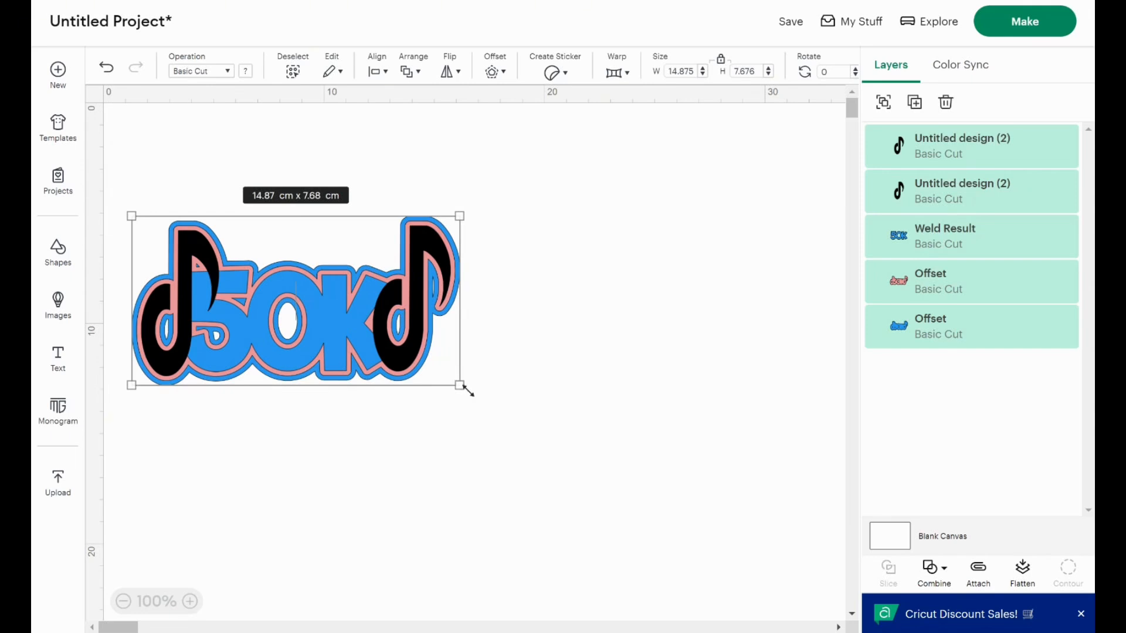
left_click_drag(468, 390, 476, 398)
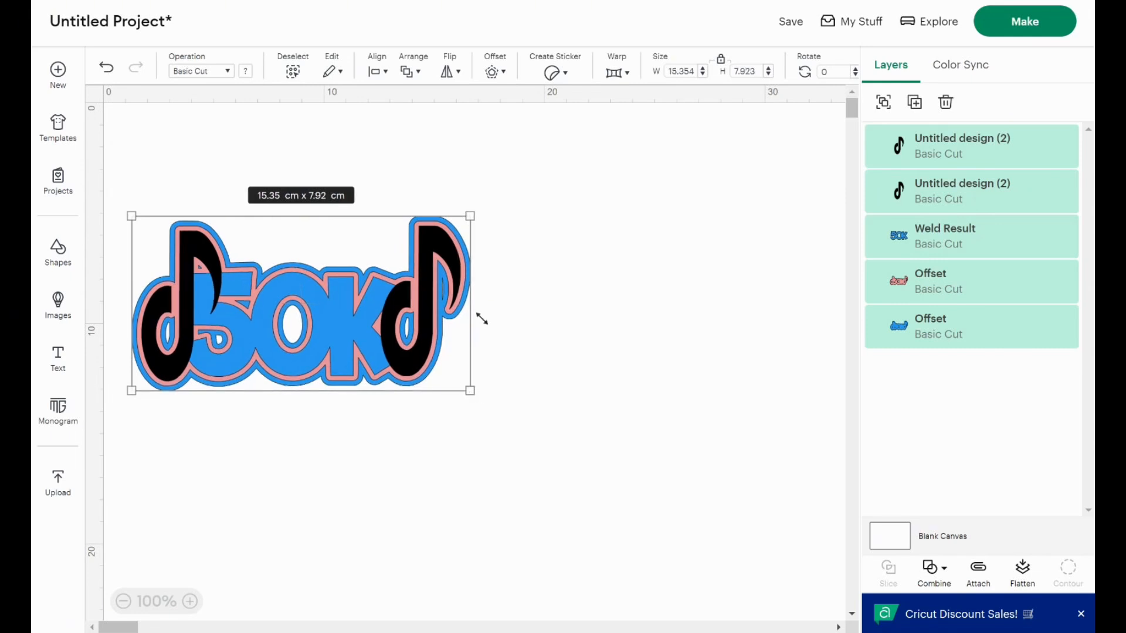
Save the project with the title "50k tiktok".
left_click(789, 23)
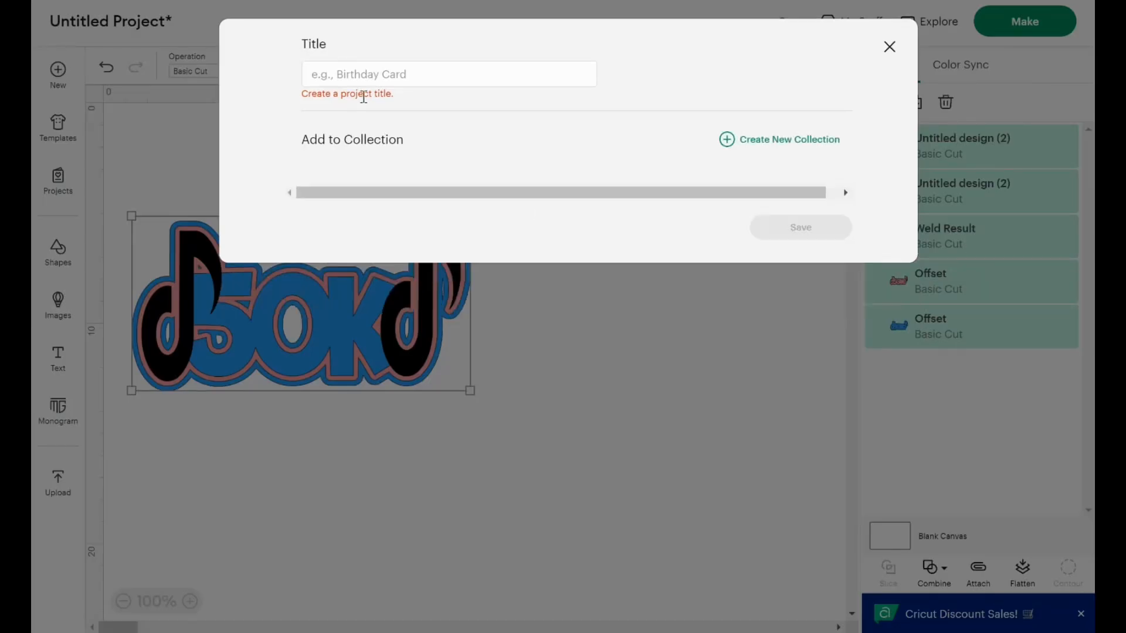
left_click(355, 76)
type("5")
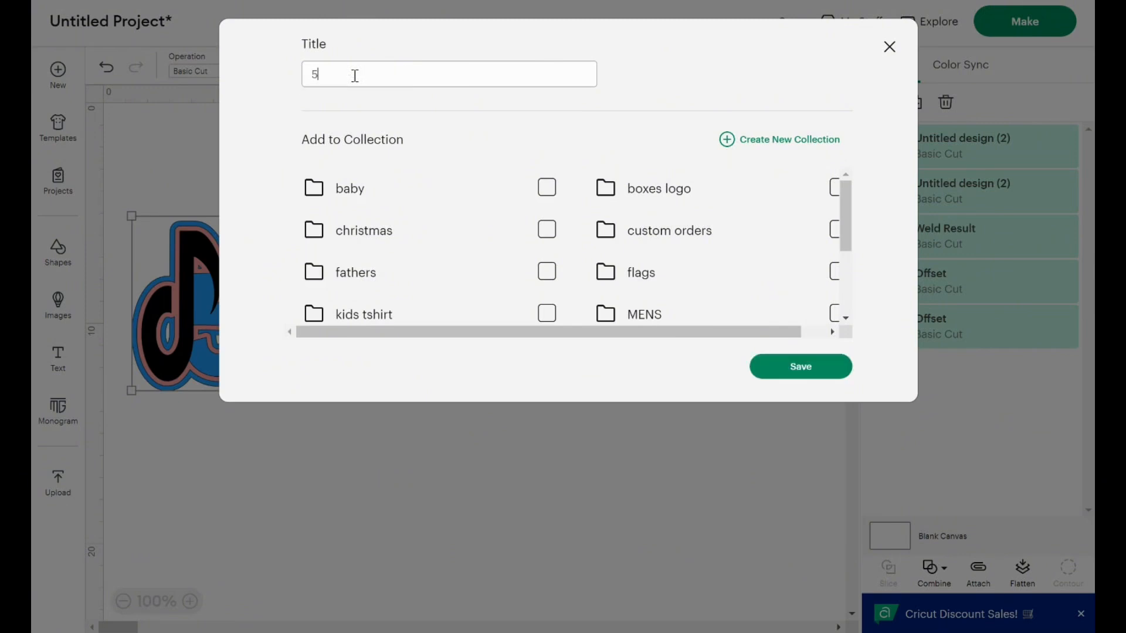
type("0k tiktok")
left_click(815, 380)
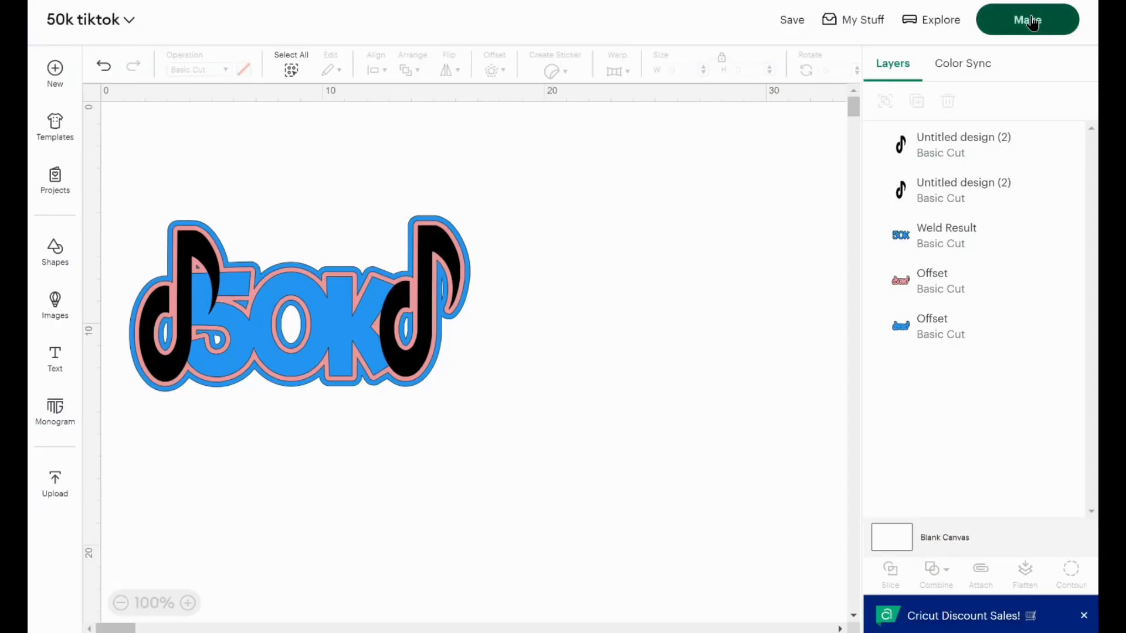
Examine the black, pink and blue mats in the cut preview, including the 50K lettering's placement, and return to the canvas.
left_click(1034, 22)
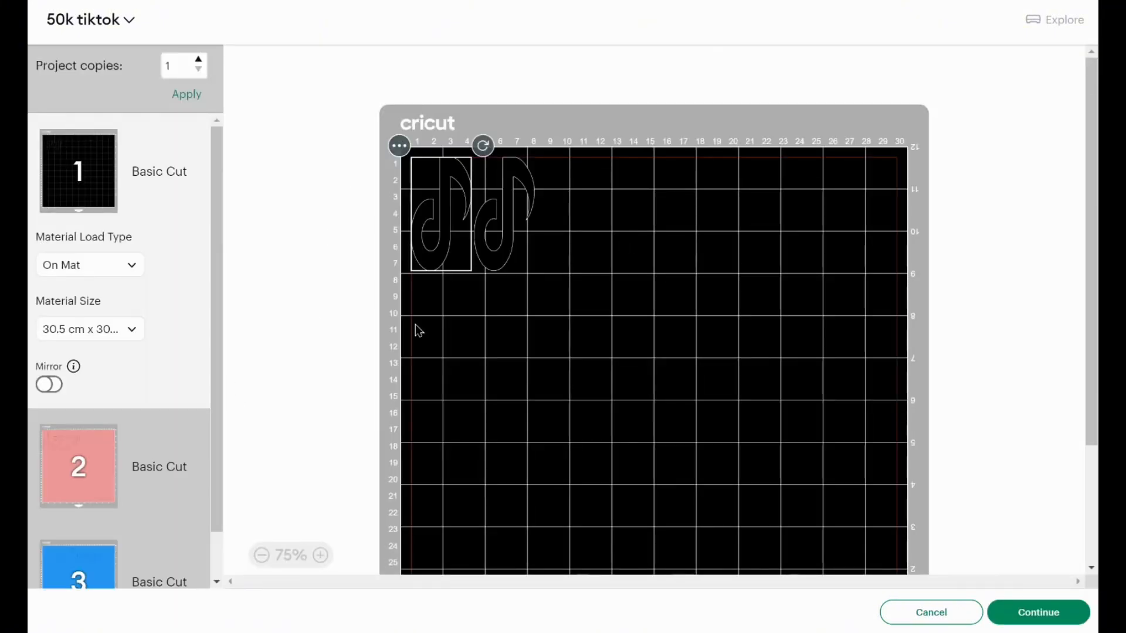
left_click(73, 490)
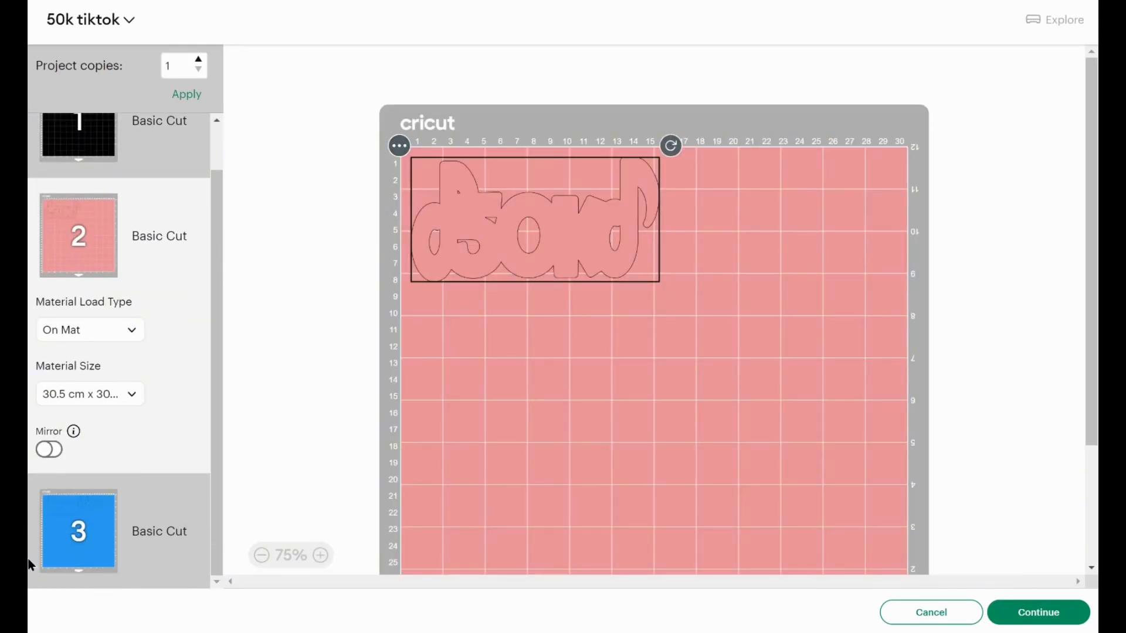
left_click(114, 557)
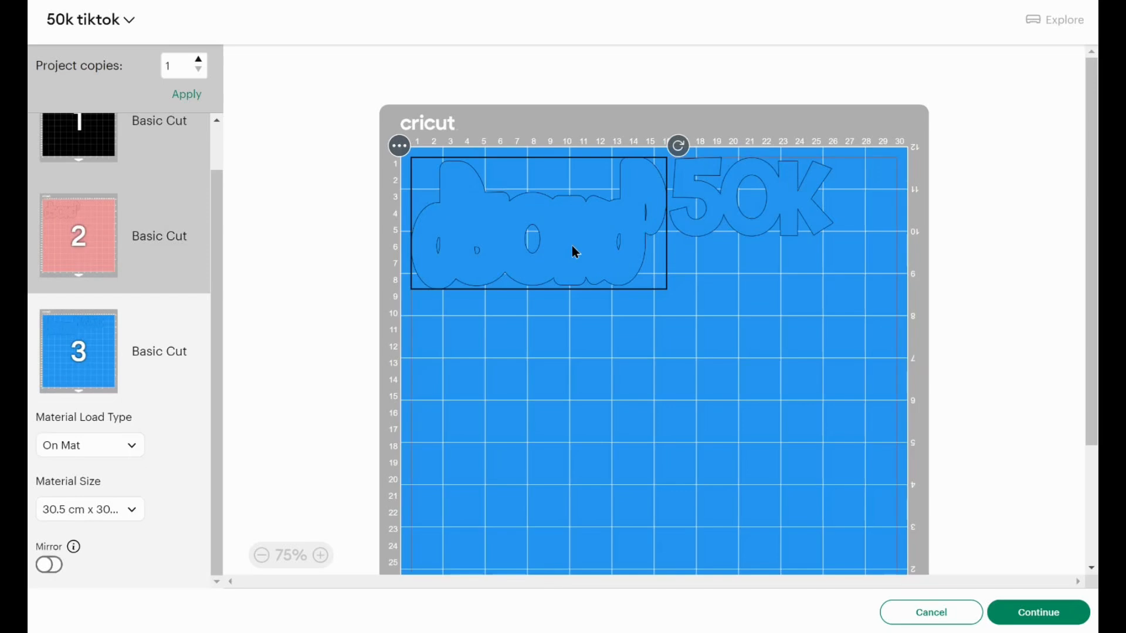
left_click_drag(787, 196, 804, 193)
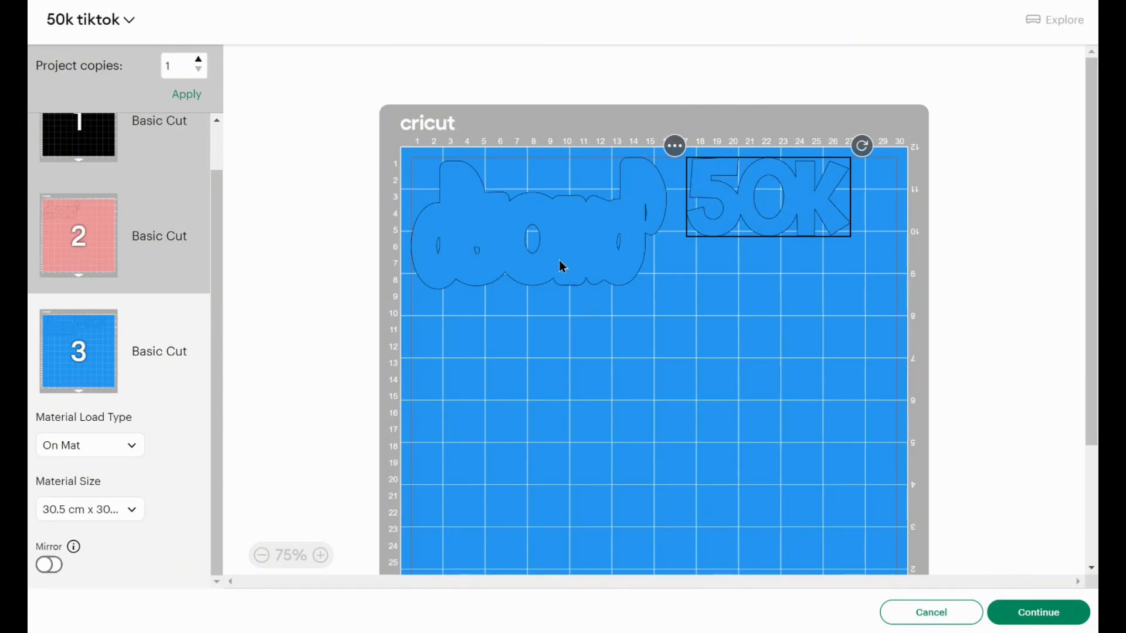
left_click(82, 231)
scroll(80, 227, "up", 1)
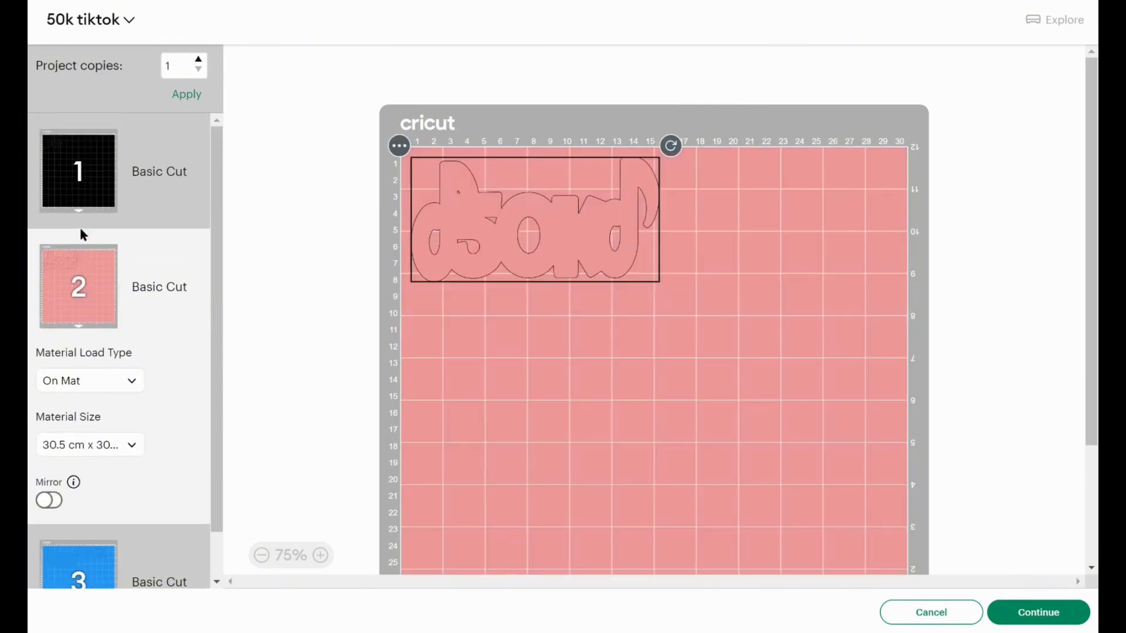
left_click(93, 181)
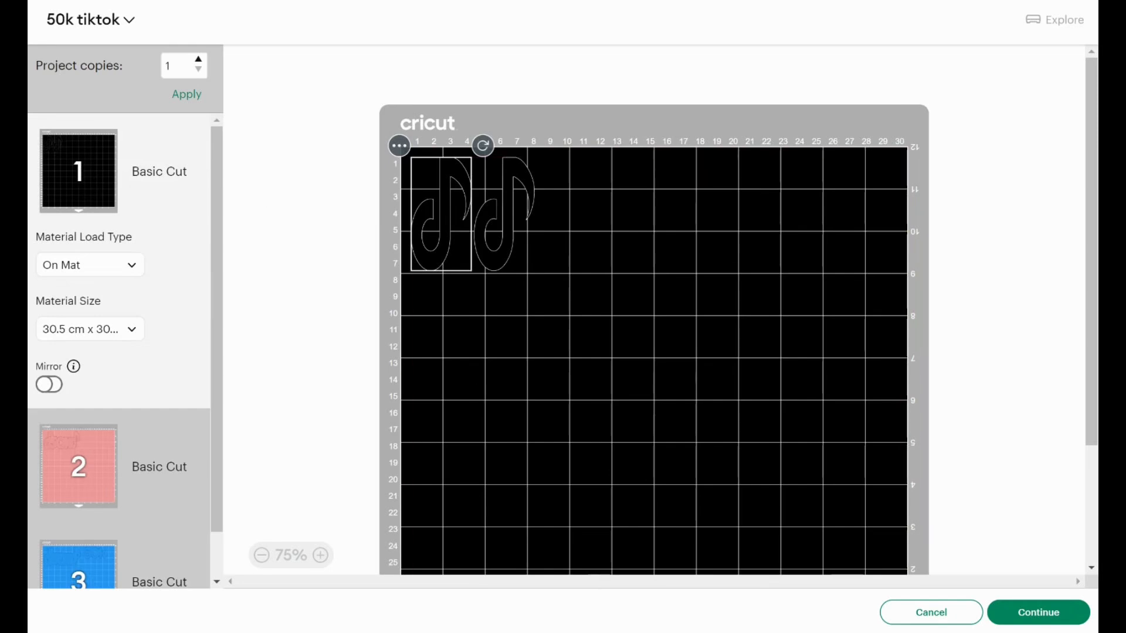
left_click(931, 613)
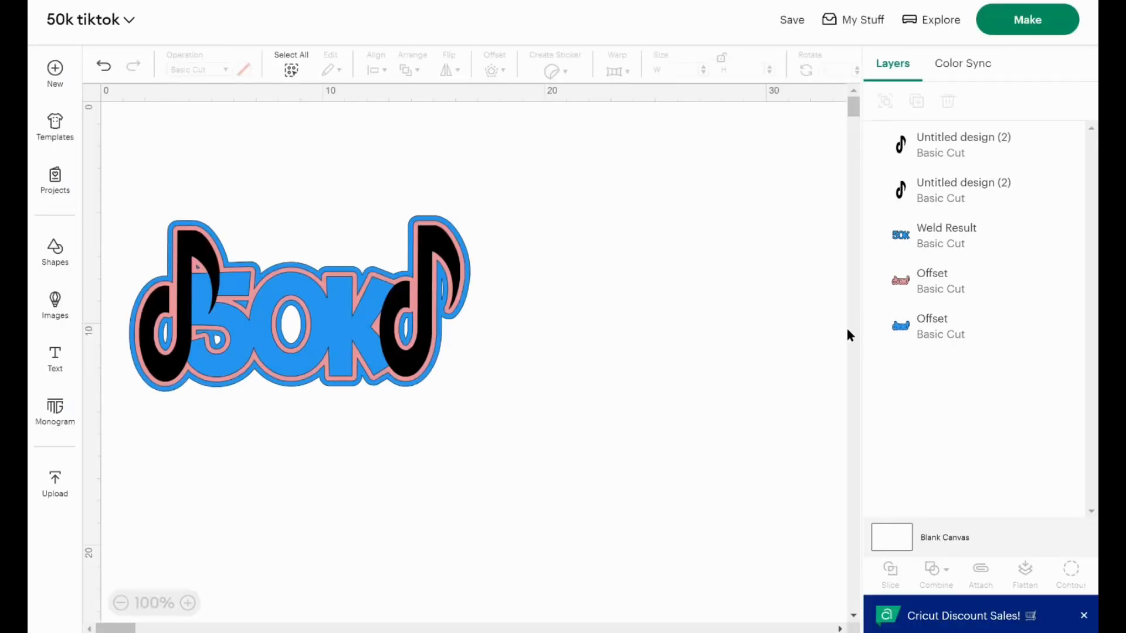
Hide the thin sliver contour inside the right-hand logo area of the outer blue offset layer.
left_click(956, 332)
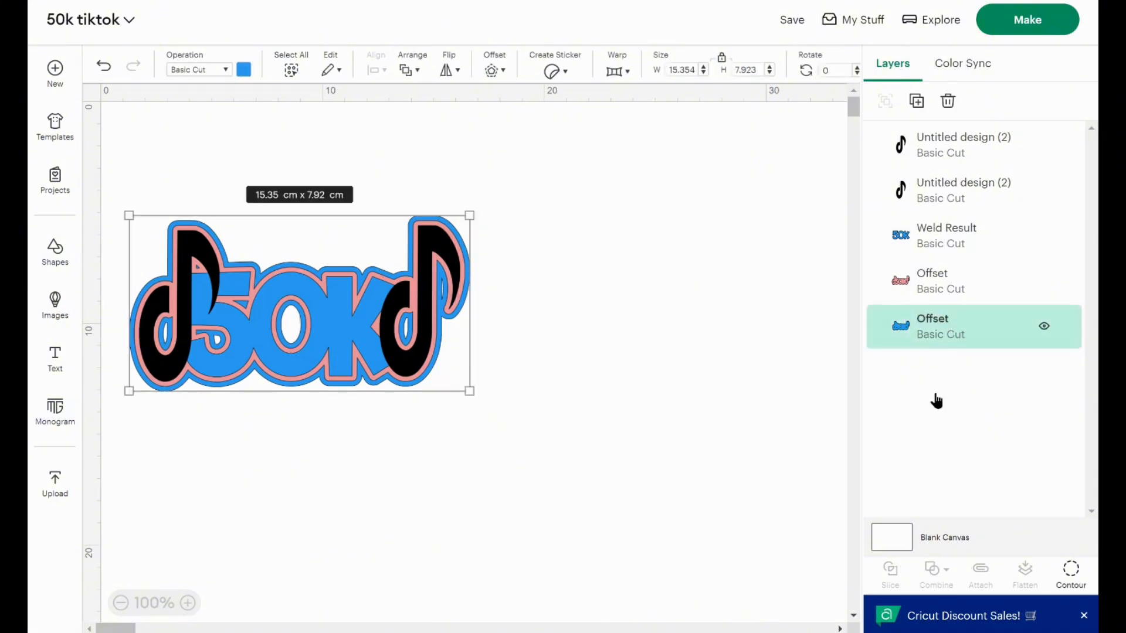
left_click(1073, 578)
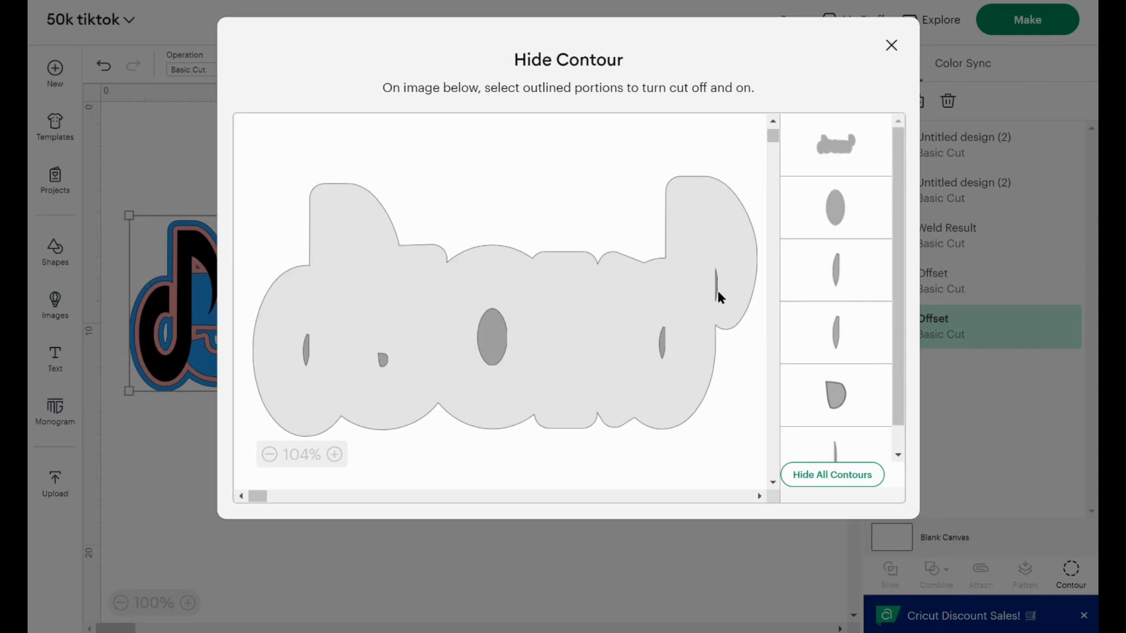
left_click(716, 287)
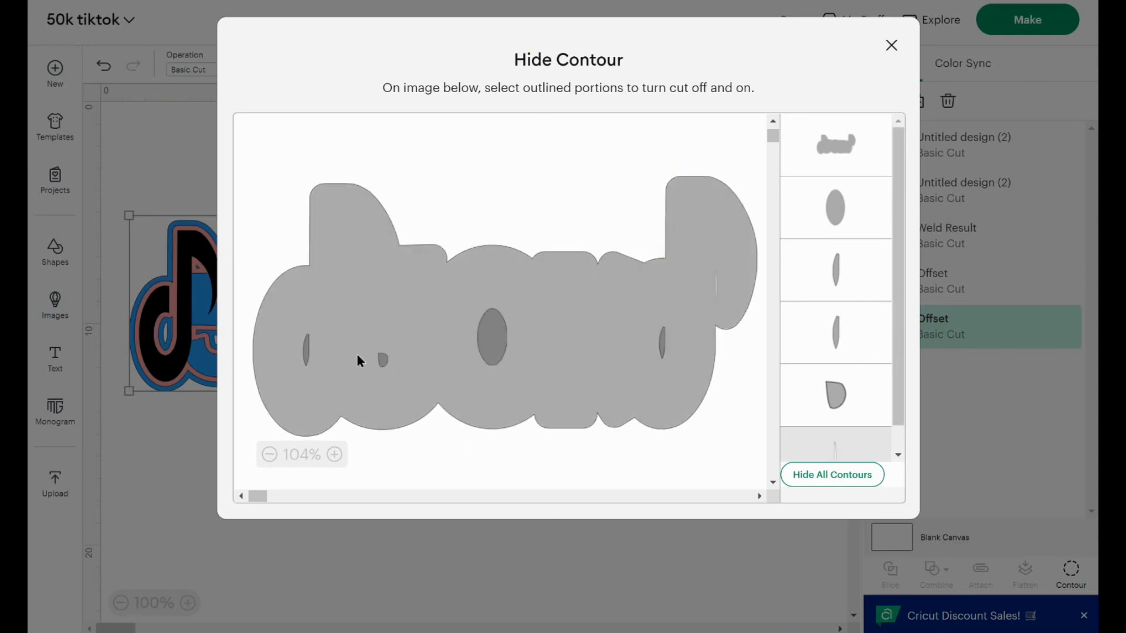
left_click(382, 360)
left_click(382, 360)
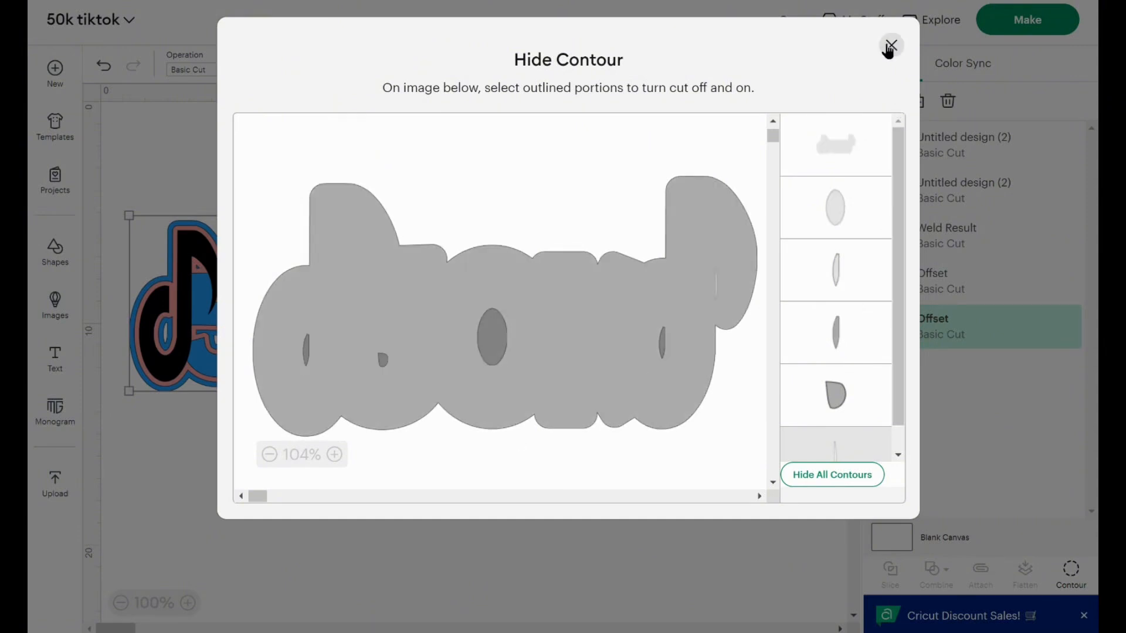
left_click(890, 46)
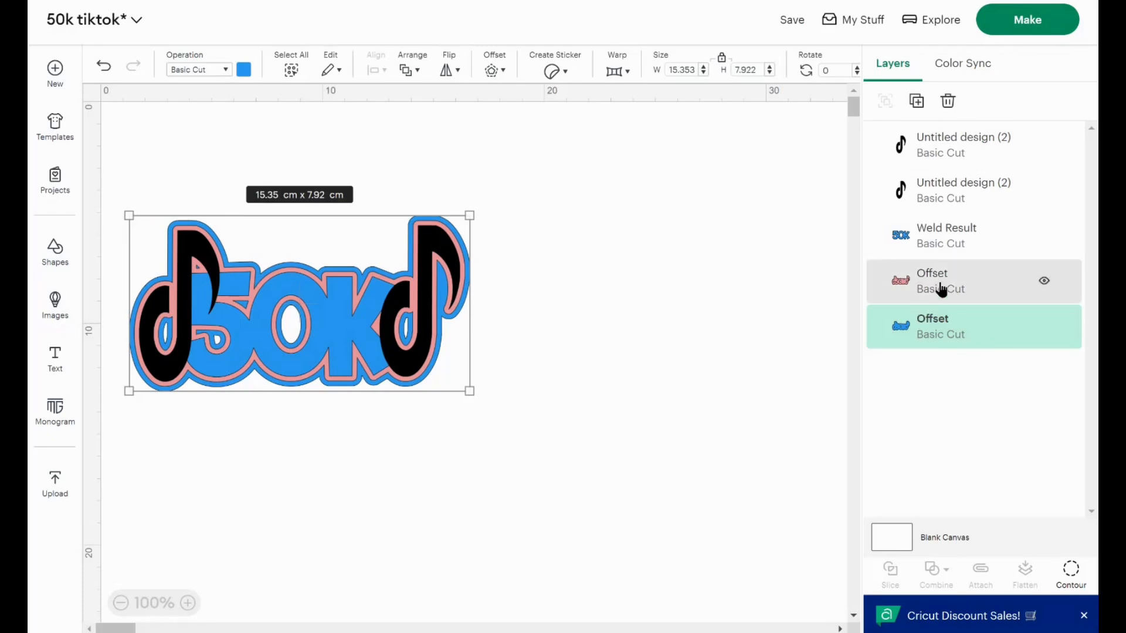
Hide the tiny triangular contour inside the left-hand logo area of the pink offset layer.
left_click(899, 294)
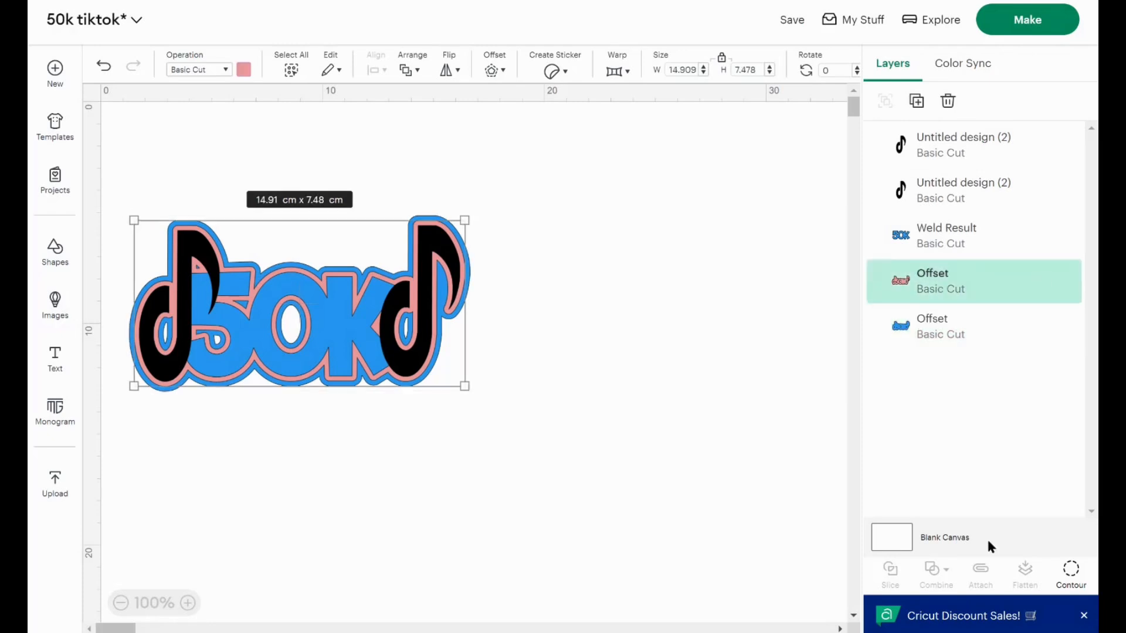
left_click(1075, 578)
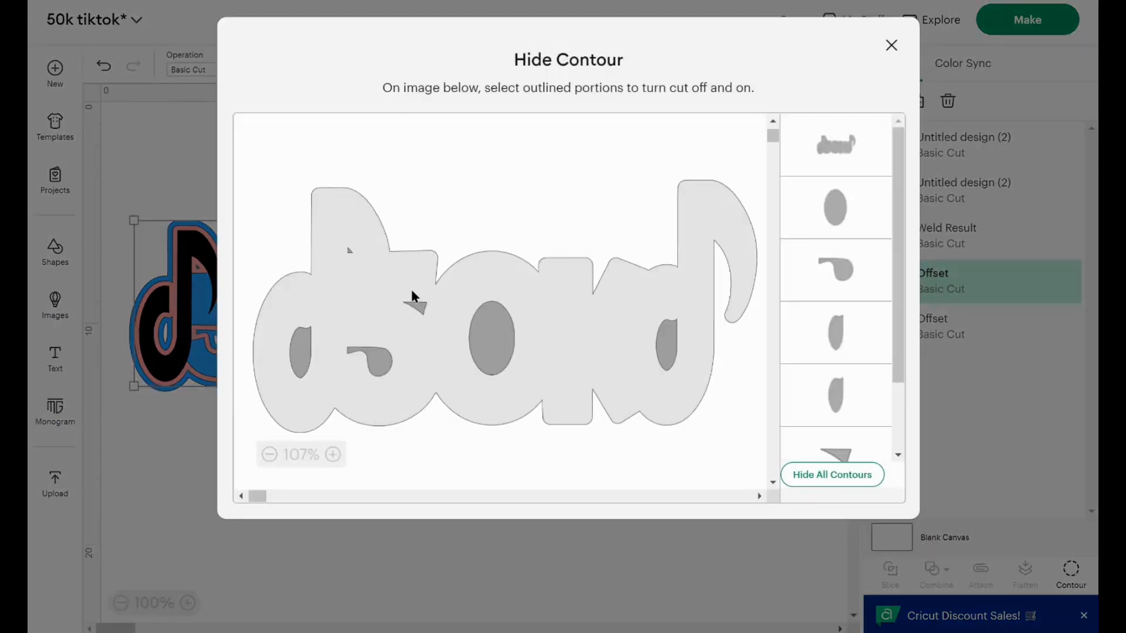
left_click(348, 251)
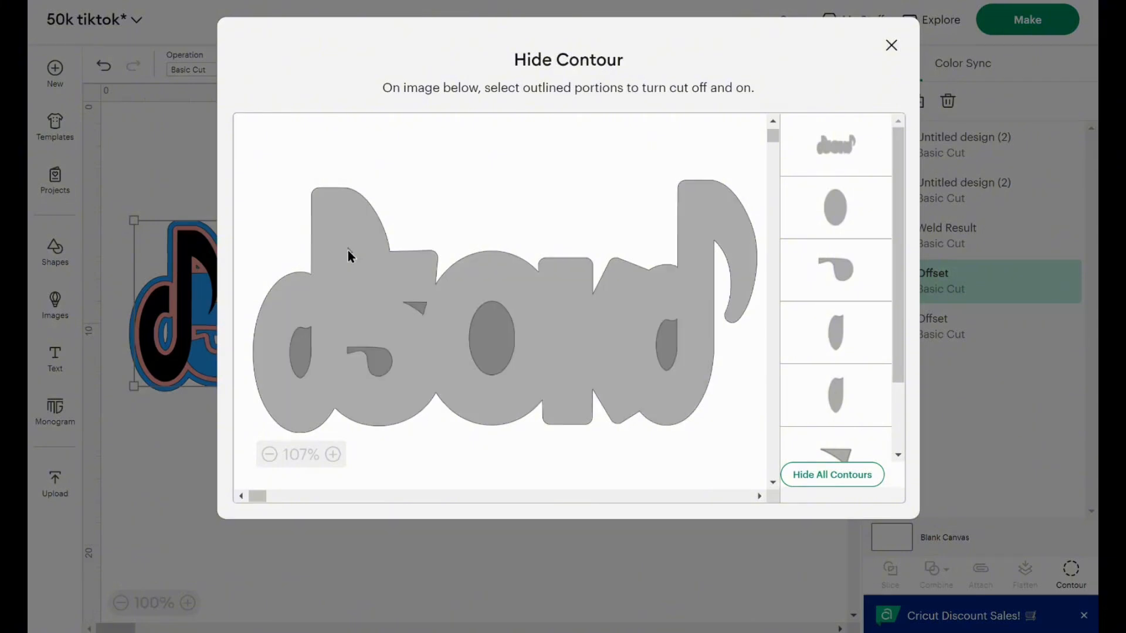
left_click(350, 252)
left_click(837, 390)
left_click(892, 46)
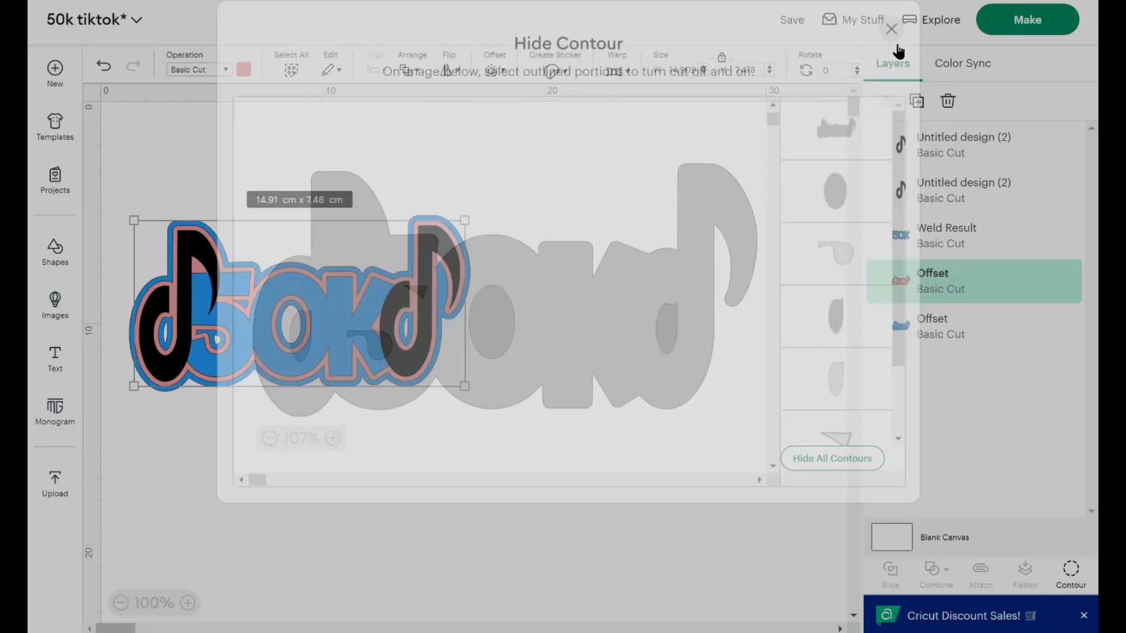
Check the contours of the welded 50K lettering for small unwanted cut-outs.
left_click(943, 237)
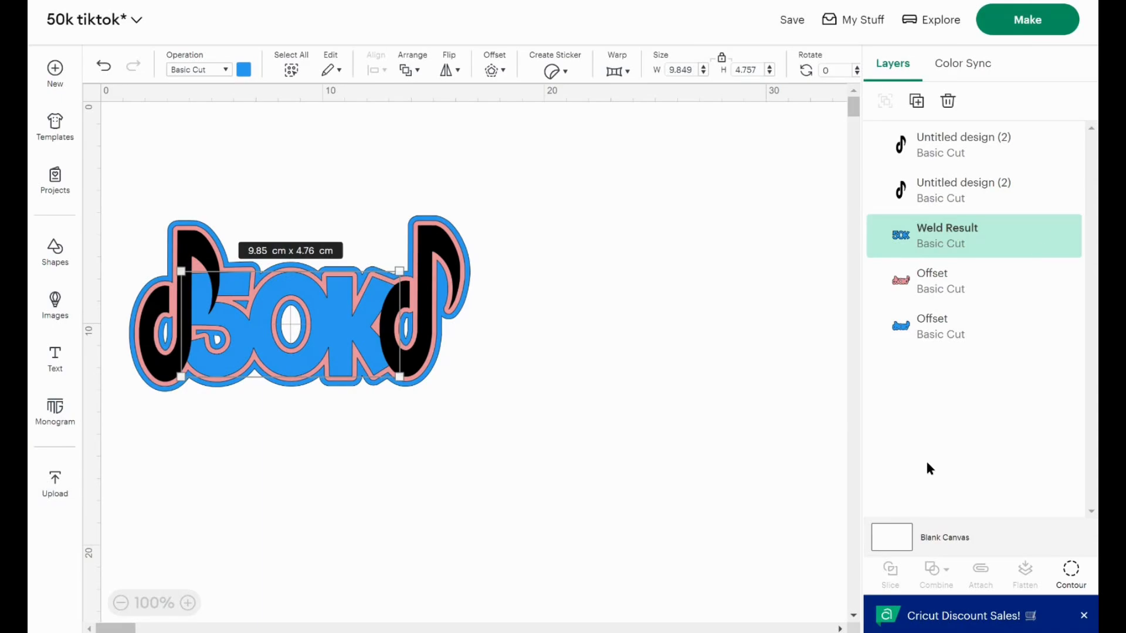
left_click(1065, 577)
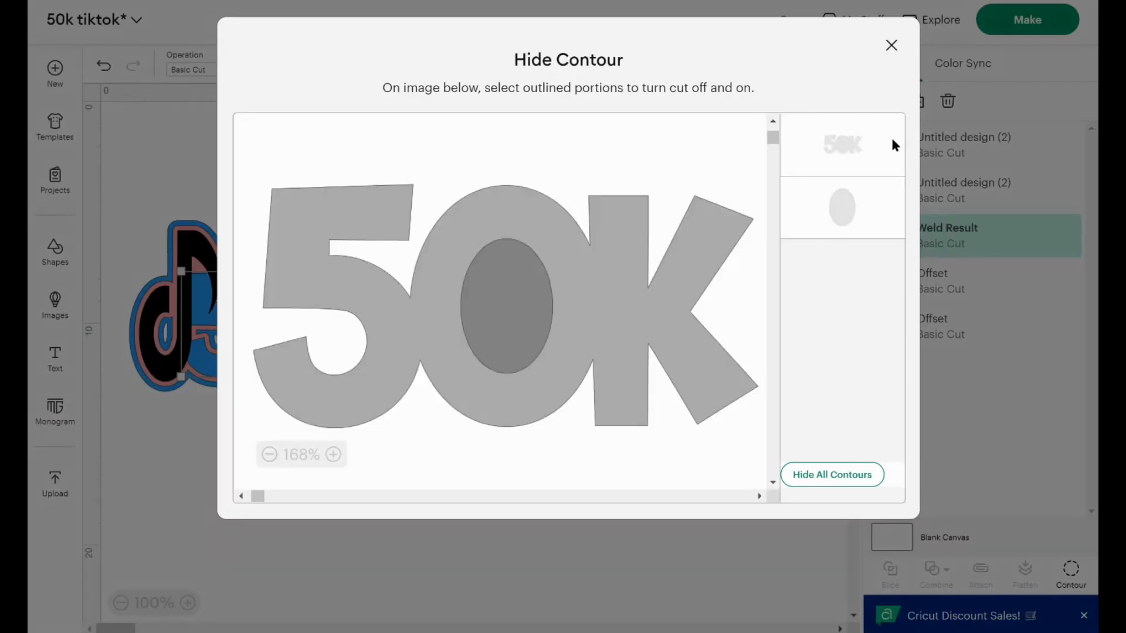
left_click(891, 45)
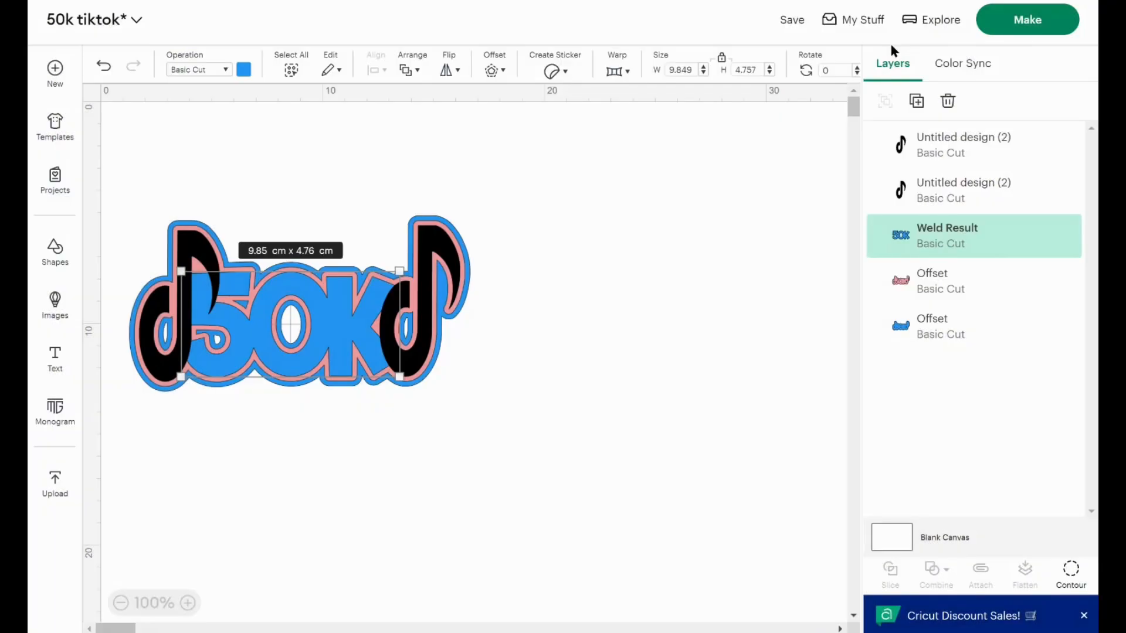
left_click(535, 392)
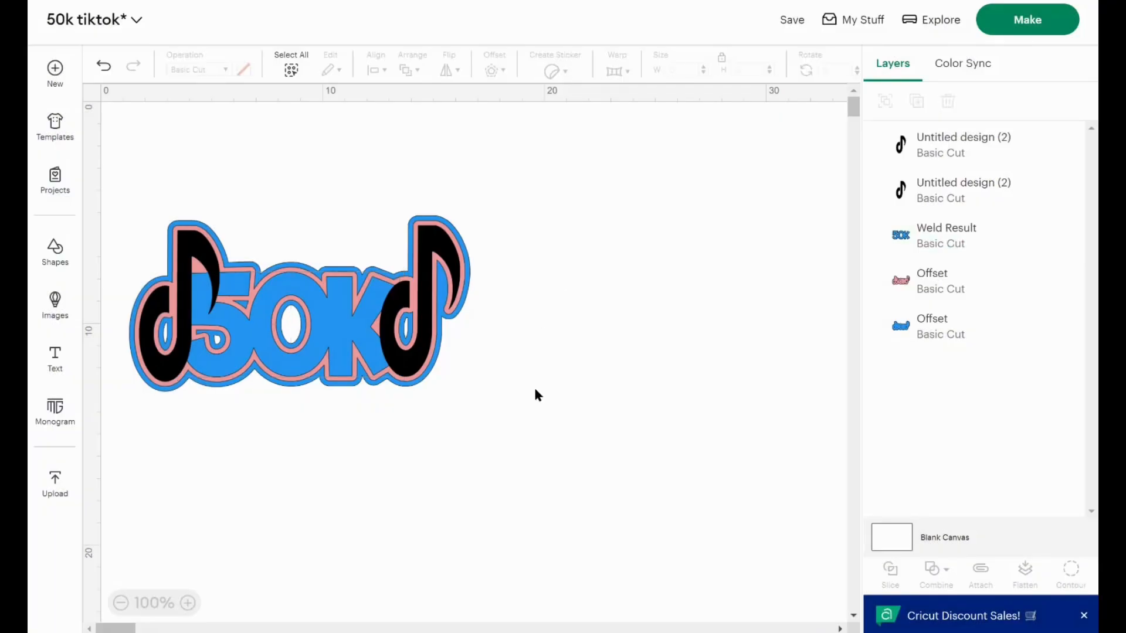
Send the cleaned-up design to the cut preview and check the black logo mat and the pink offset mat.
left_click(1027, 20)
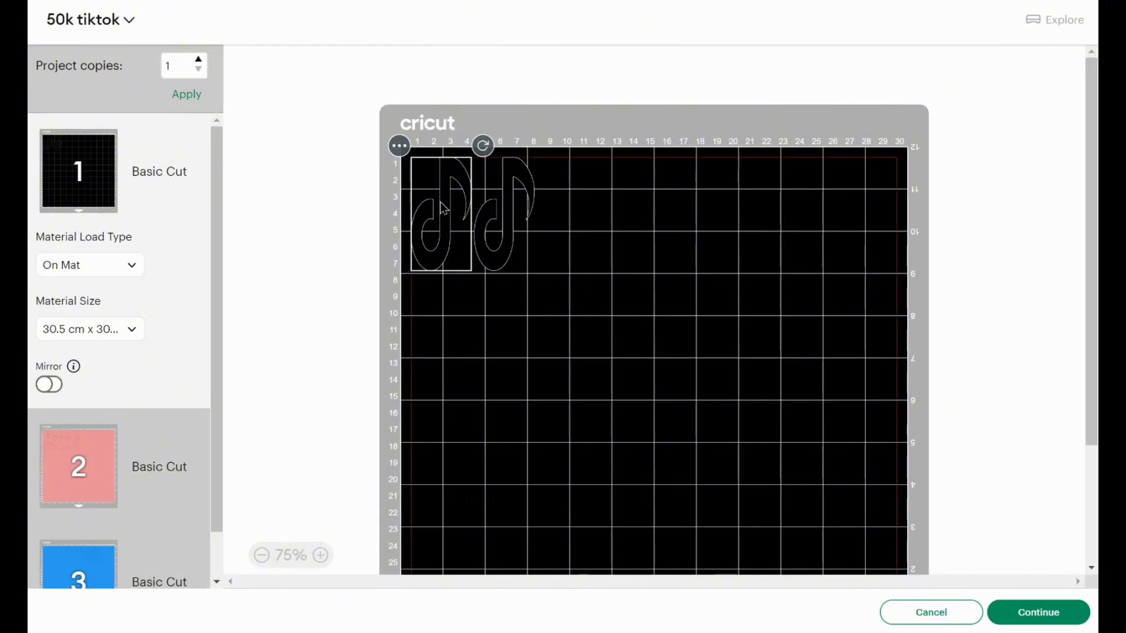
left_click(515, 228)
left_click(425, 227)
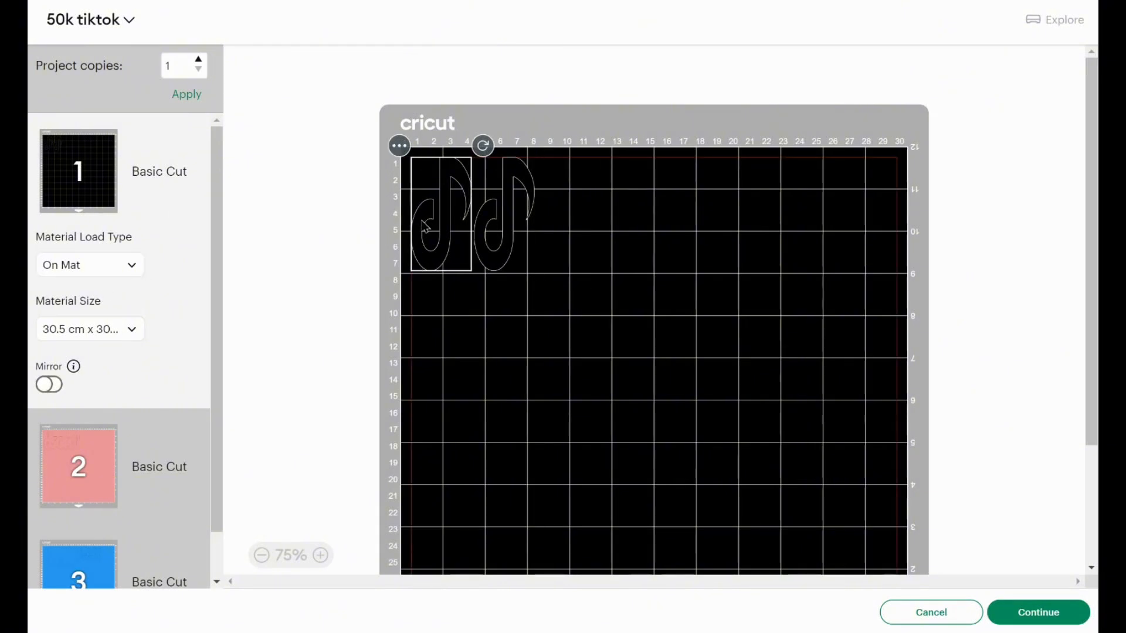
scroll(78, 454, "down", 2)
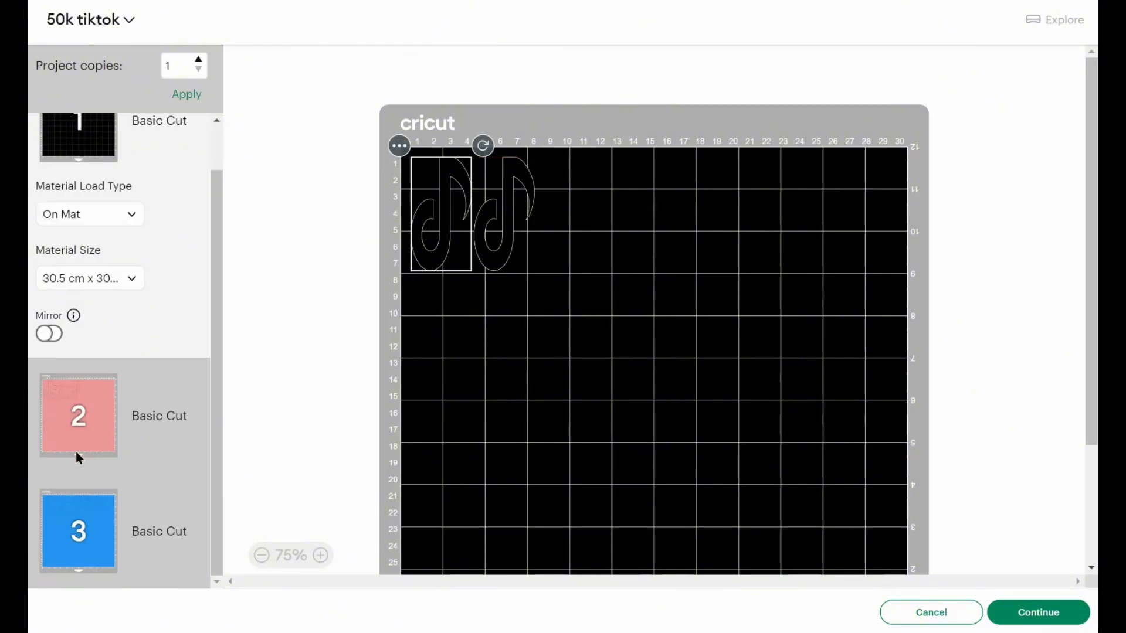
left_click(92, 378)
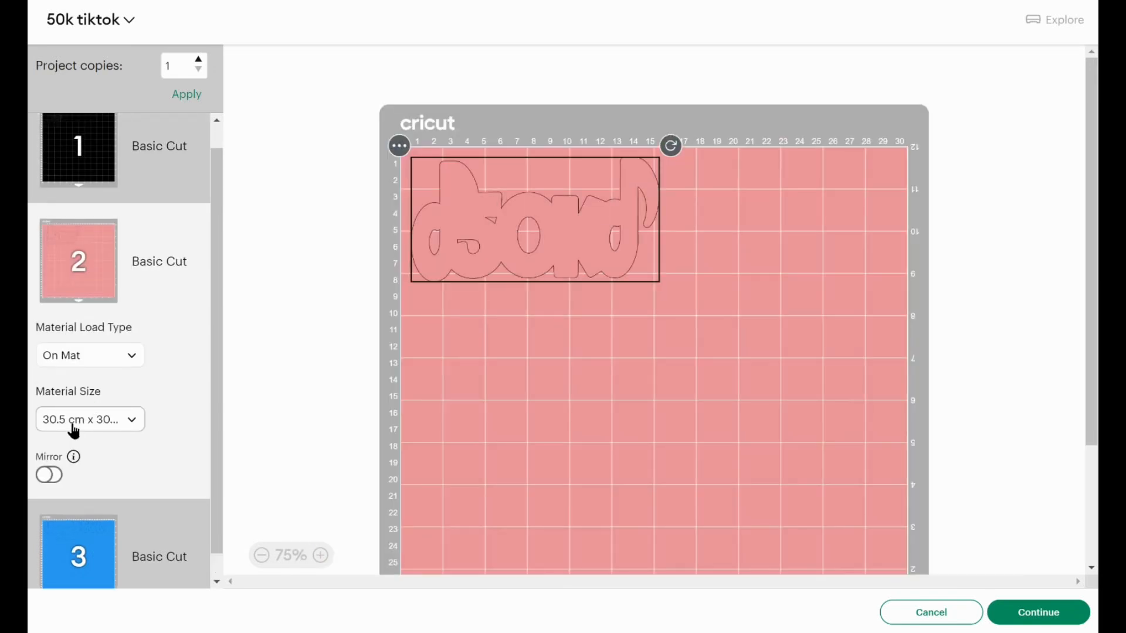
left_click(94, 150)
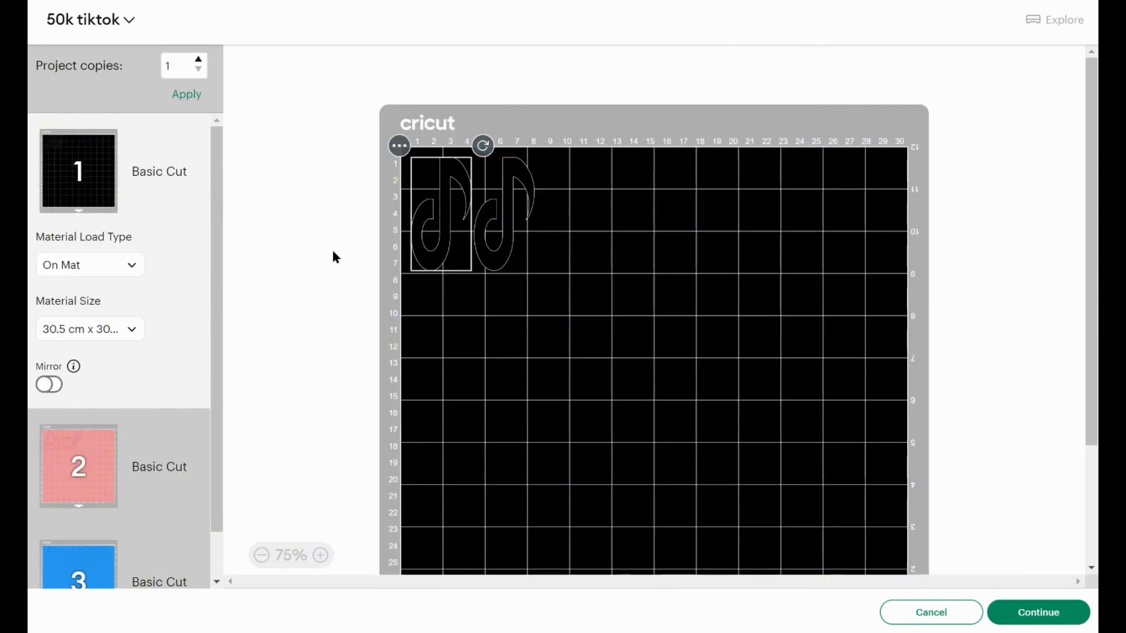